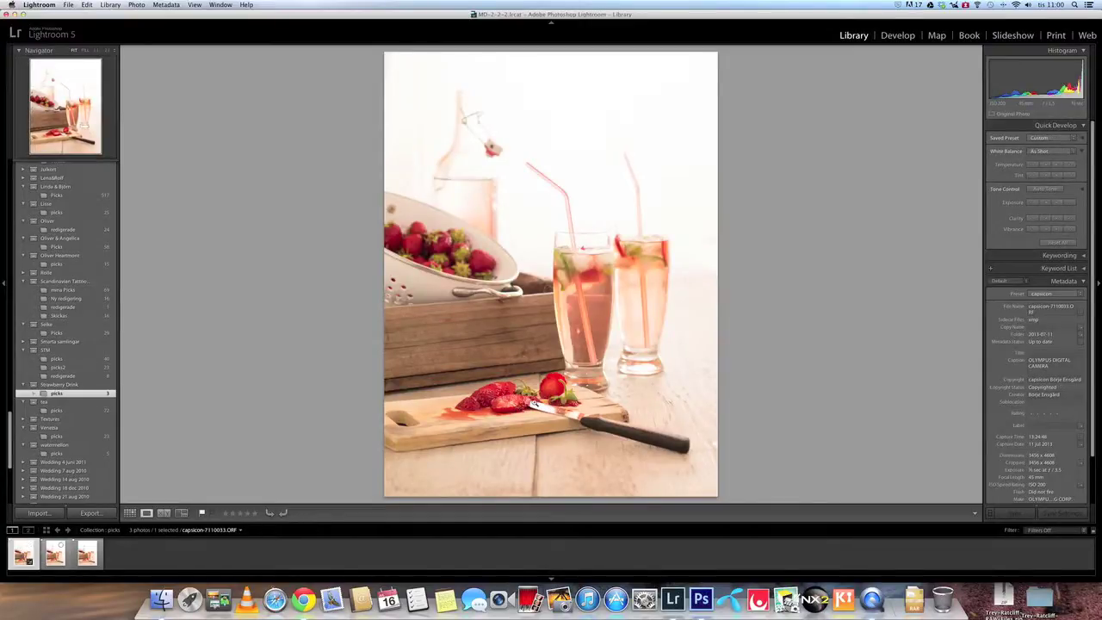
Step: Step through the filmstrip to review the second and third strawberry drink shots
key("Right")
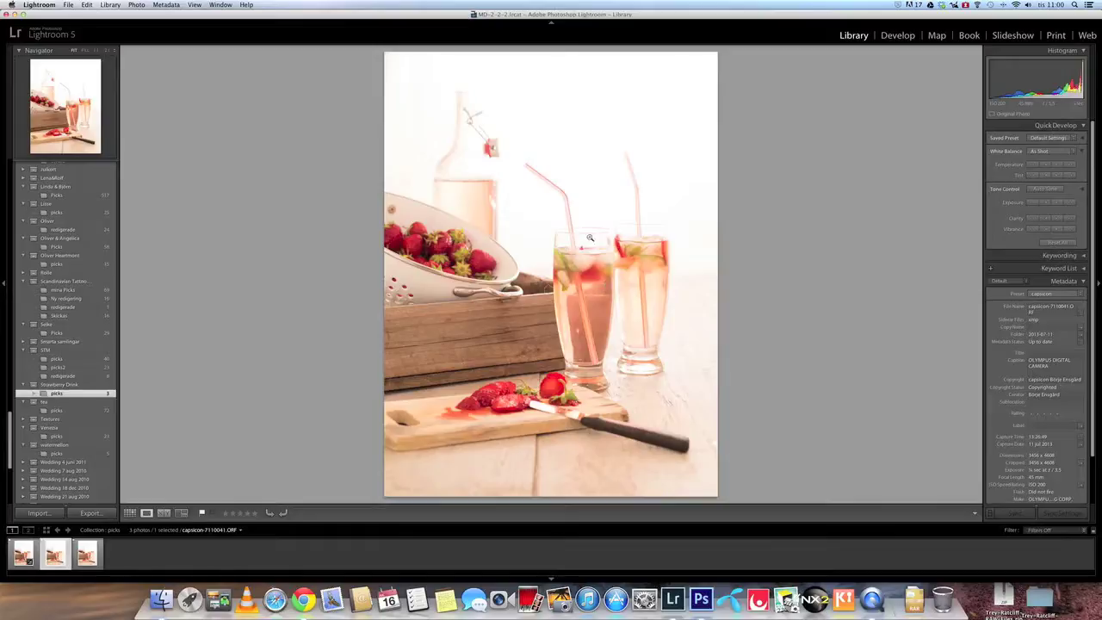
key("Right")
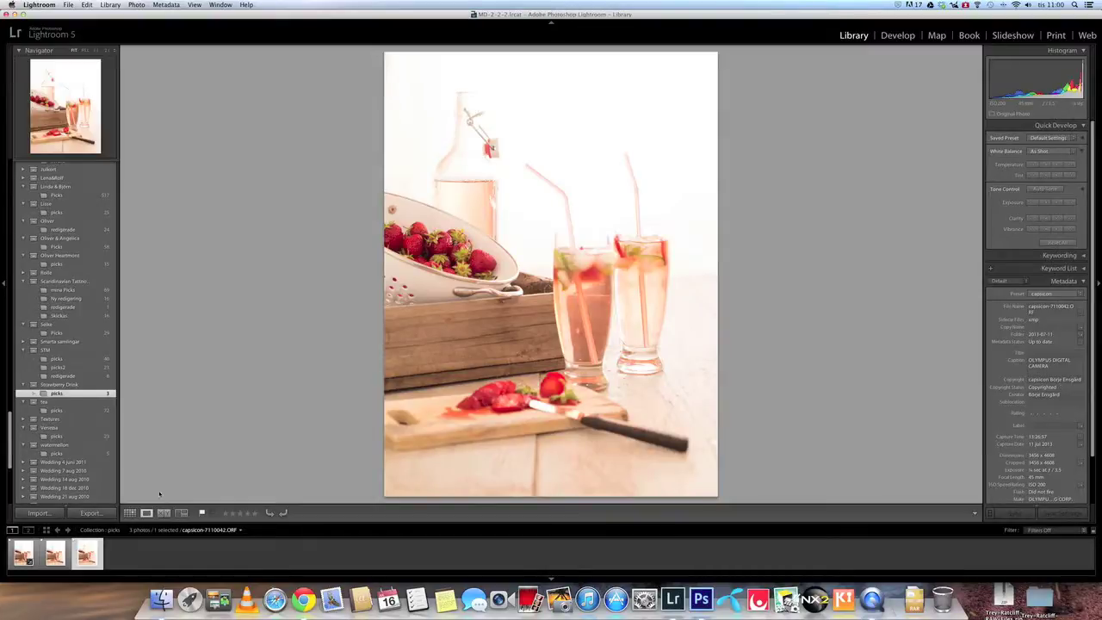
Step: Select all three strawberry drink shots and open them as layers in one Photoshop document
left_click(25, 550, "shift")
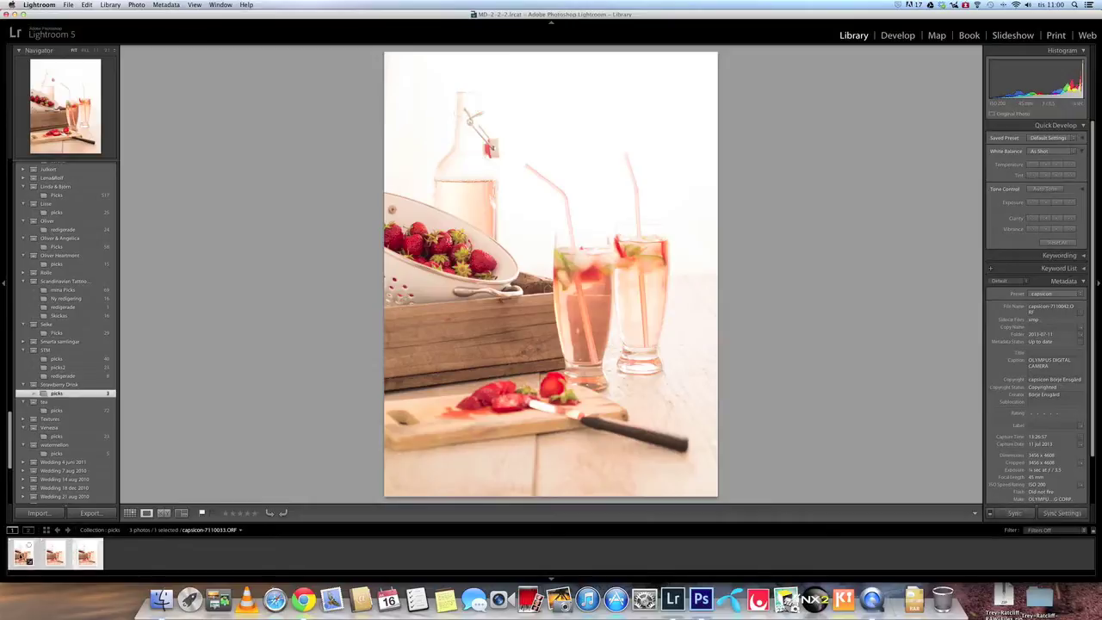
left_click(96, 555)
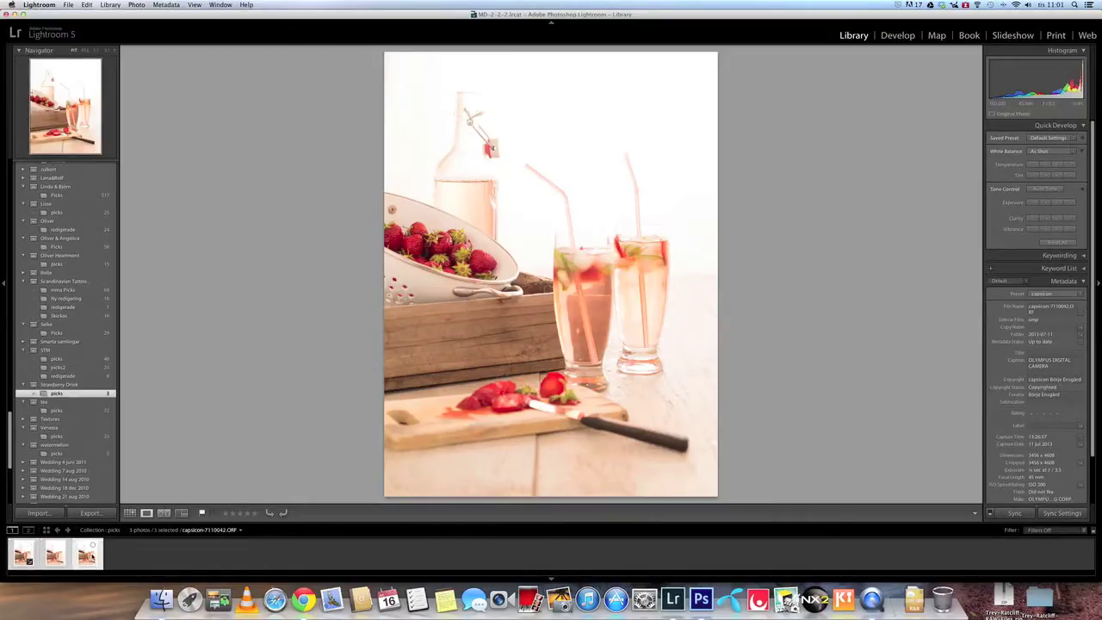
right_click(92, 555)
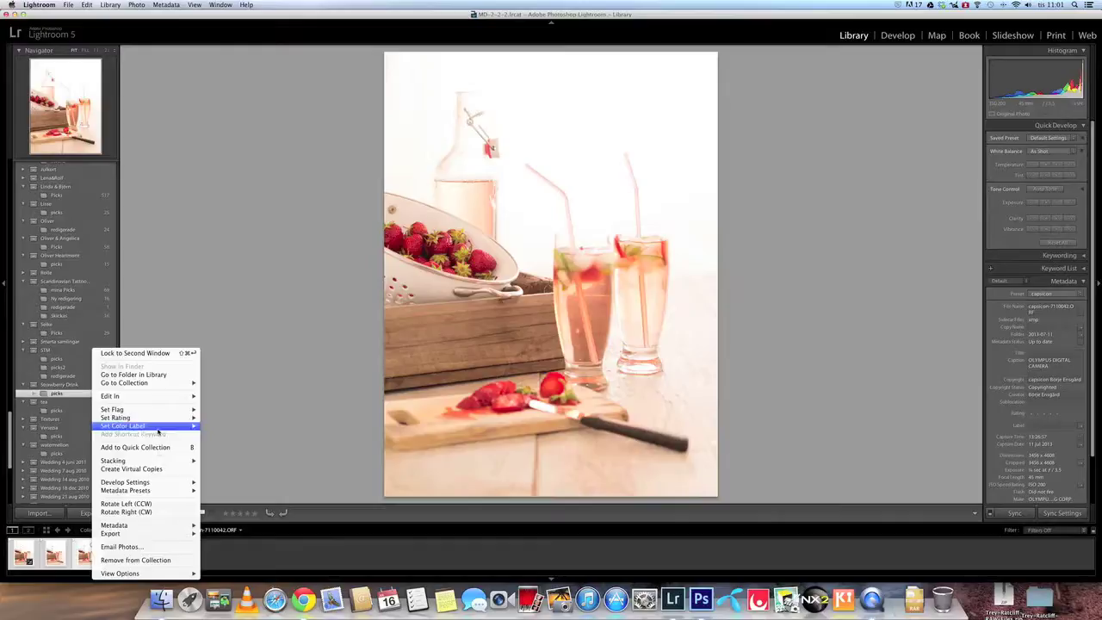
mouse_move(172, 398)
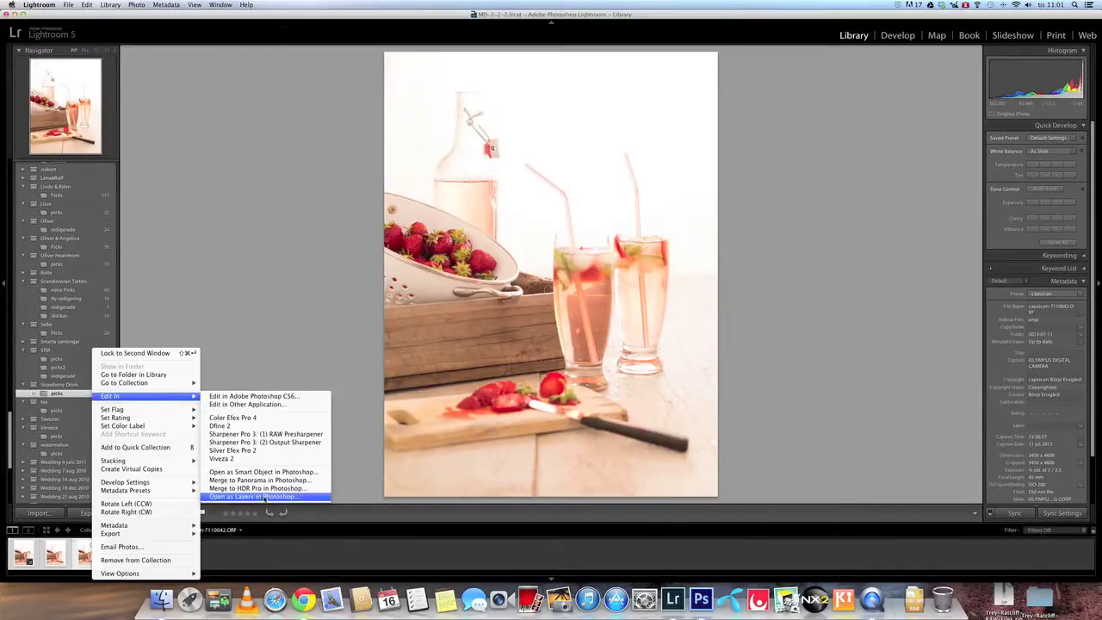
left_click(265, 498)
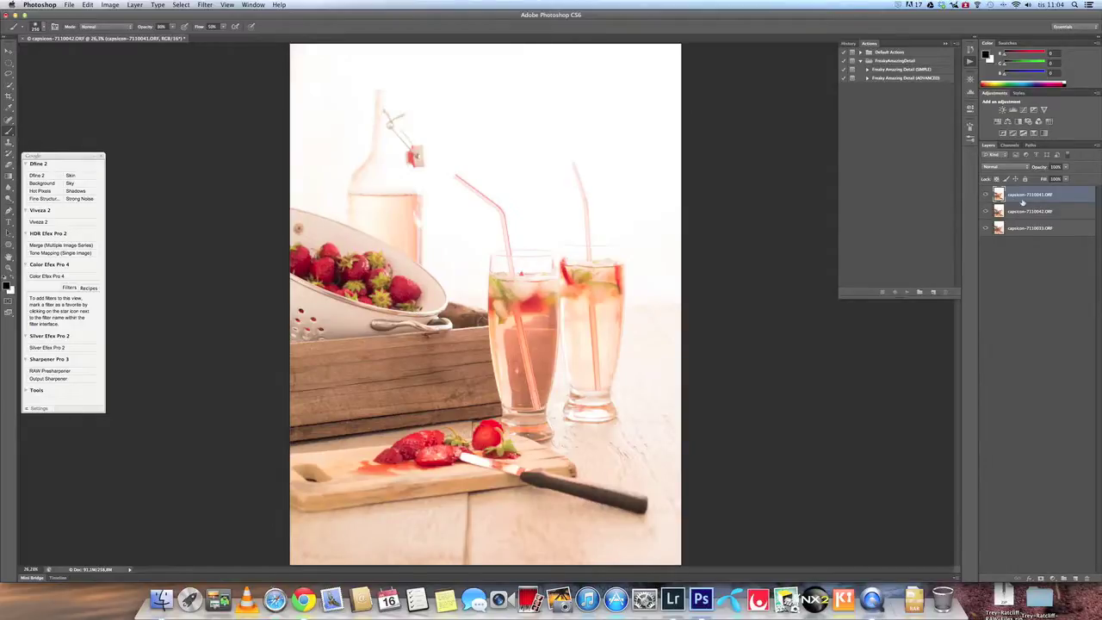
Step: Add a white mask to the top photo layer and make black the foreground colour
left_click(1040, 578)
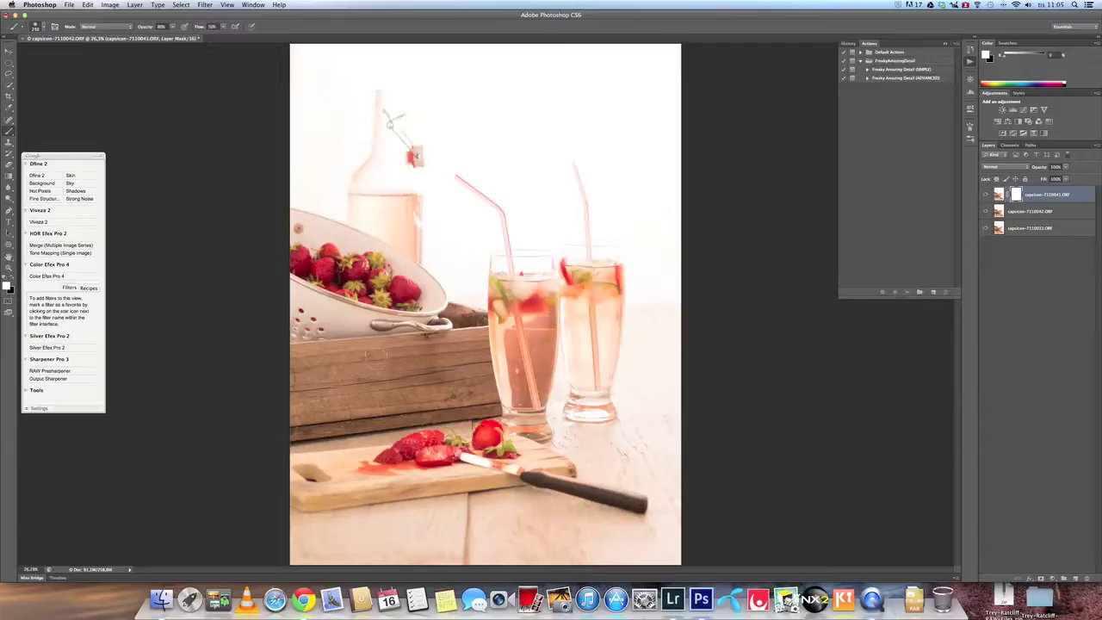
key("x")
left_click(12, 280)
key("super+equal")
key("super+equal")
key("super+equal")
key("super+equal")
key("super+equal")
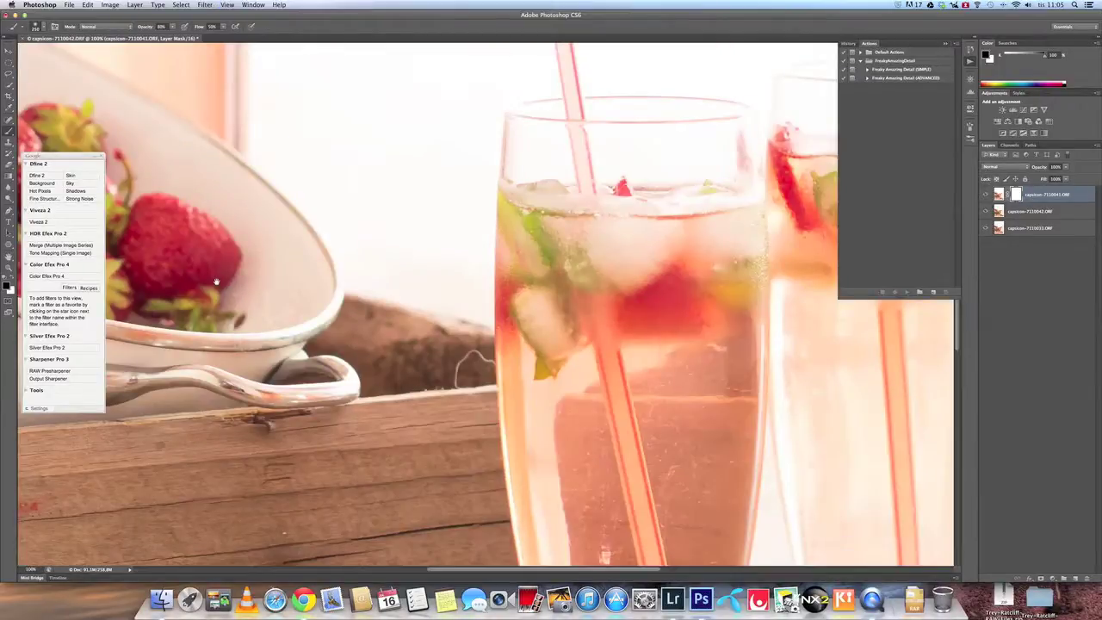
scroll(616, 352, "left", 10)
scroll(617, 352, "up", 3)
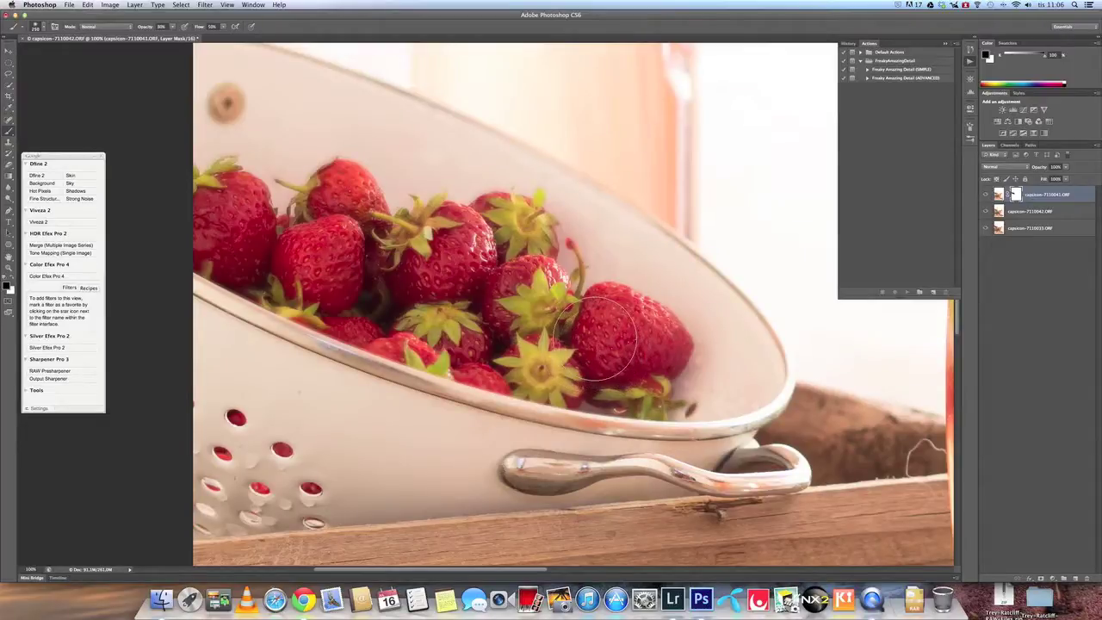
key("super+h")
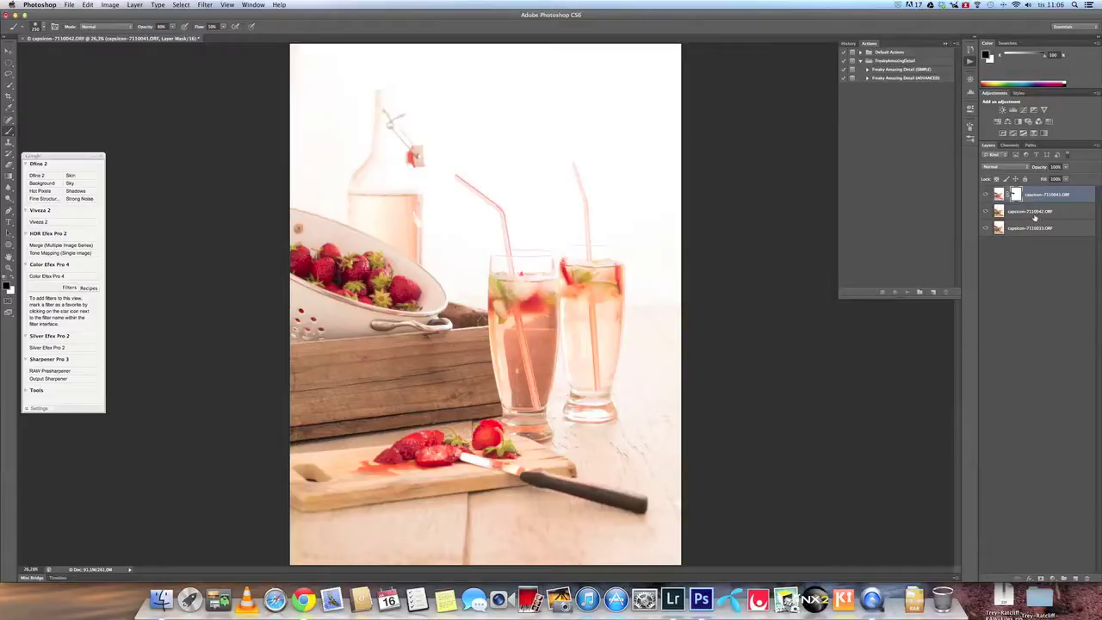
Step: Group the top two photo layers into a new group named 'sharp'
left_click(1034, 215, "shift")
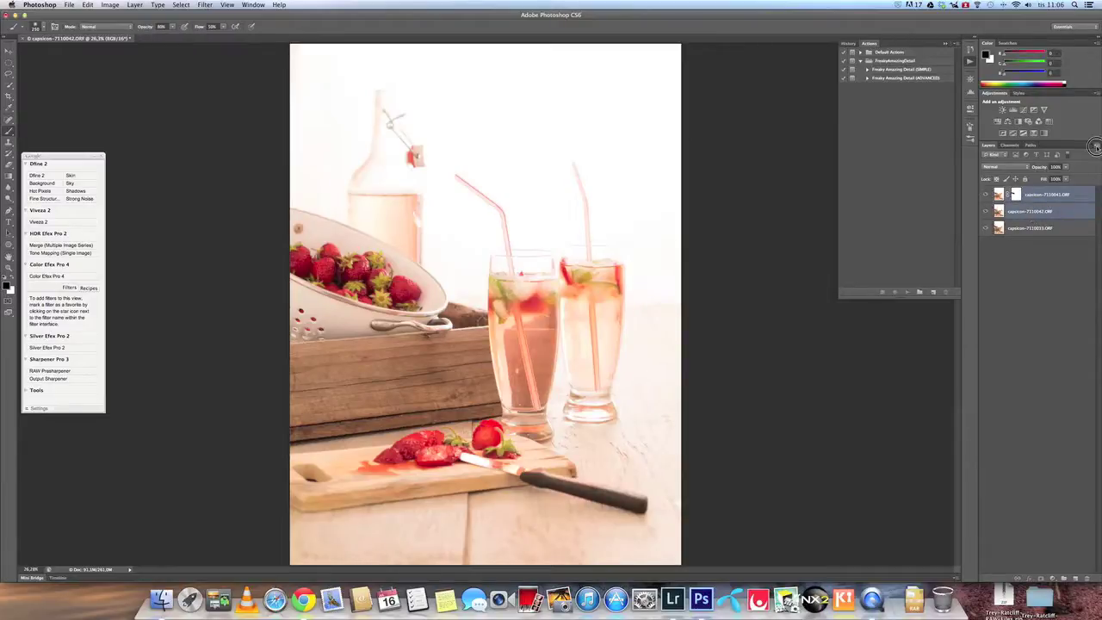
left_click(1096, 146)
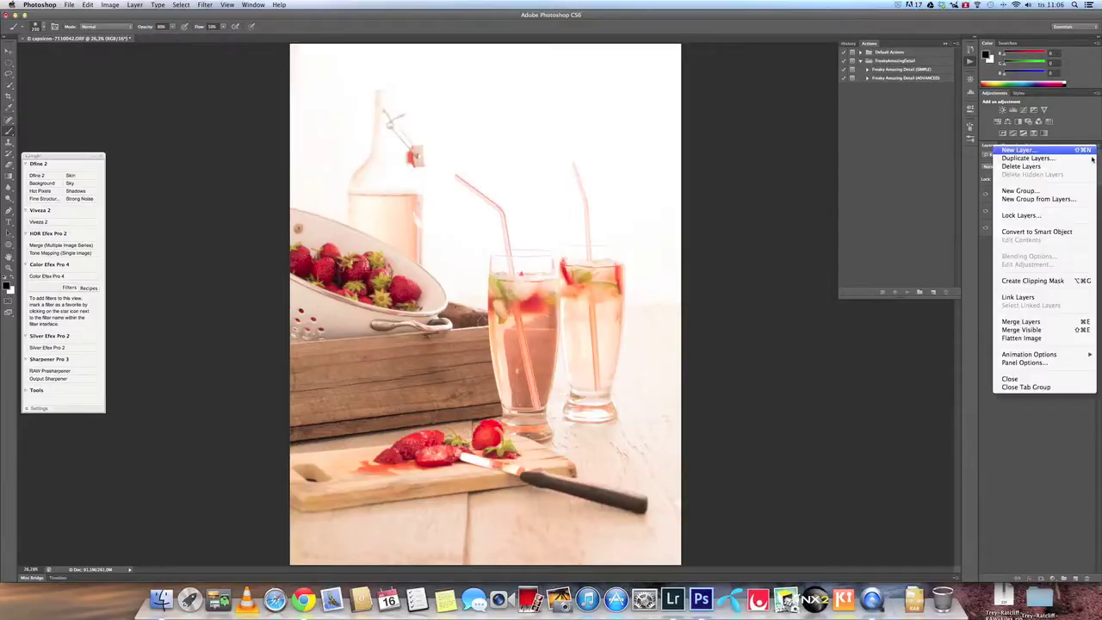
left_click(1062, 203)
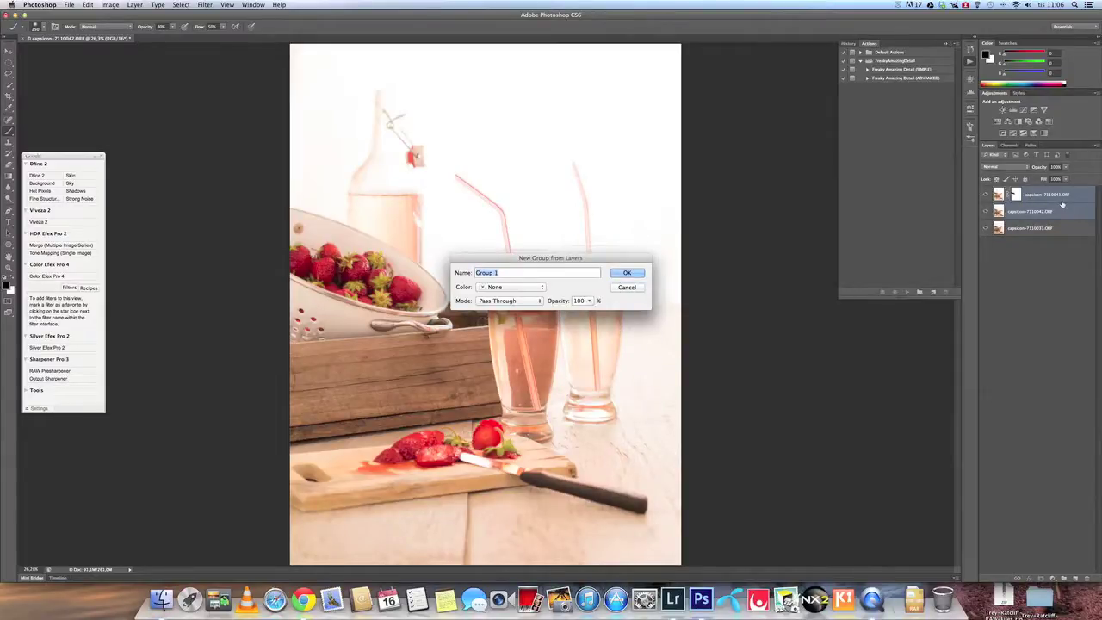
type("sharp")
key("Return")
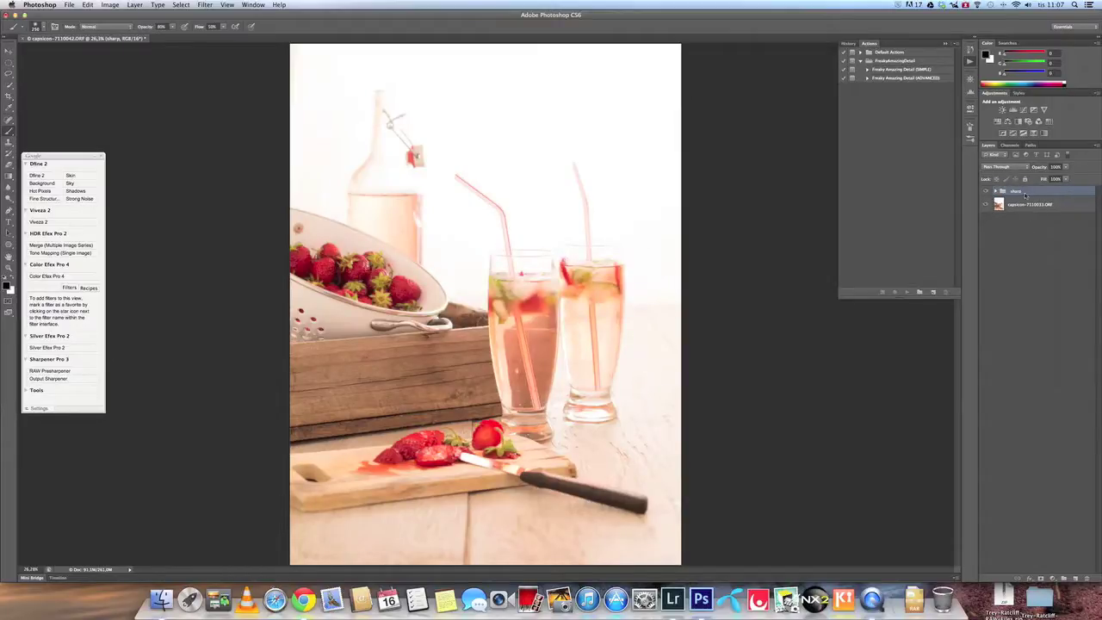
Step: Add a white mask to the sharp group, compare it hidden and shown, then fit on screen
left_click(1046, 577)
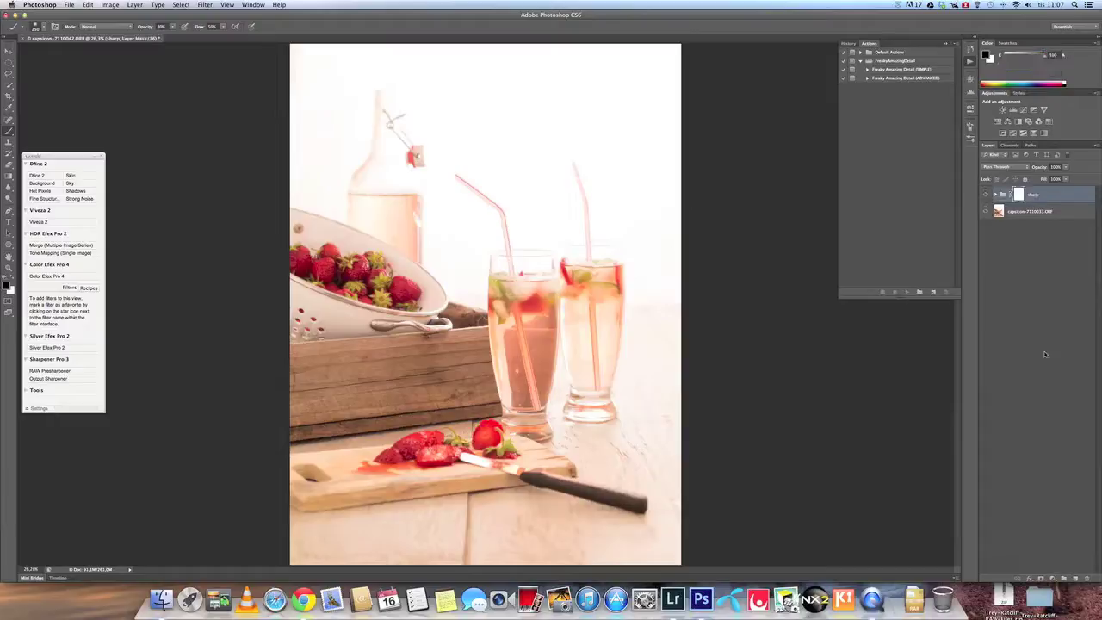
left_click(987, 195)
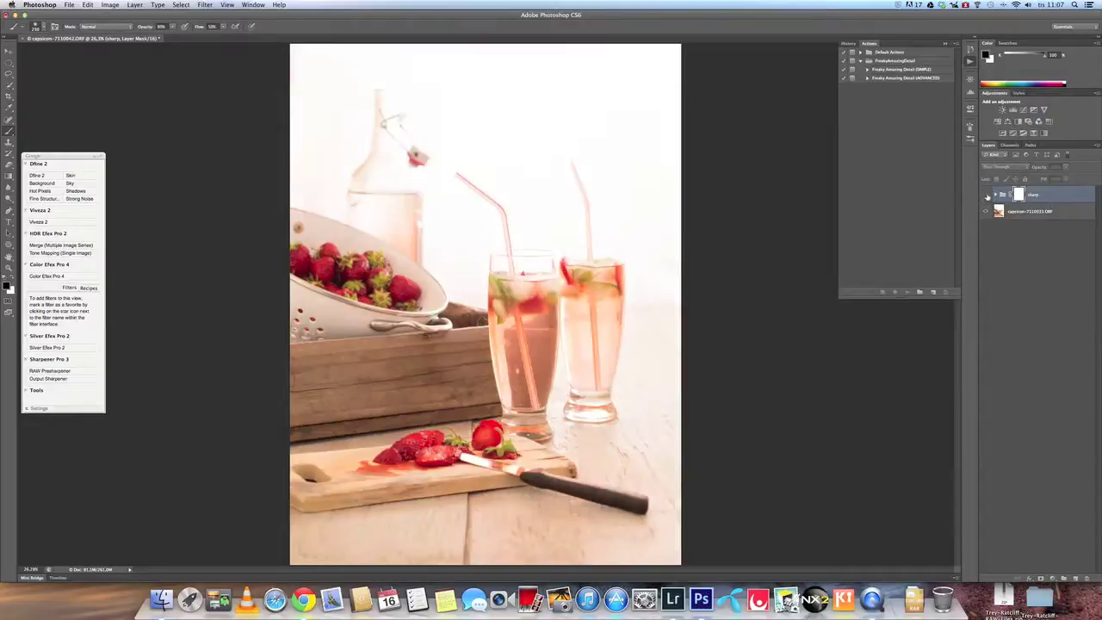
left_click(987, 196)
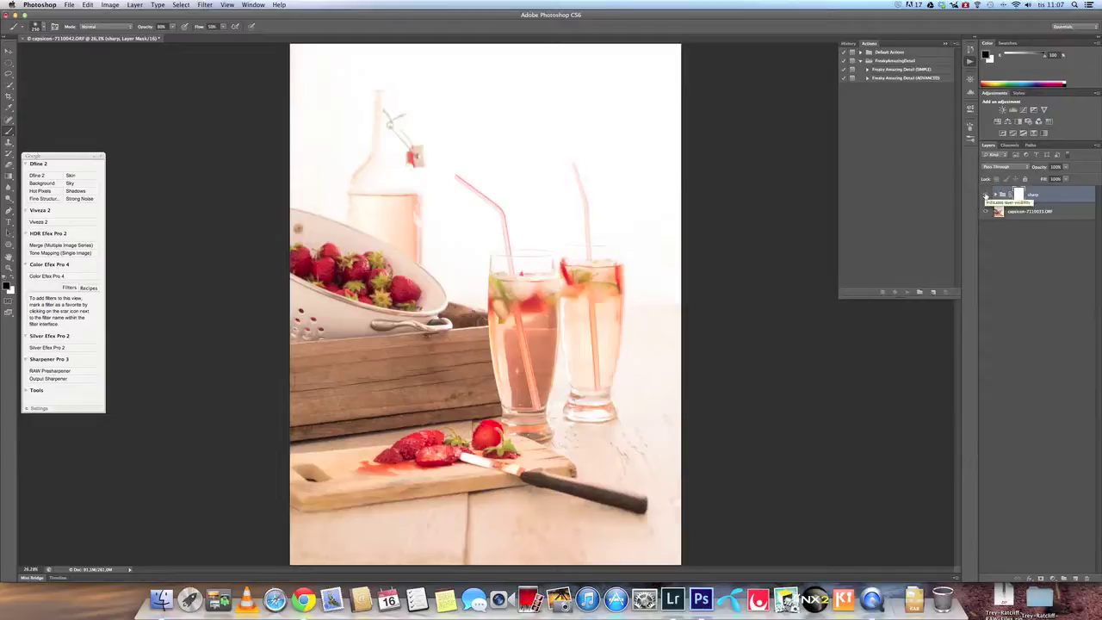
left_click(987, 196)
left_click(987, 195)
key("super+0")
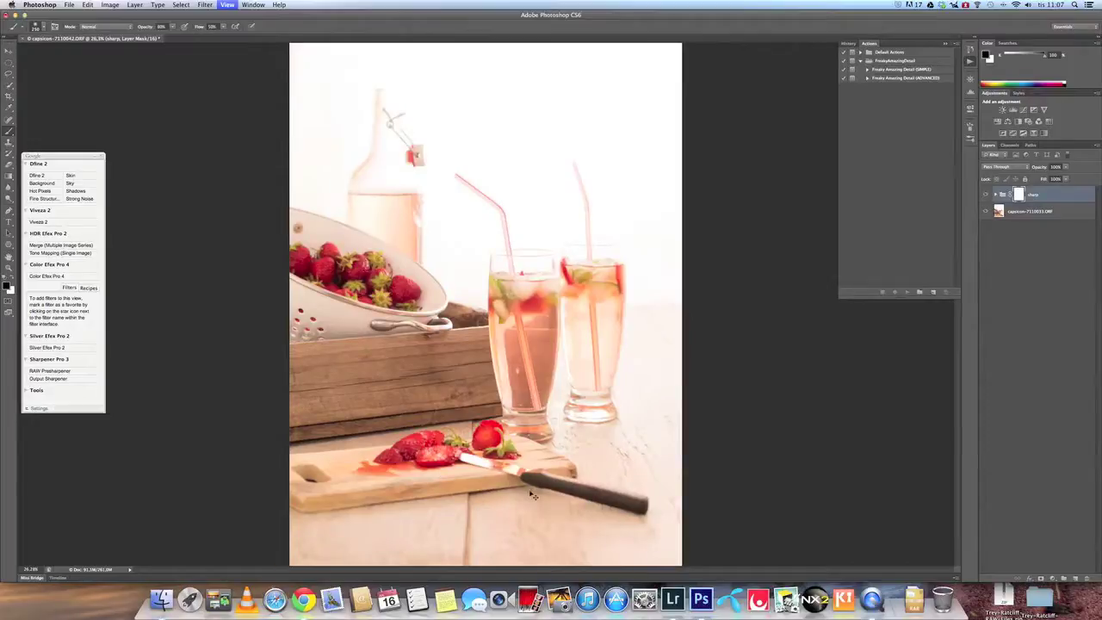
Step: At 100% zoom, brush the sharp mask over the strawberries, slices, leaves and stem
key("super+1")
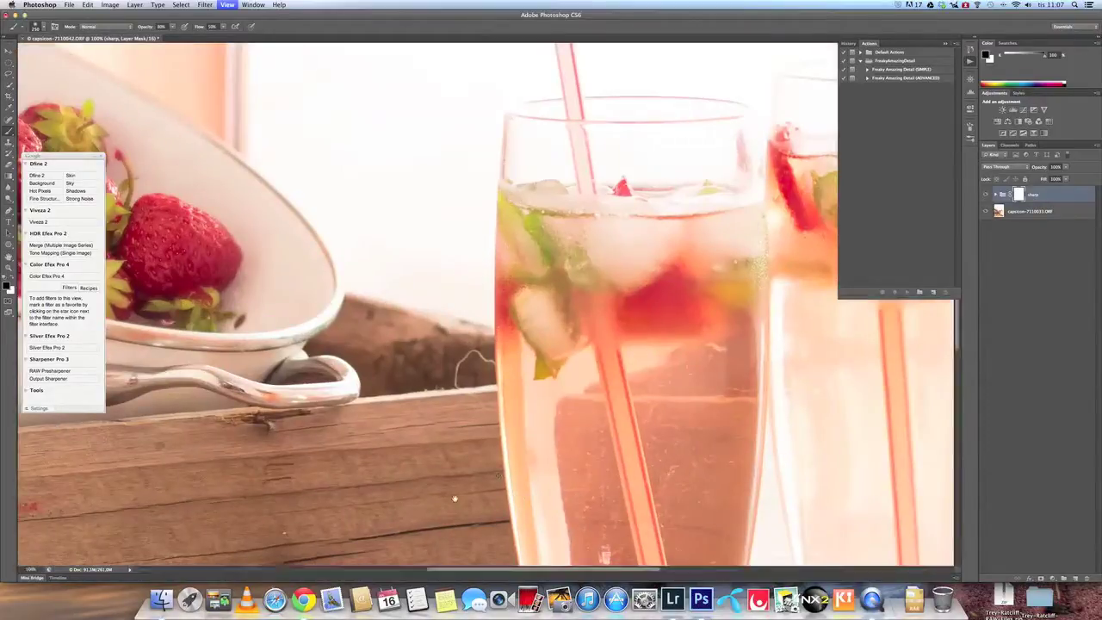
scroll(480, 207, "down", 8)
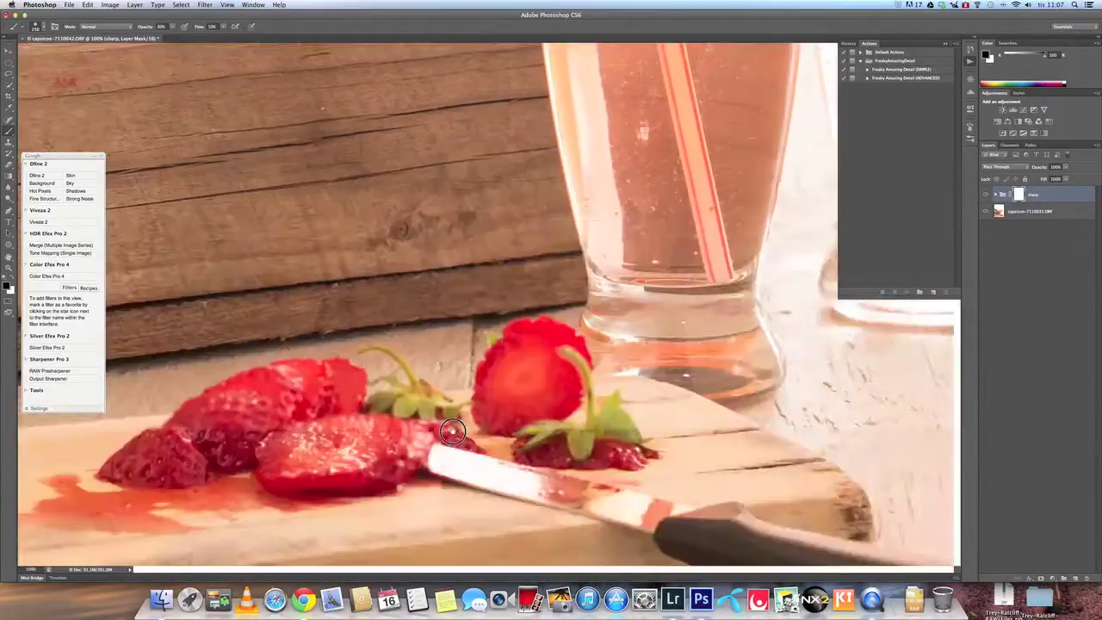
scroll(517, 276, "down", 4)
scroll(517, 276, "left", 2)
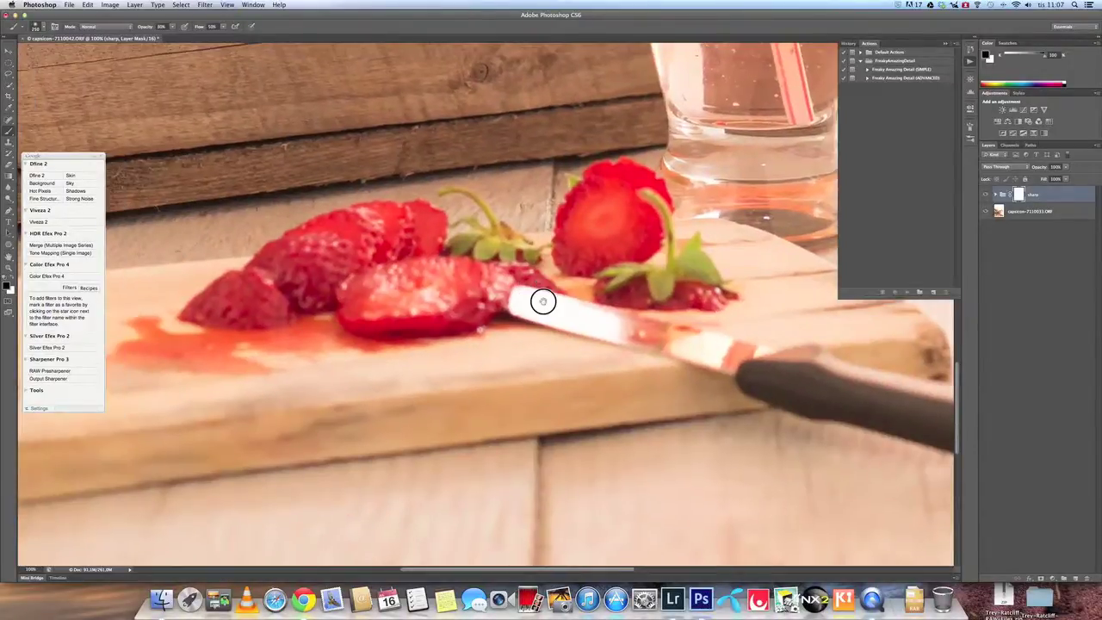
scroll(552, 314, "up", 1)
scroll(552, 314, "left", 1)
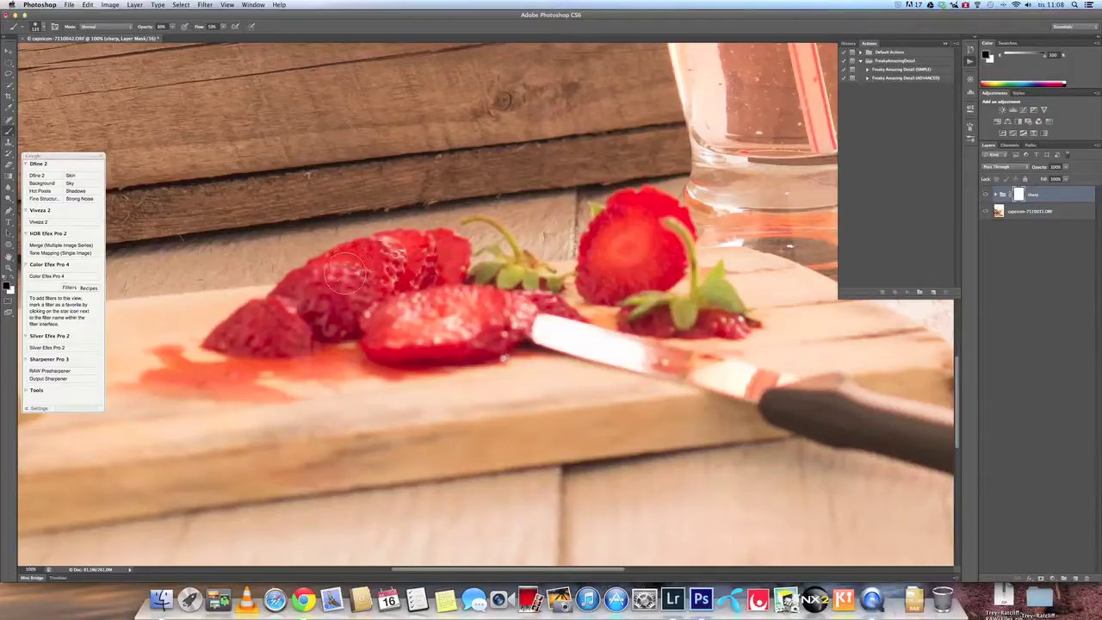
mouse_move(344, 274)
left_mouse_down()
mouse_move(319, 299)
mouse_move(434, 272)
left_mouse_up()
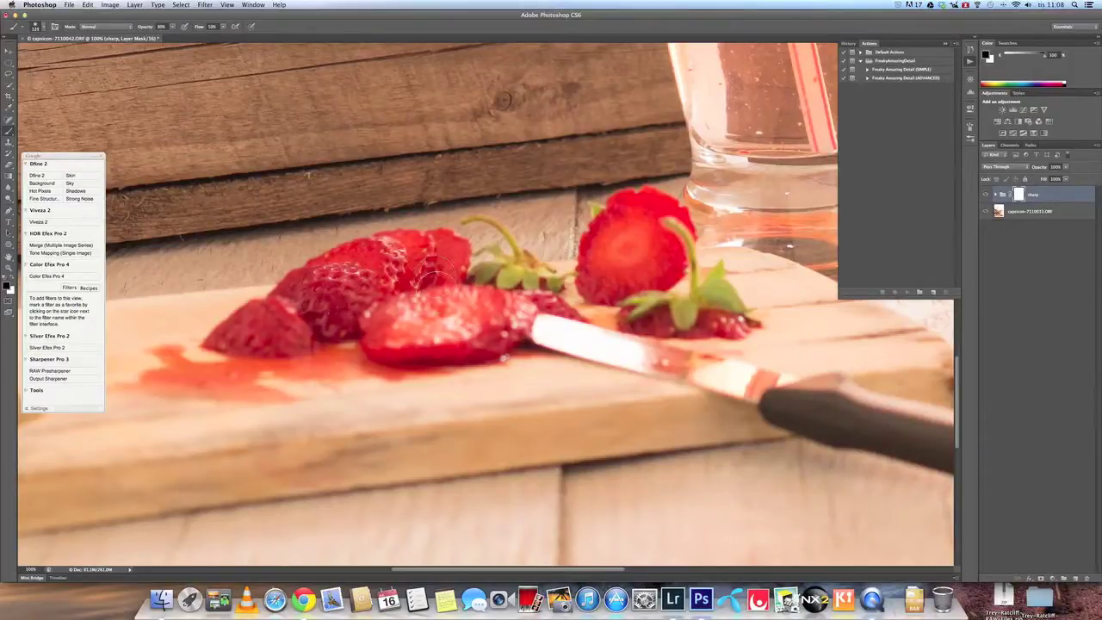
mouse_move(388, 302)
left_mouse_down()
mouse_move(475, 334)
mouse_move(350, 314)
left_mouse_up()
mouse_move(267, 329)
left_mouse_down()
mouse_move(235, 335)
mouse_move(295, 333)
mouse_move(236, 336)
mouse_move(266, 338)
mouse_move(398, 271)
left_mouse_up()
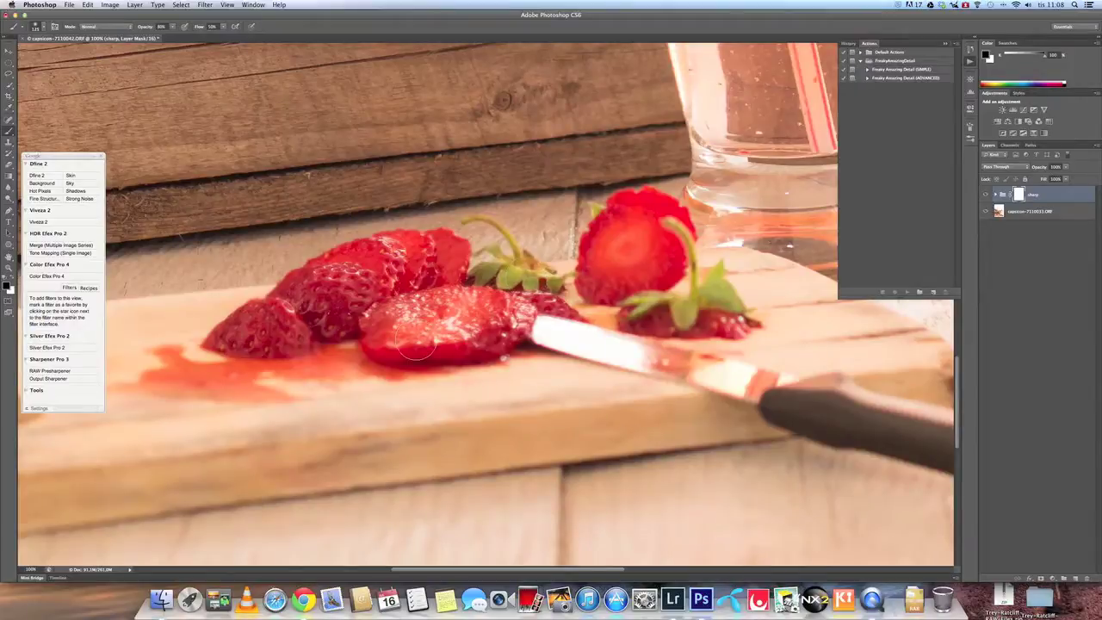
left_click_drag(478, 357, 439, 348)
mouse_move(618, 244)
left_mouse_down()
mouse_move(688, 290)
mouse_move(637, 309)
mouse_move(727, 297)
mouse_move(745, 326)
mouse_move(715, 340)
mouse_move(623, 323)
mouse_move(698, 259)
left_mouse_up()
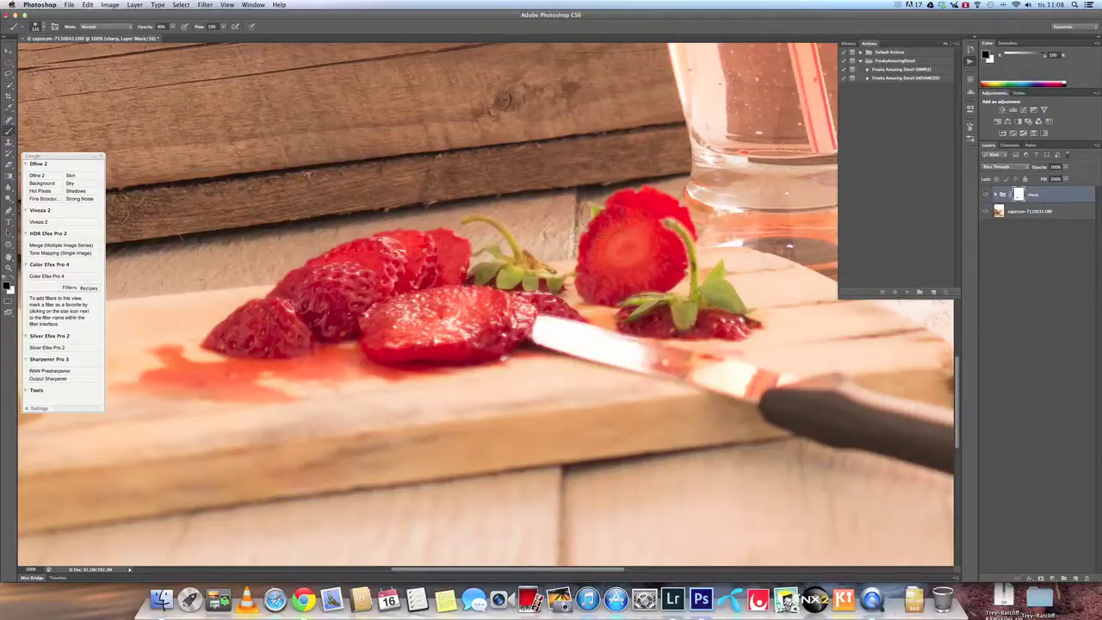
mouse_move(527, 274)
left_mouse_down()
mouse_move(476, 219)
mouse_move(516, 250)
left_mouse_up()
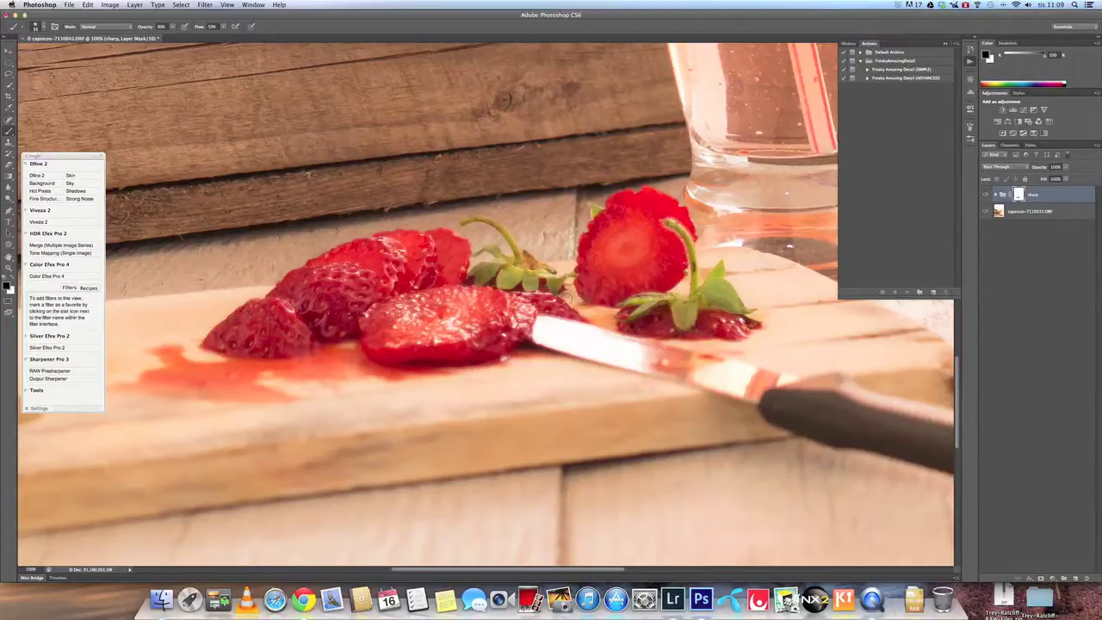
Step: Fit the entire strawberry drink photo to the window with the view shortcut
key("super+h")
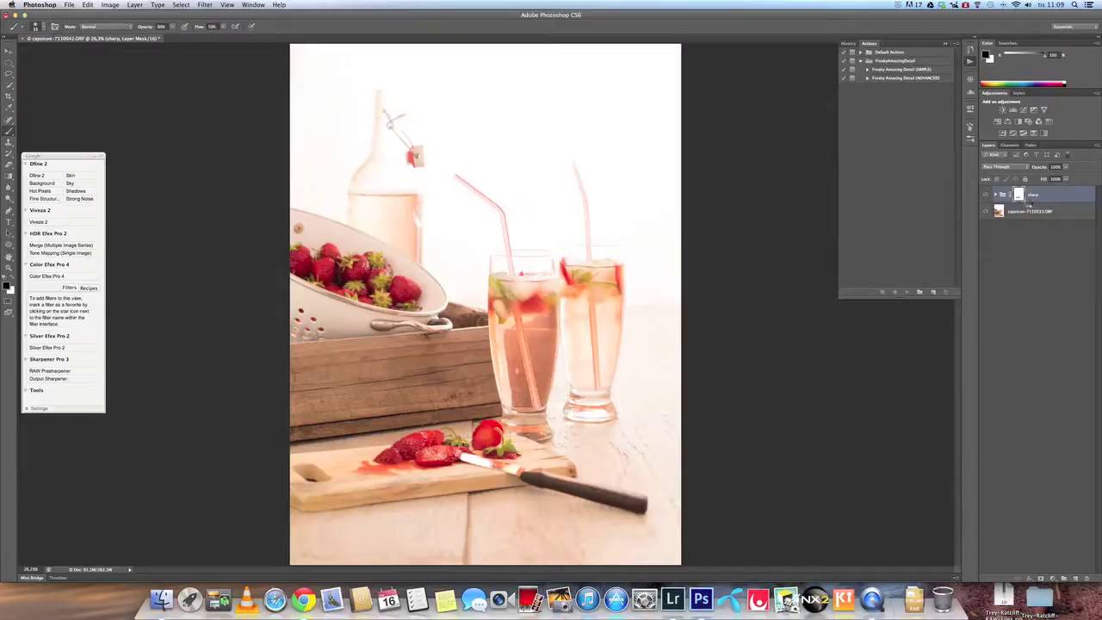
Step: Stamp all visible layers into Layer 1 and duplicate it as Layer 1 copy
key("super+alt+shift+e")
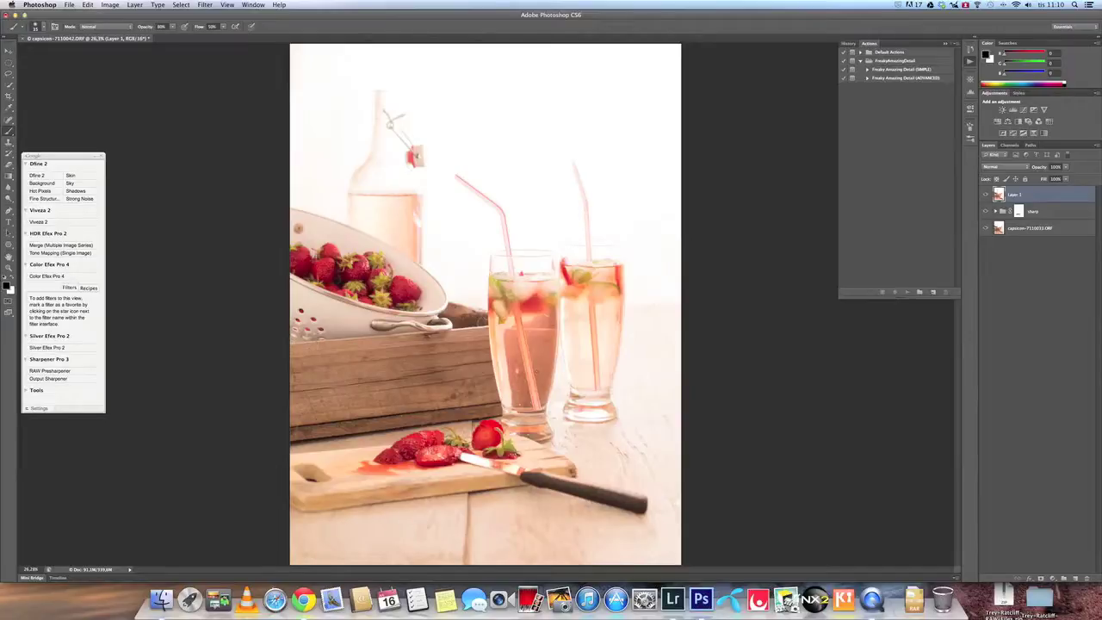
key("super+j")
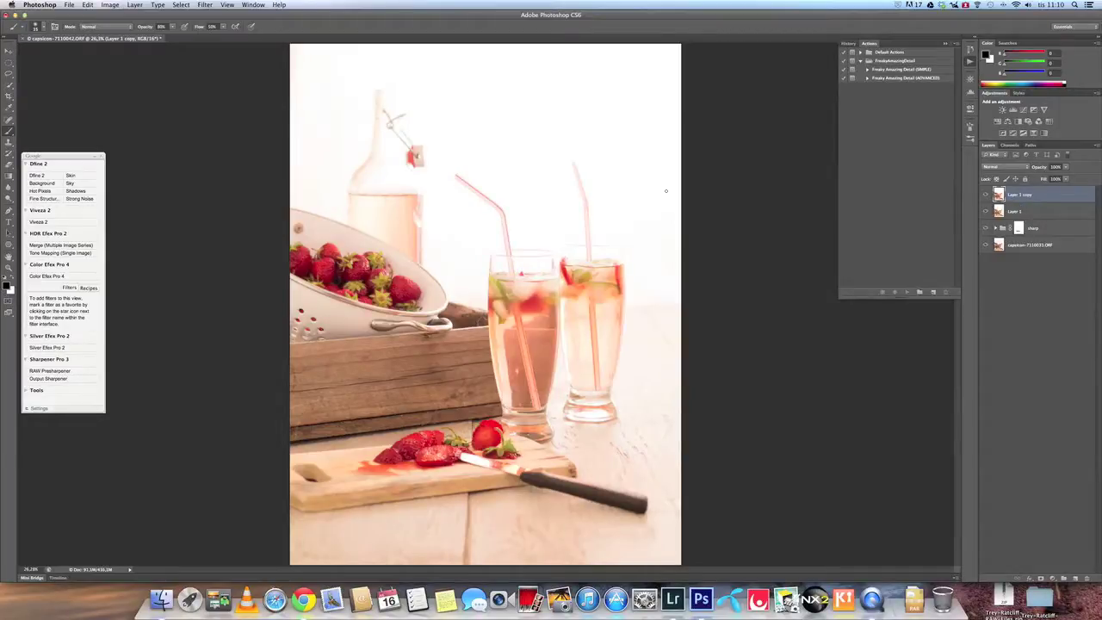
Step: Apply Levels to Layer 1 copy with the midtone slider set to 0,72
left_click(110, 5)
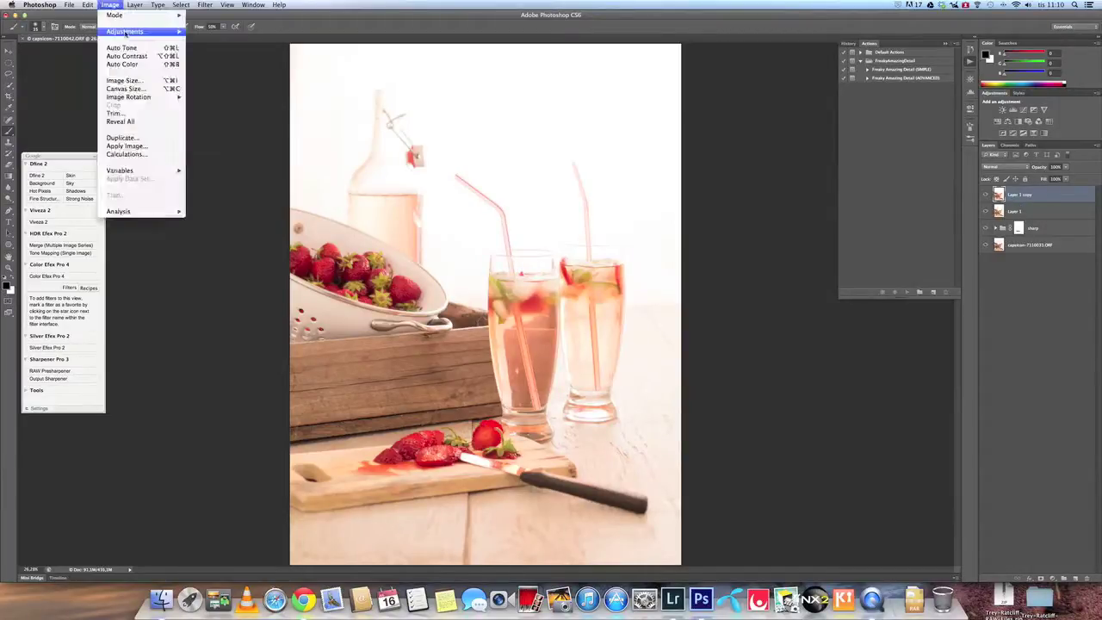
mouse_move(155, 32)
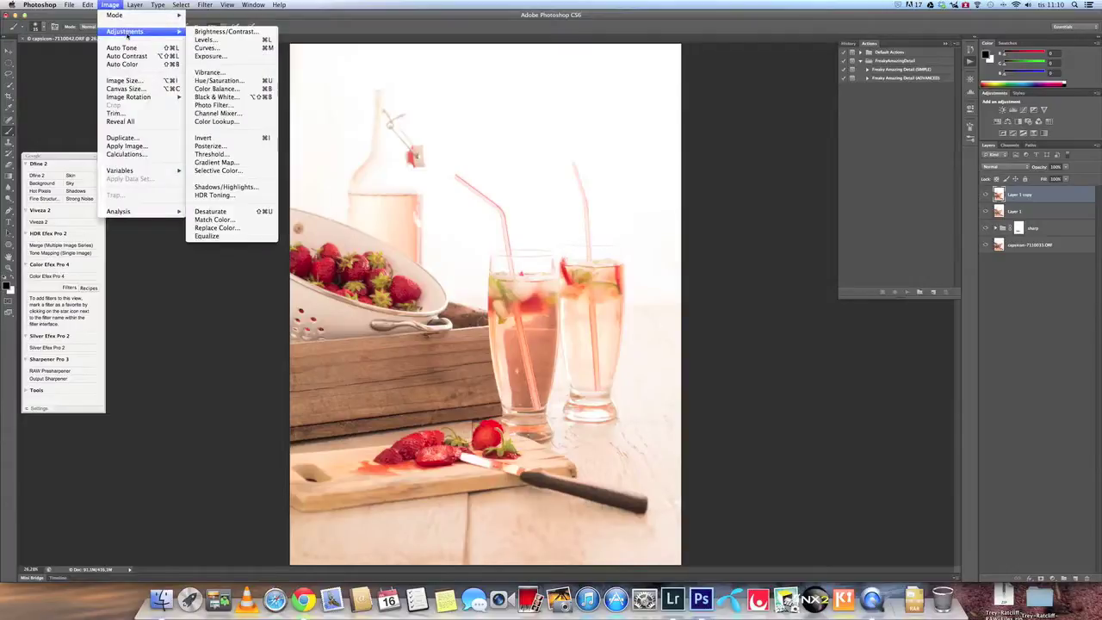
left_click(228, 40)
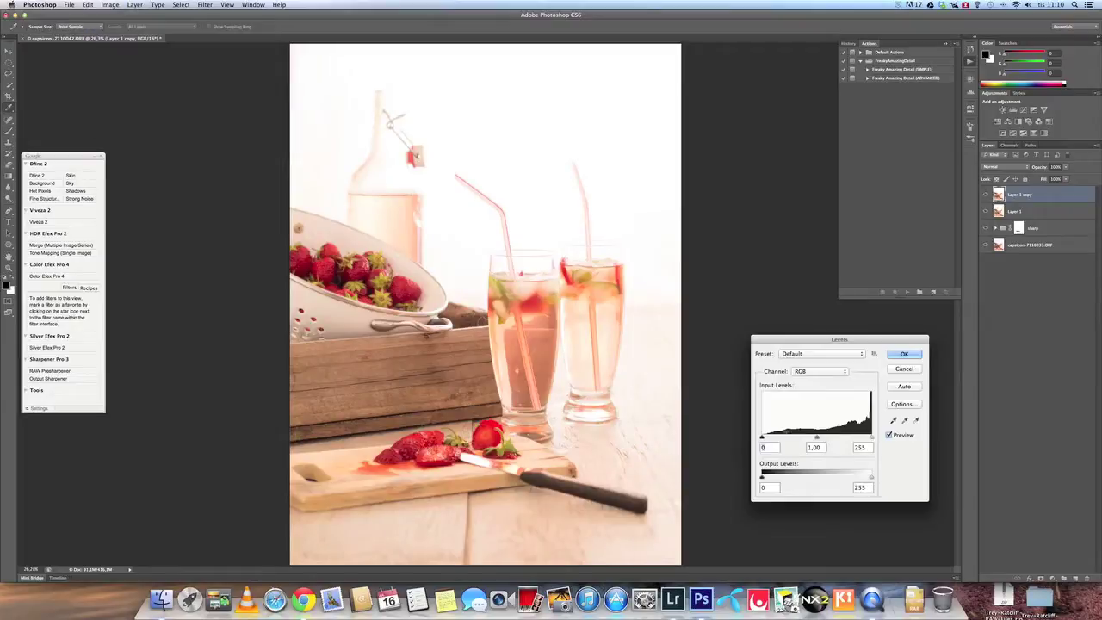
left_click_drag(816, 438, 828, 439)
left_click(904, 355)
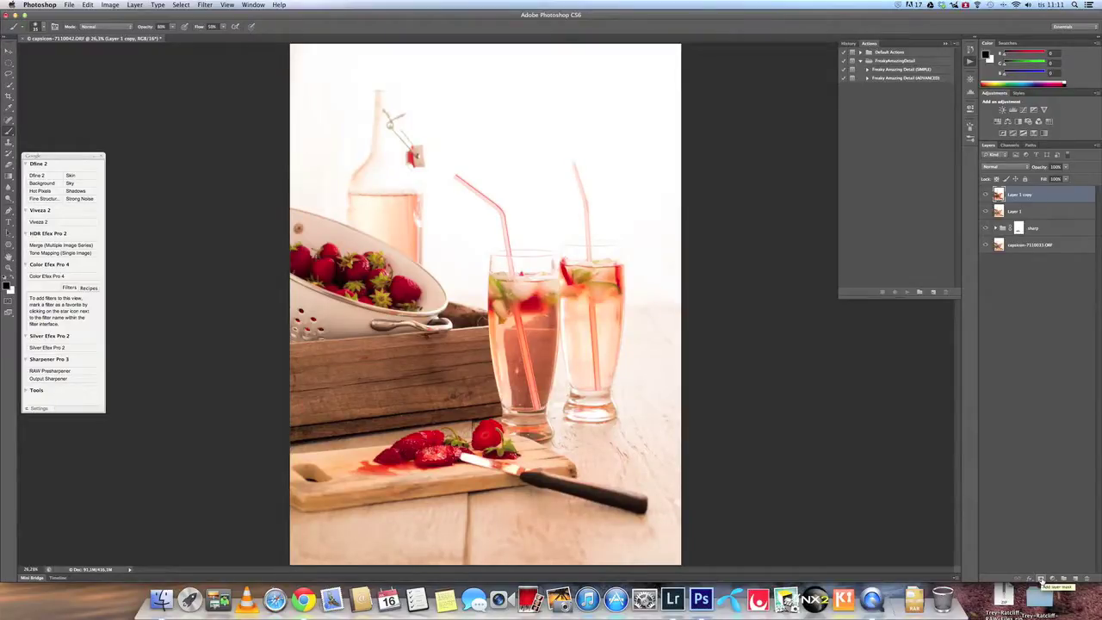
Step: Add a black layer mask to Layer 1 copy, then target and unlink the mask
left_click(1041, 580, "alt")
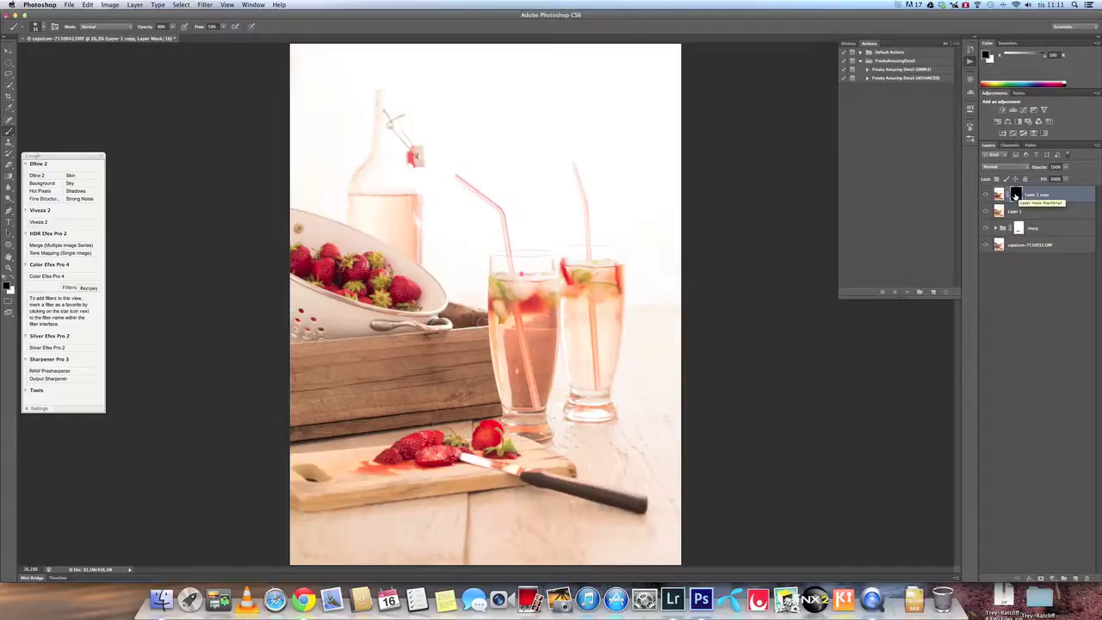
left_click(1016, 197)
left_click(1010, 200)
Step: With a larger white brush, paint the darker tones back into the left glass
key("x")
key("bracketright")
key("bracketright")
key("bracketright")
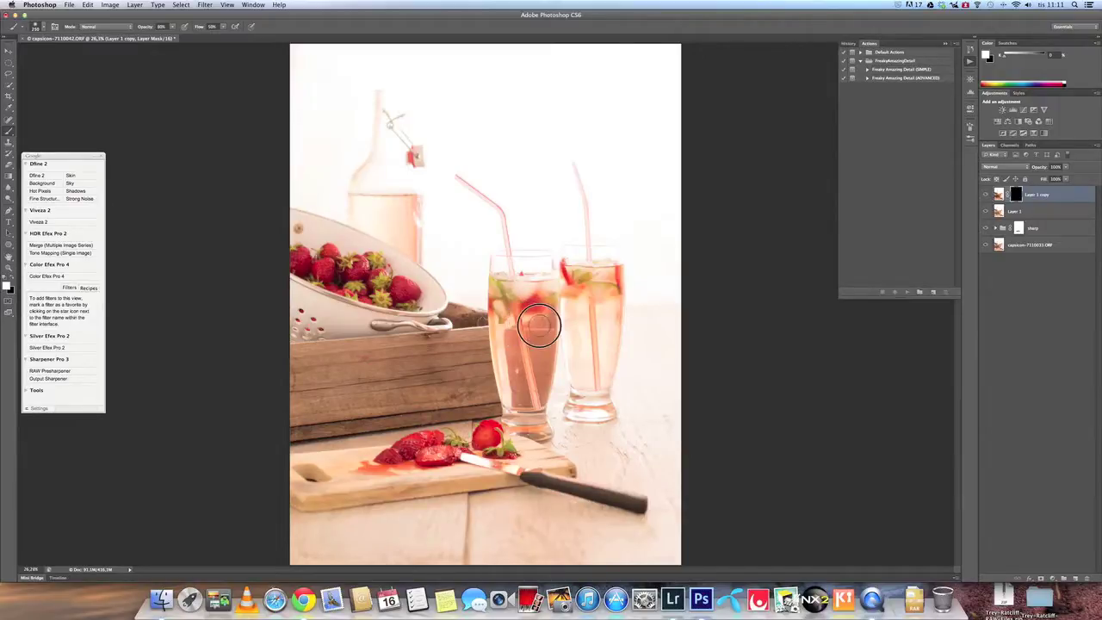
mouse_move(539, 326)
left_mouse_down()
mouse_move(509, 299)
mouse_move(502, 327)
mouse_move(510, 372)
mouse_move(525, 385)
mouse_move(539, 356)
mouse_move(525, 331)
mouse_move(538, 337)
mouse_move(545, 289)
mouse_move(496, 282)
mouse_move(545, 282)
mouse_move(548, 341)
mouse_move(529, 399)
mouse_move(507, 354)
mouse_move(529, 317)
mouse_move(524, 349)
mouse_move(500, 287)
mouse_move(549, 280)
mouse_move(542, 387)
mouse_move(513, 396)
mouse_move(502, 294)
mouse_move(529, 380)
mouse_move(523, 326)
mouse_move(520, 340)
mouse_move(537, 323)
mouse_move(534, 387)
mouse_move(510, 351)
mouse_move(500, 291)
mouse_move(550, 356)
left_mouse_up()
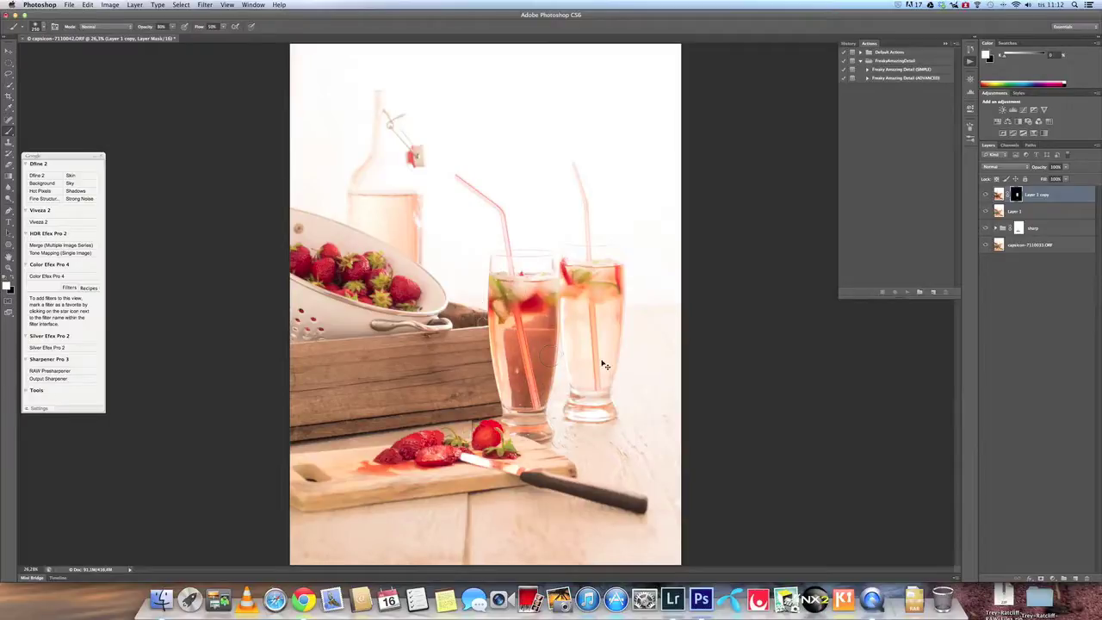
Step: At 100% zoom, brush the darker Layer 1 copy tones into the right glass down to its base
key("super+0")
key("super+1")
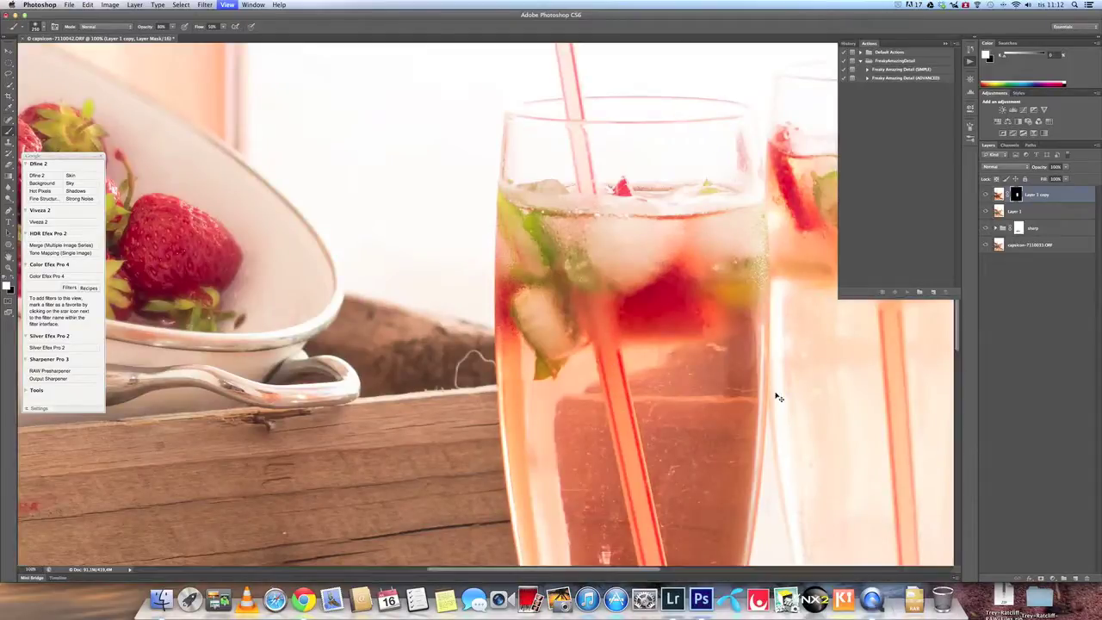
scroll(738, 369, "right", 3)
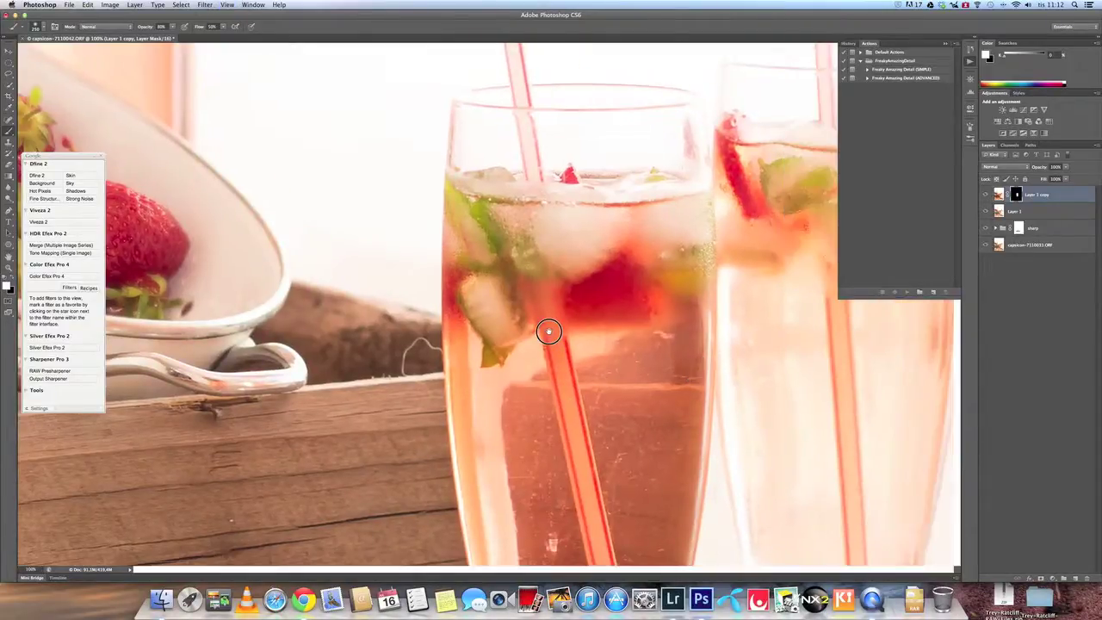
scroll(548, 332, "right", 5)
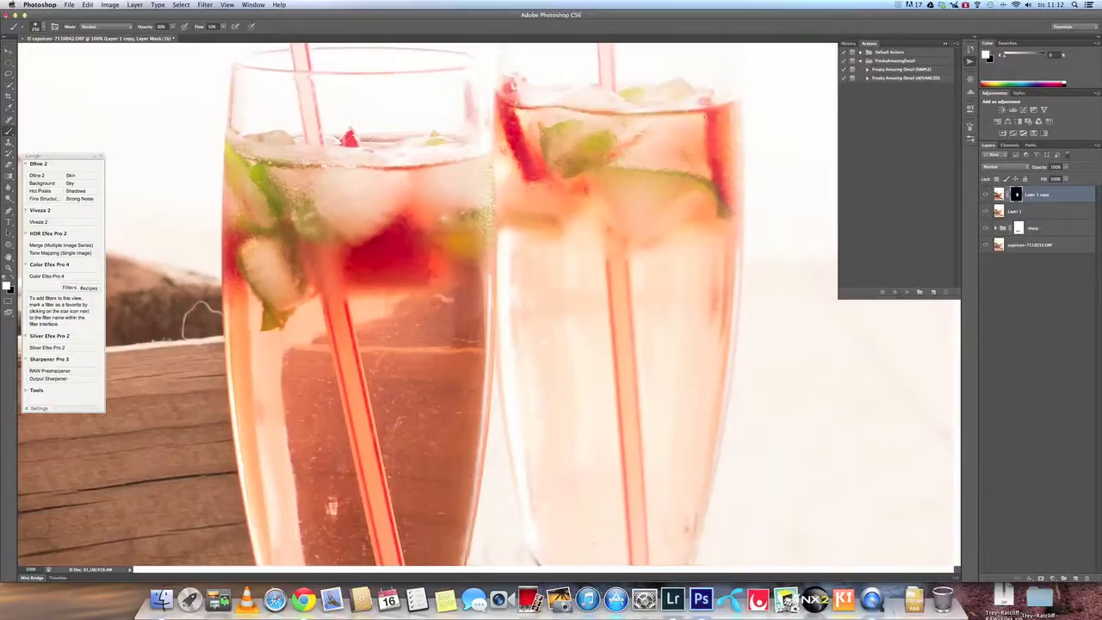
key("bracketright")
key("bracketright")
key("bracketright")
key("bracketright")
key("bracketright")
key("bracketright")
key("bracketright")
mouse_move(584, 175)
left_mouse_down()
mouse_move(539, 143)
mouse_move(600, 115)
mouse_move(684, 112)
mouse_move(695, 197)
mouse_move(664, 381)
mouse_move(667, 493)
mouse_move(611, 304)
mouse_move(569, 261)
mouse_move(534, 298)
mouse_move(553, 439)
mouse_move(583, 456)
mouse_move(657, 463)
mouse_move(651, 516)
mouse_move(667, 194)
mouse_move(609, 350)
mouse_move(586, 480)
left_mouse_up()
key("[")
key("[")
key("[")
key("[")
key("[")
key("[")
scroll(642, 353, "down", 2)
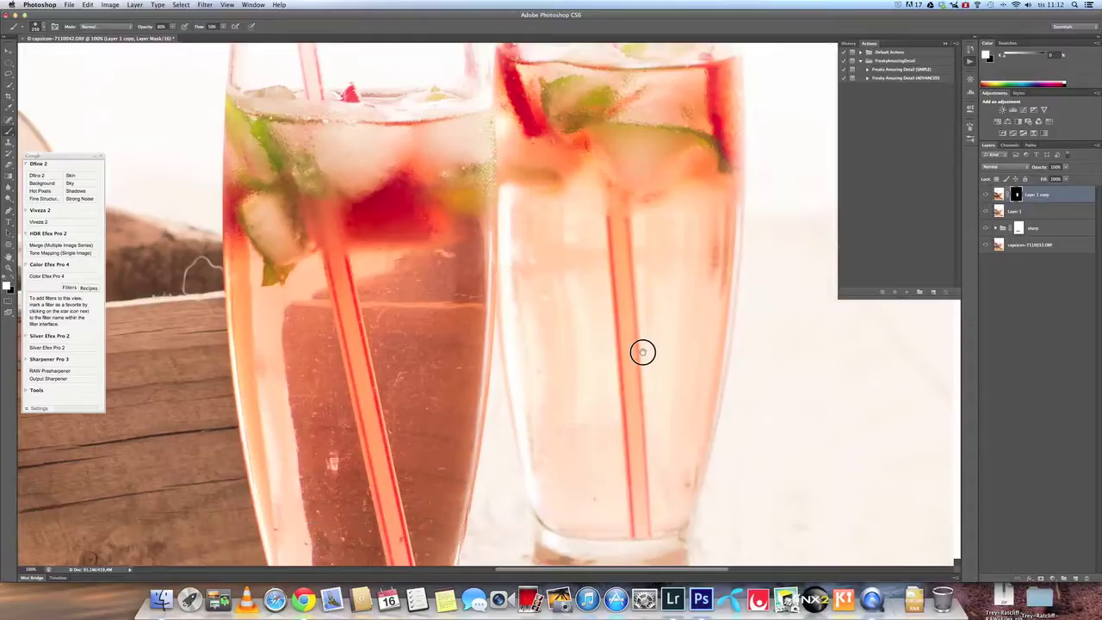
scroll(643, 352, "down", 3)
key("]")
key("]")
key("]")
key("]")
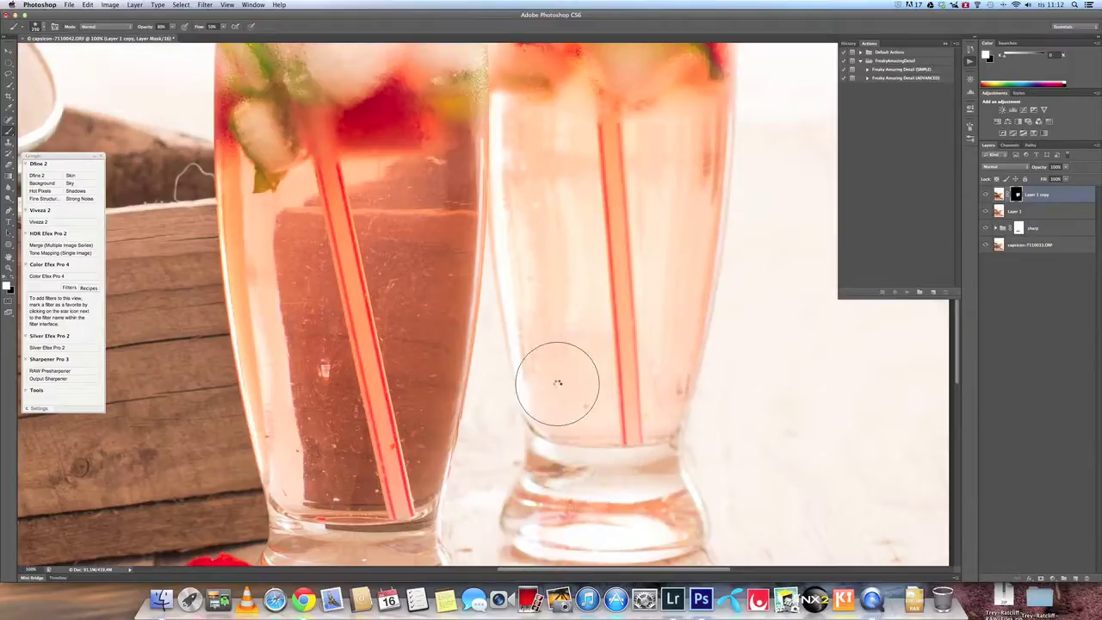
key("super+0")
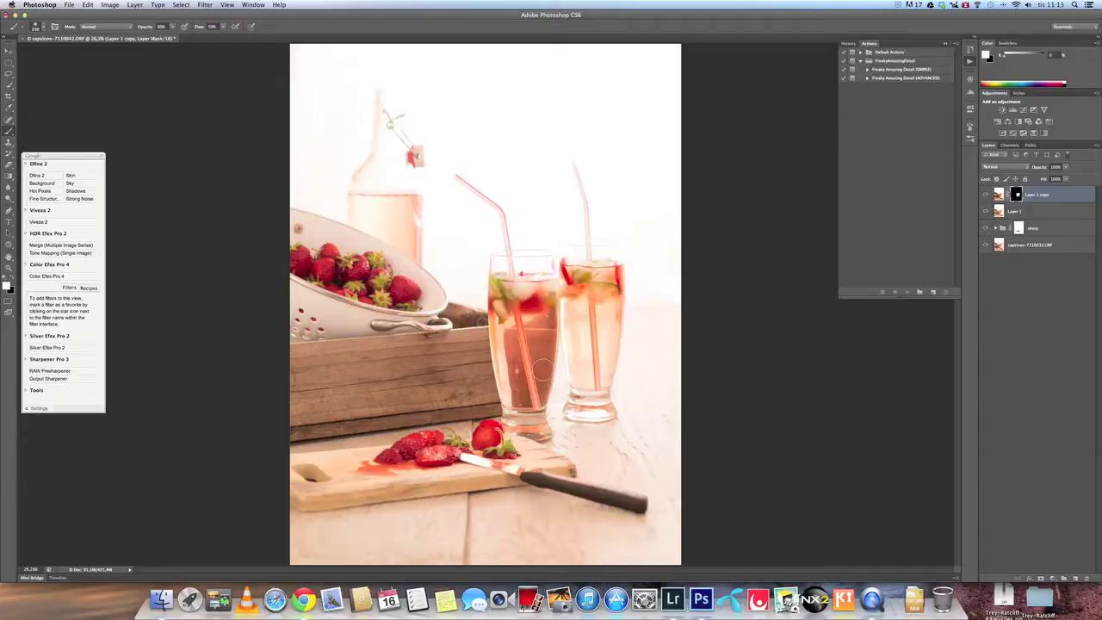
Step: Stamp all visible layers into a new Layer 2 and select the Freaky Amazing Detail (SIMPLE) action
key("bracketleft")
key("bracketleft")
key("bracketleft")
key("super+alt+shift+e")
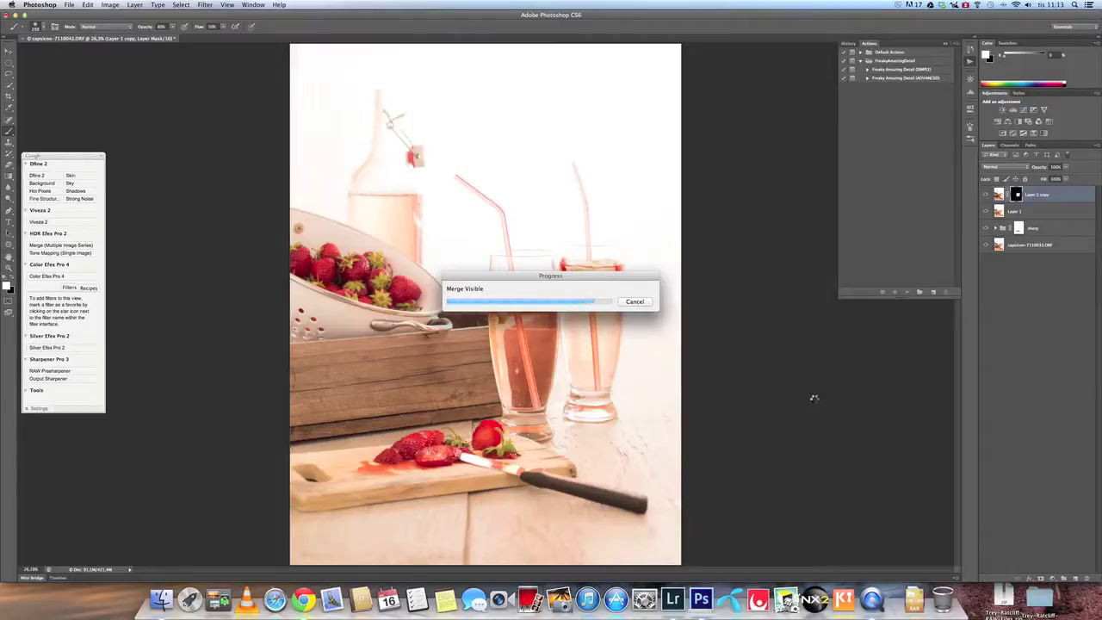
left_click(898, 70)
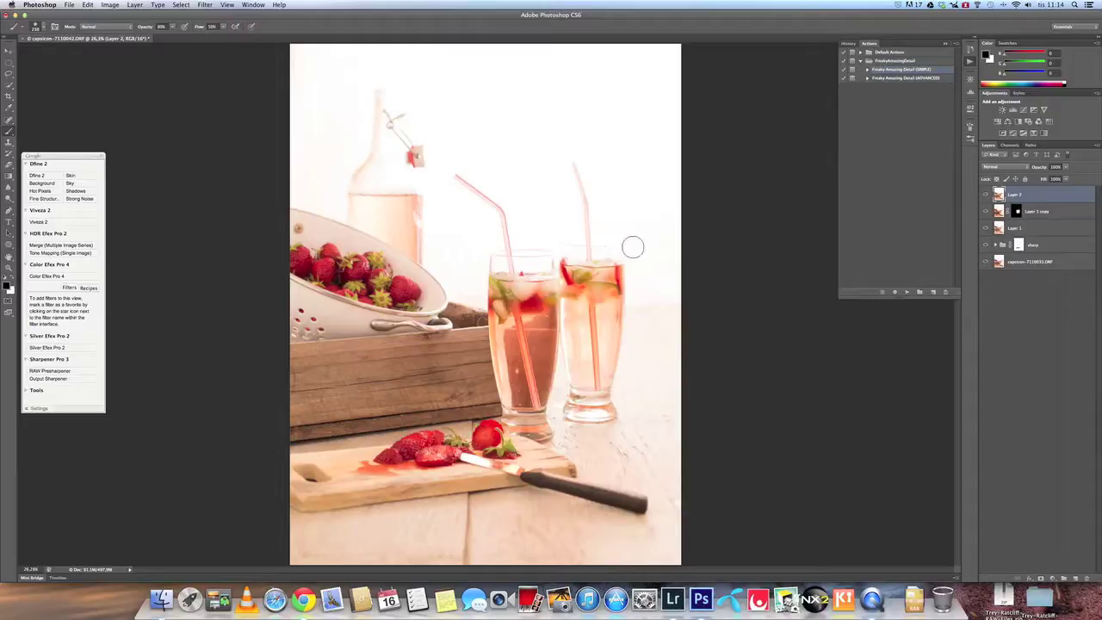
Step: Duplicate Layer 2 and apply a High Pass filter with a 4-pixel radius to the copy
key("super+j")
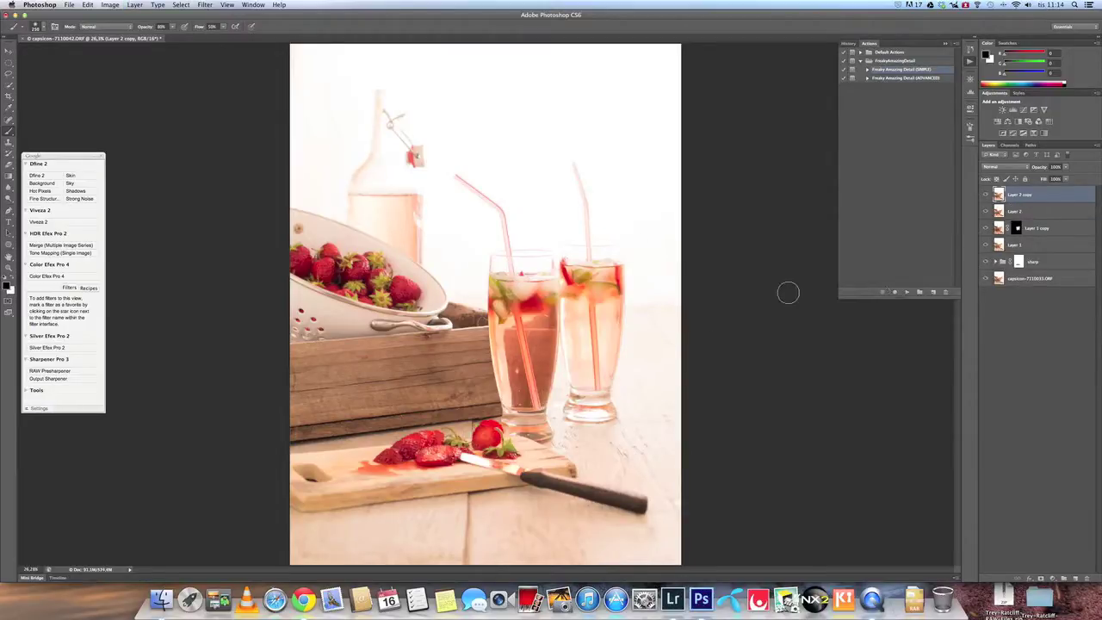
left_click(204, 5)
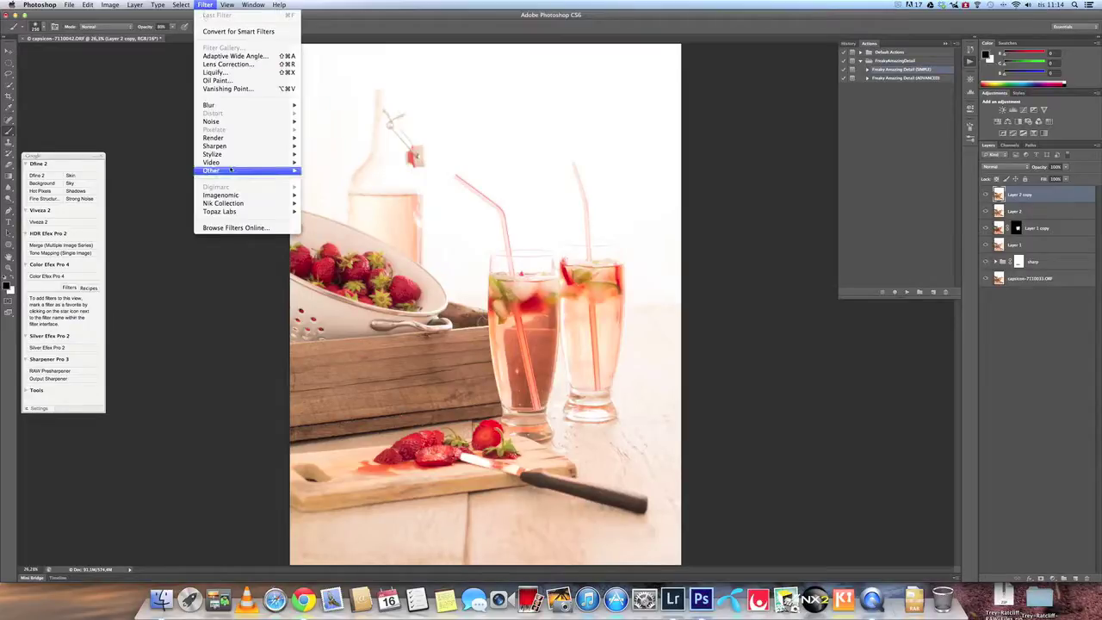
mouse_move(231, 173)
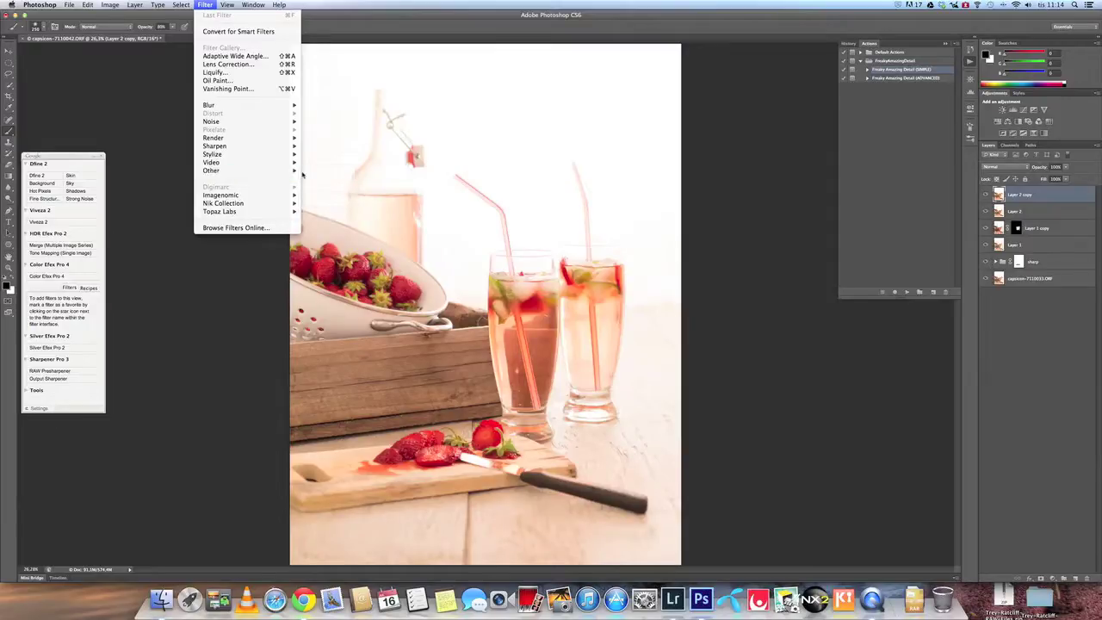
left_click(313, 180)
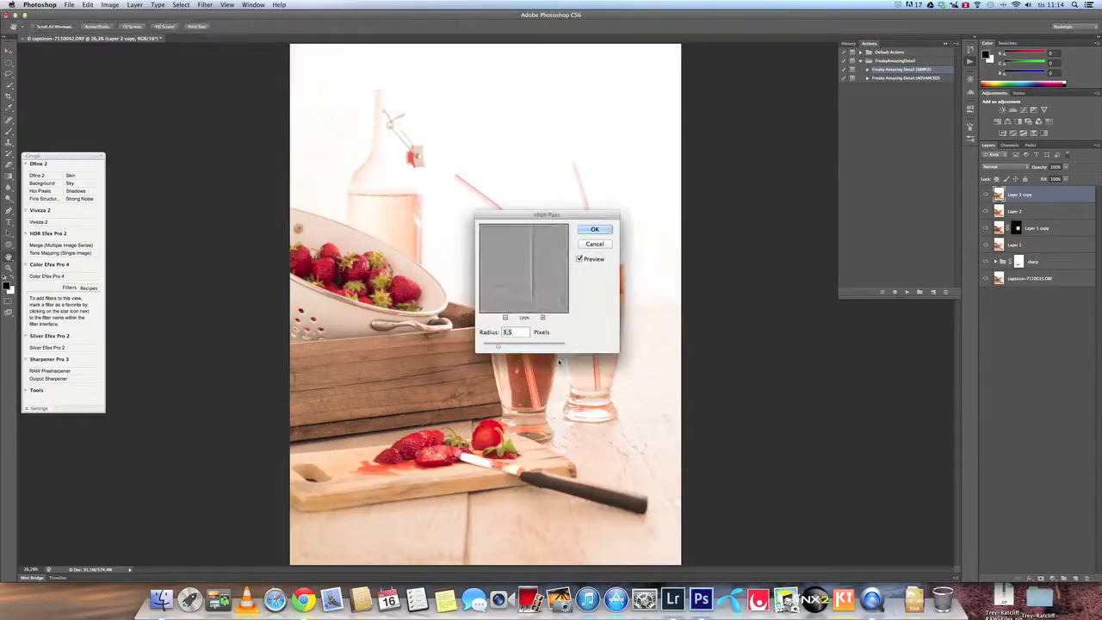
left_click(506, 318)
left_click(506, 318)
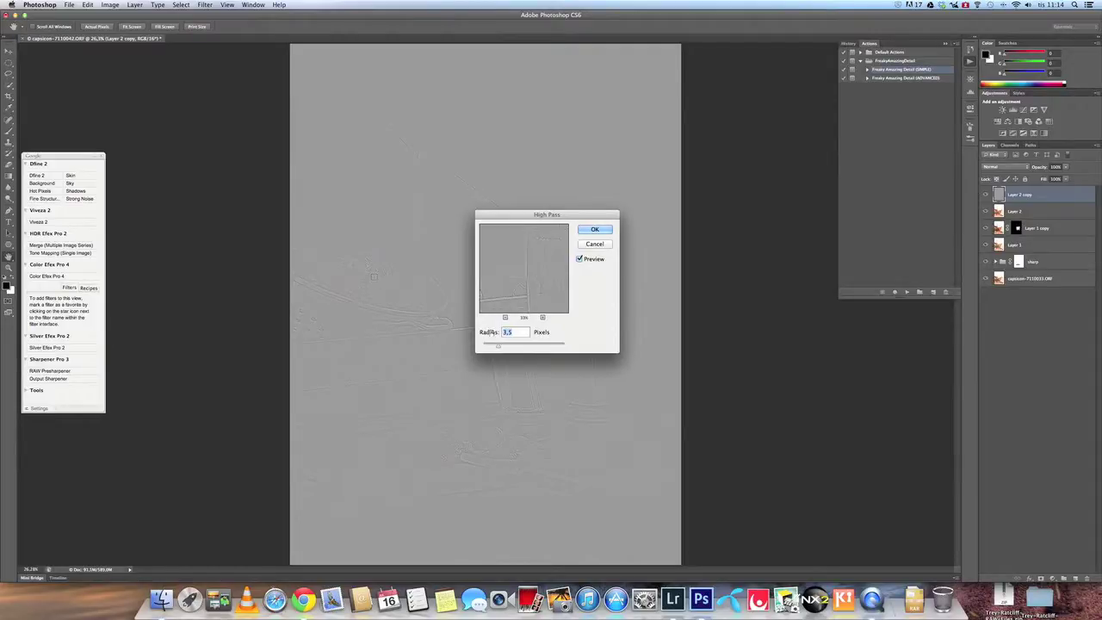
left_click_drag(498, 348, 512, 346)
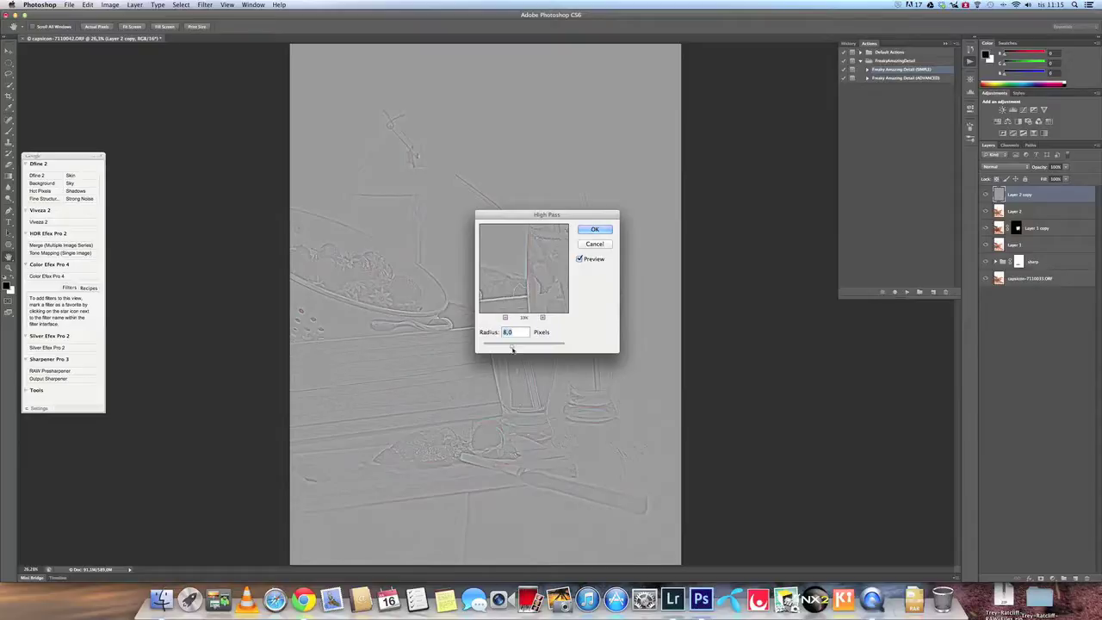
mouse_move(512, 346)
left_mouse_down()
mouse_move(499, 345)
mouse_move(500, 364)
left_mouse_up()
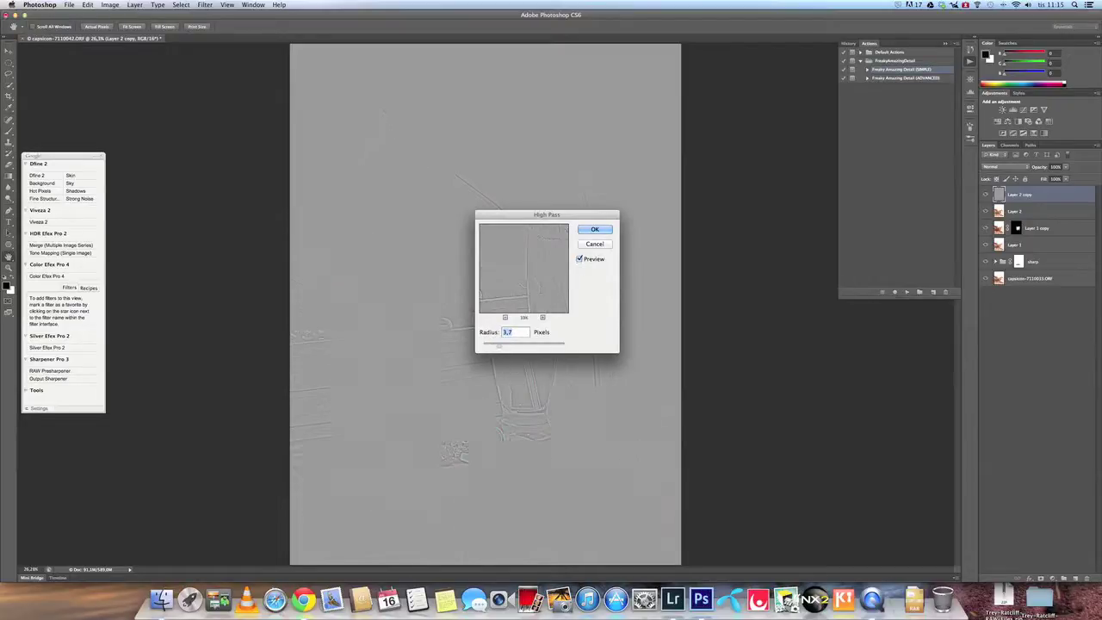
left_click(495, 332)
type("4")
left_click(598, 230)
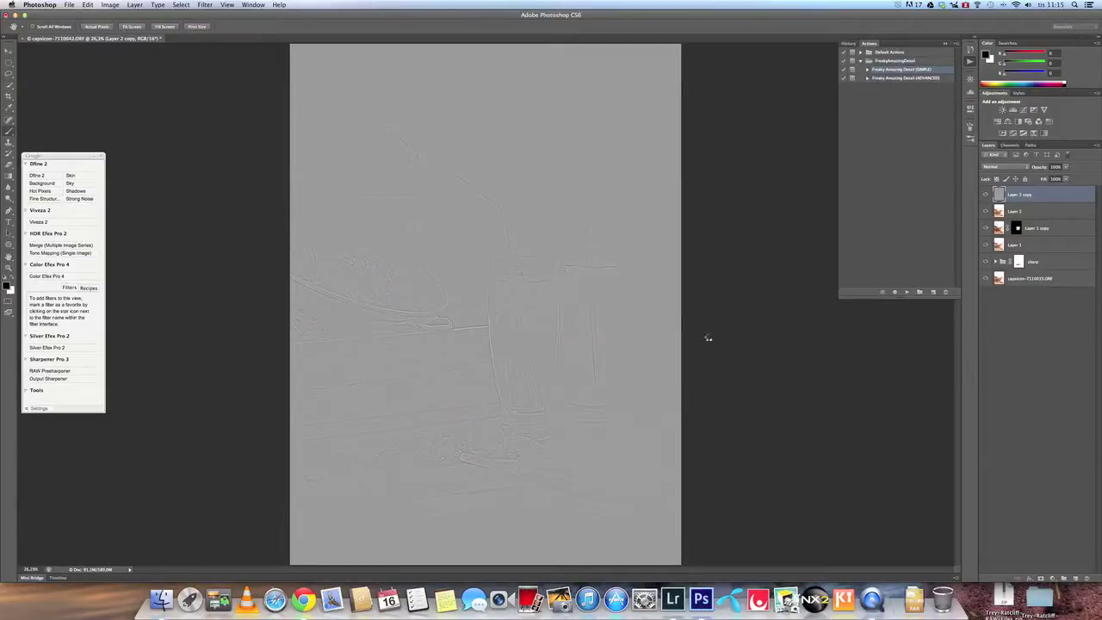
Step: Set the Layer 2 copy blend mode to Overlay
key("b")
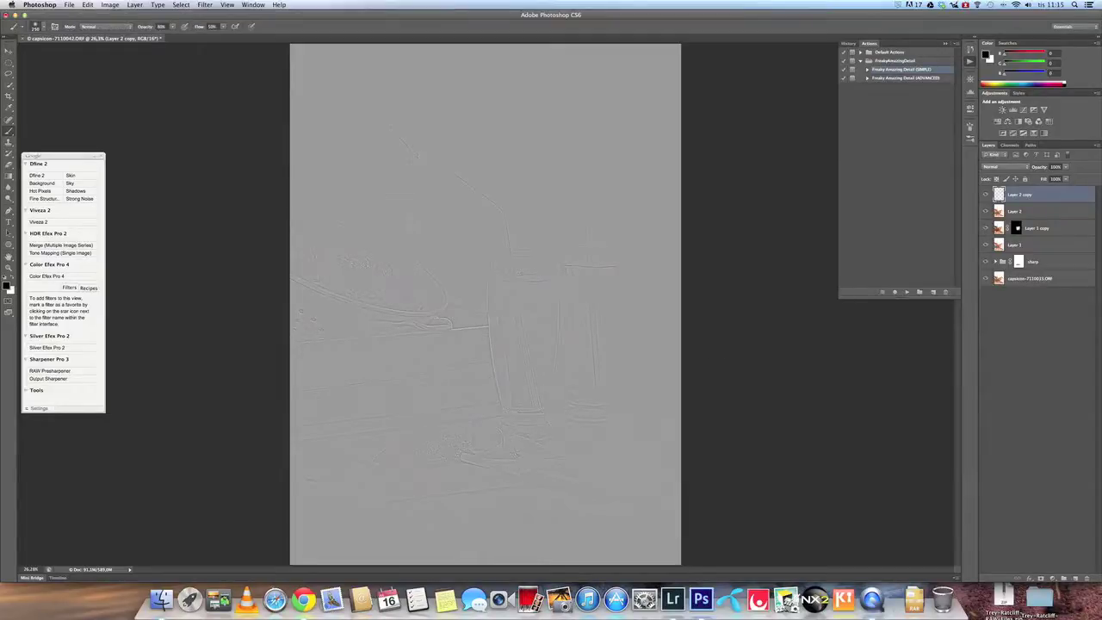
left_click(1028, 166)
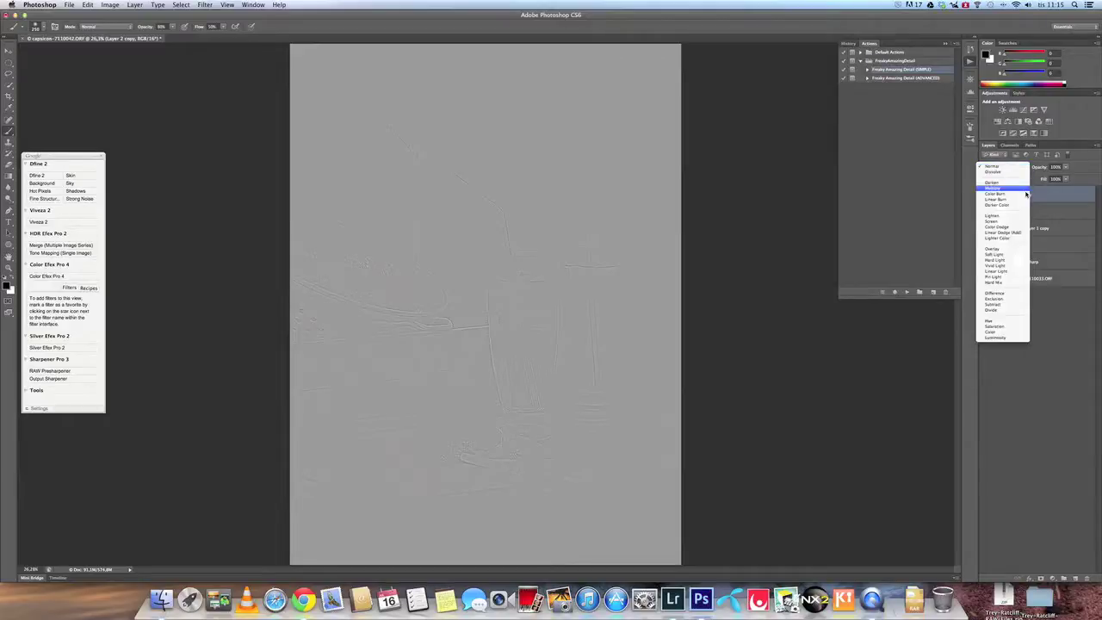
left_click(1009, 249)
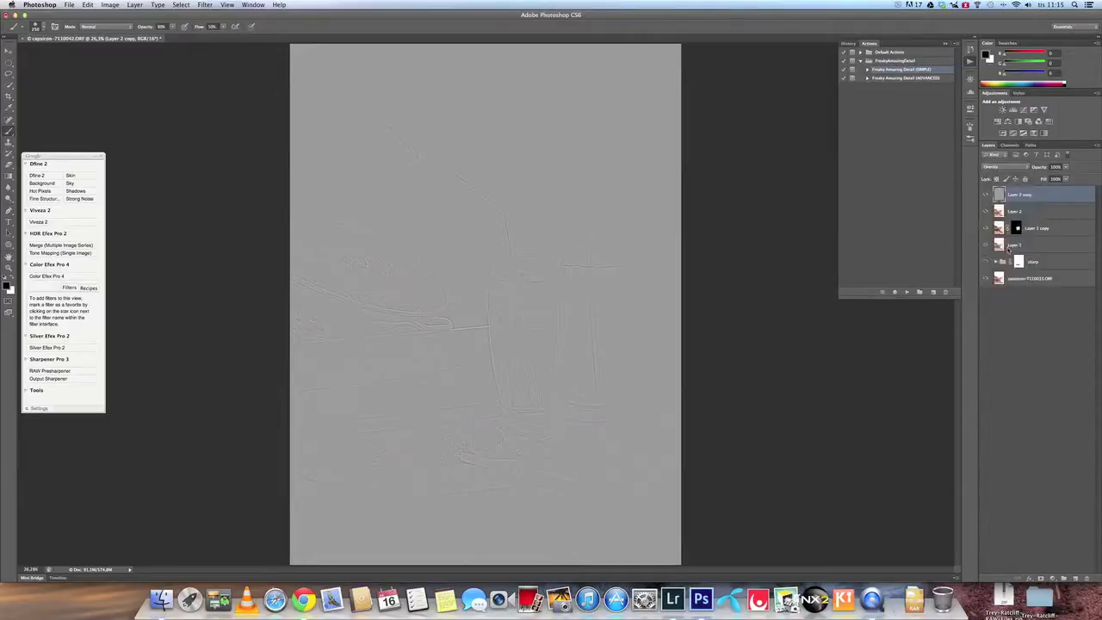
Step: Compare the sharpening at 100% by toggling Layer 2 copy off and on, leaving it visible
left_click(986, 196)
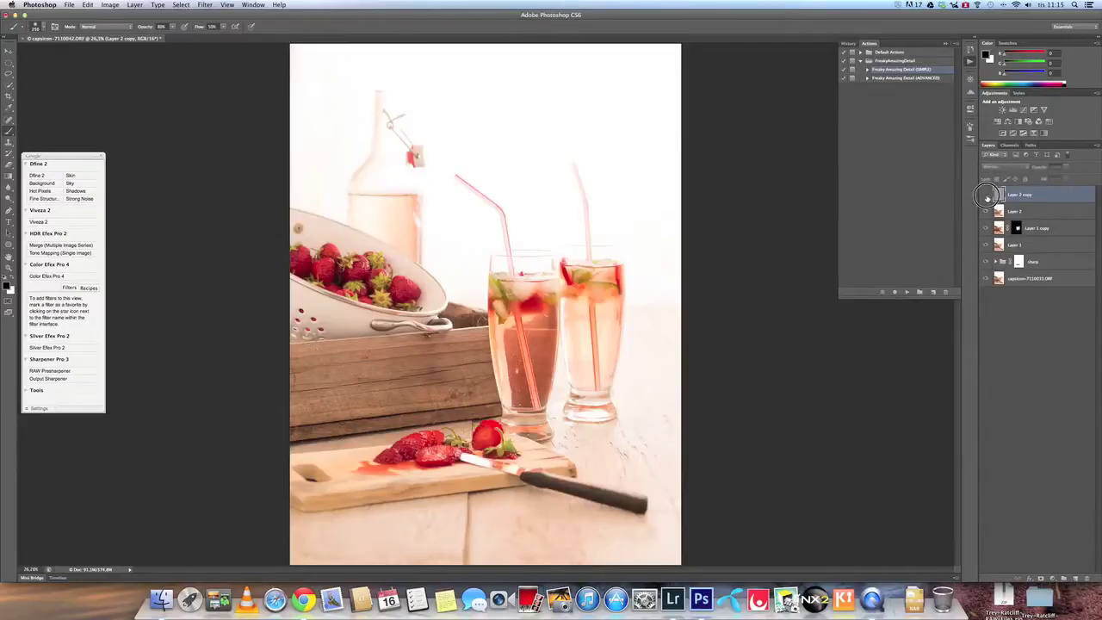
left_click(987, 196)
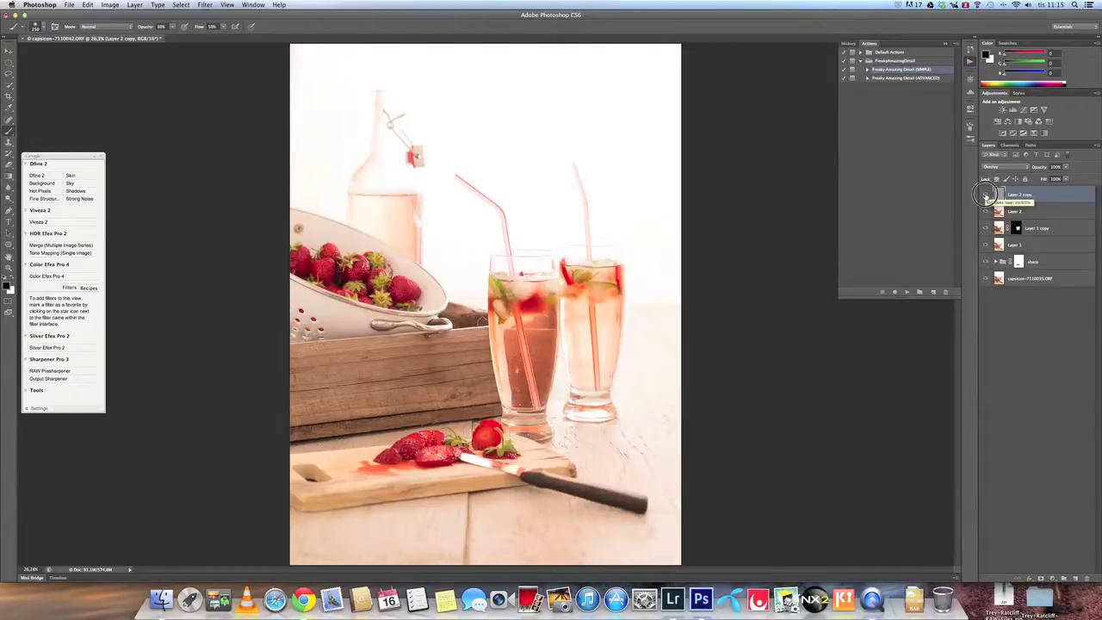
left_click(986, 196)
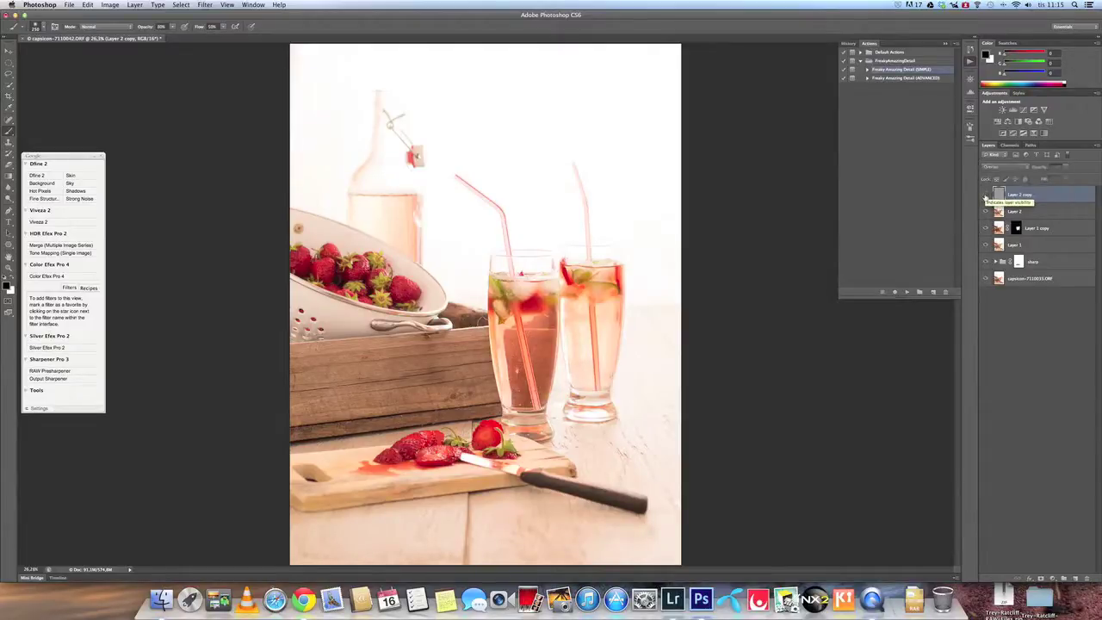
key("super+plus")
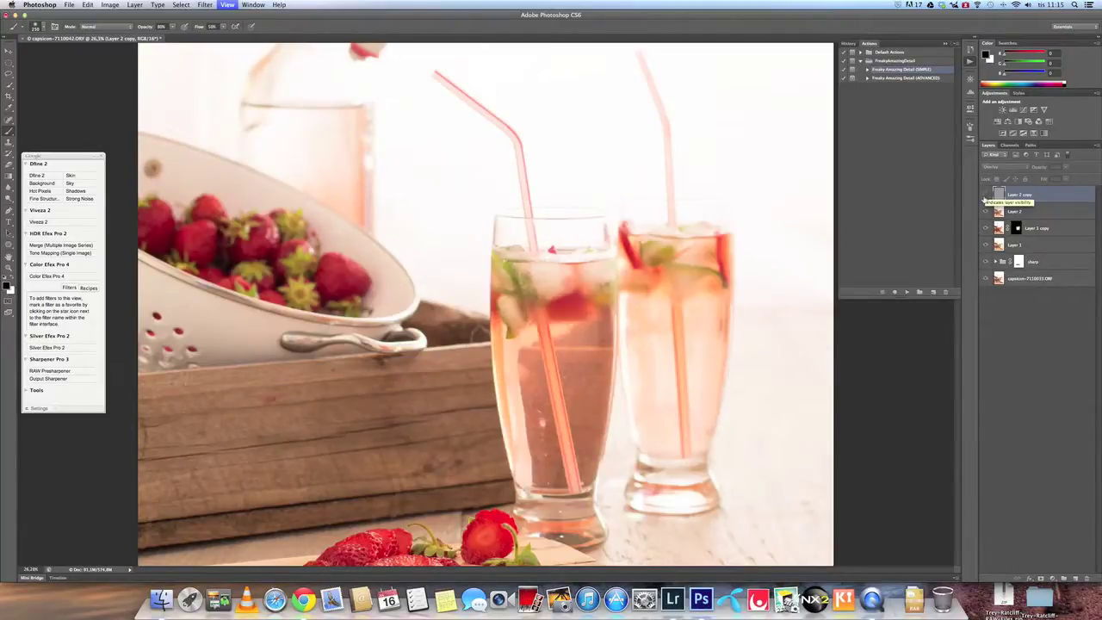
key("super+1")
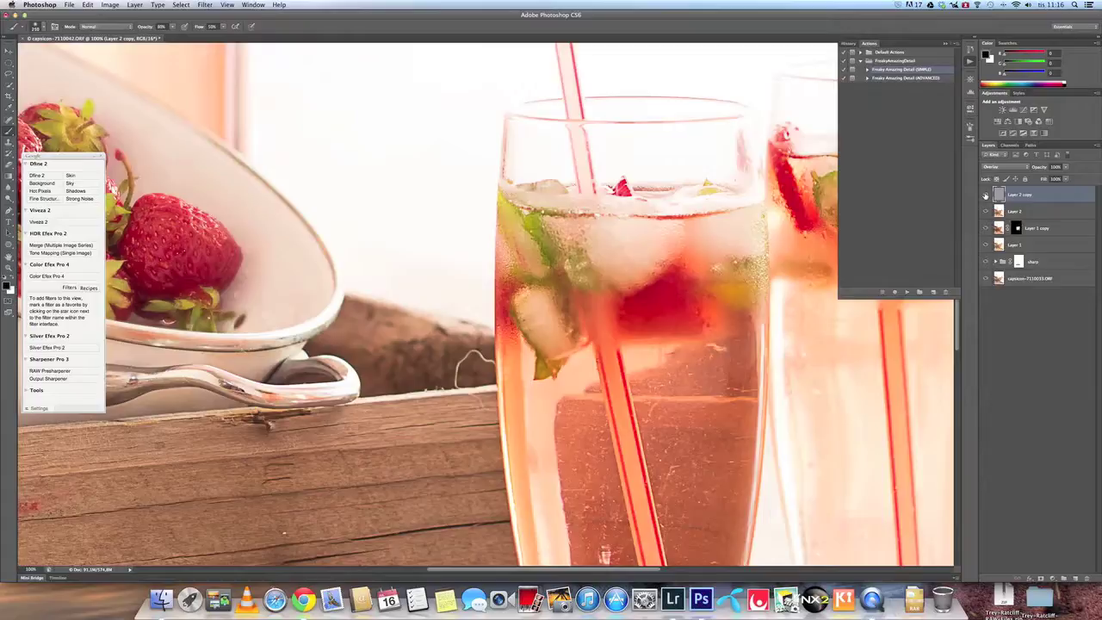
left_click(986, 196)
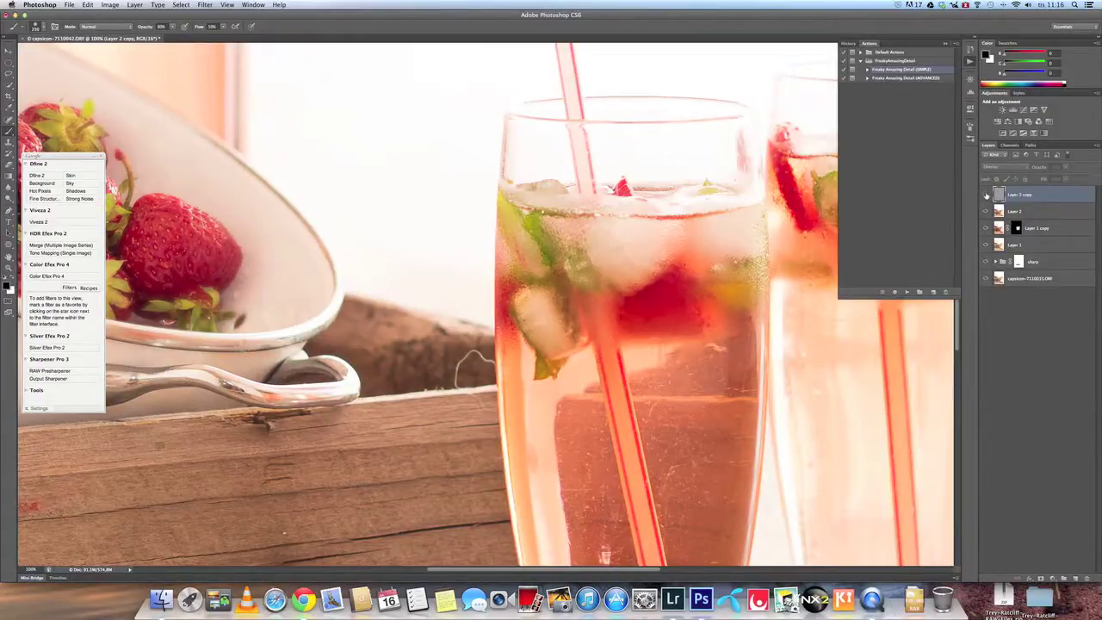
left_click(986, 195)
left_click(986, 245)
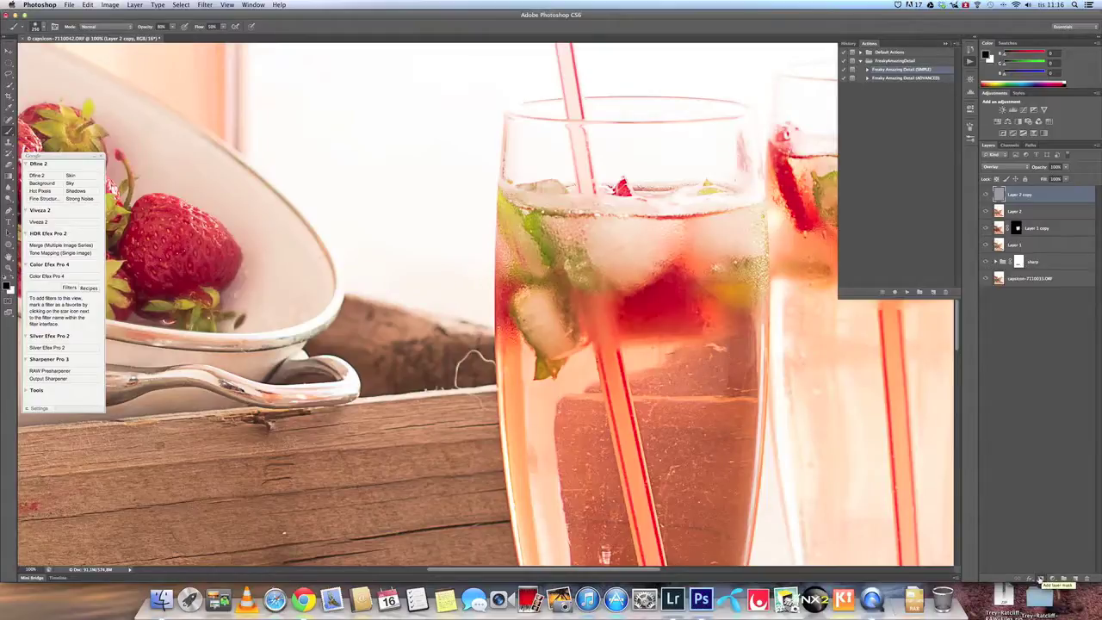
Step: Add a black layer mask to Layer 2 copy, hiding all the sharpening
left_click(1039, 580)
left_click(1040, 580)
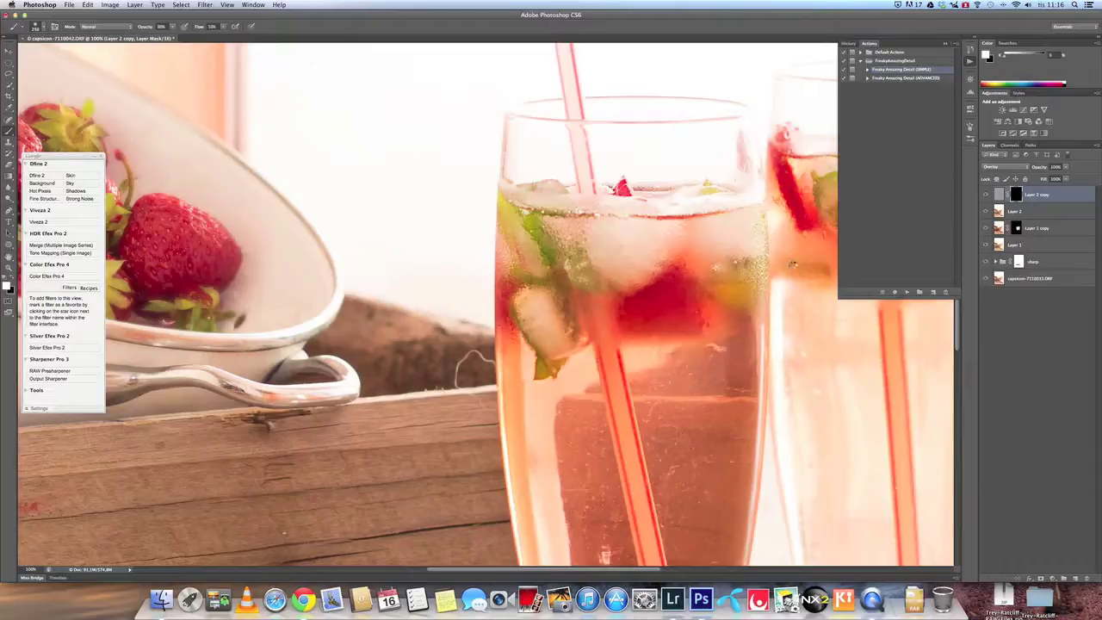
scroll(645, 288, "right", 3)
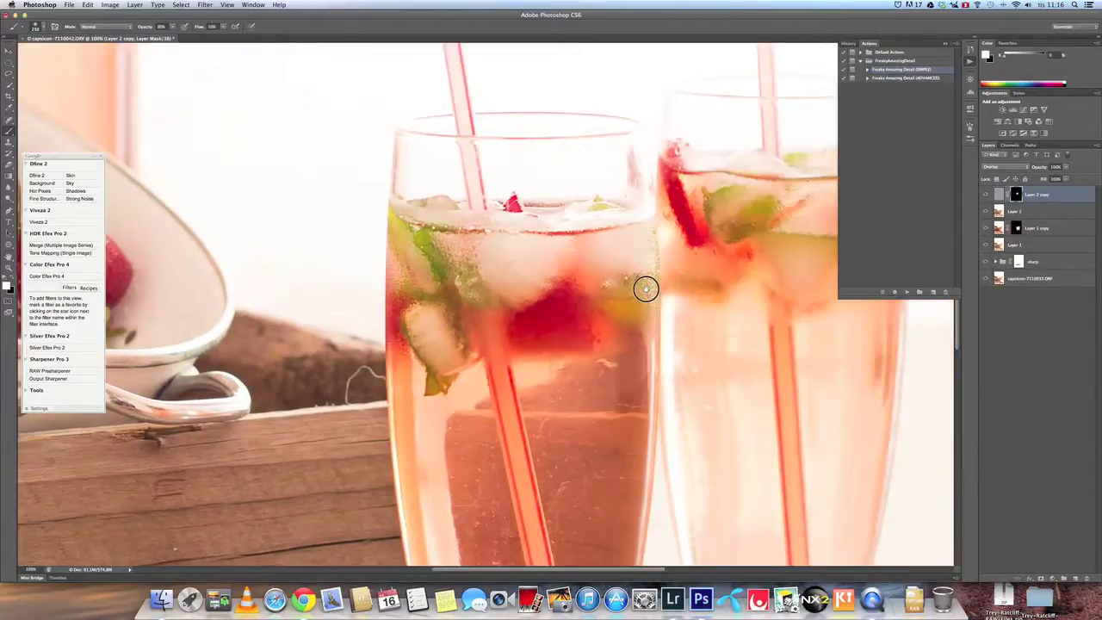
scroll(646, 289, "right", 3)
scroll(628, 258, "left", 1)
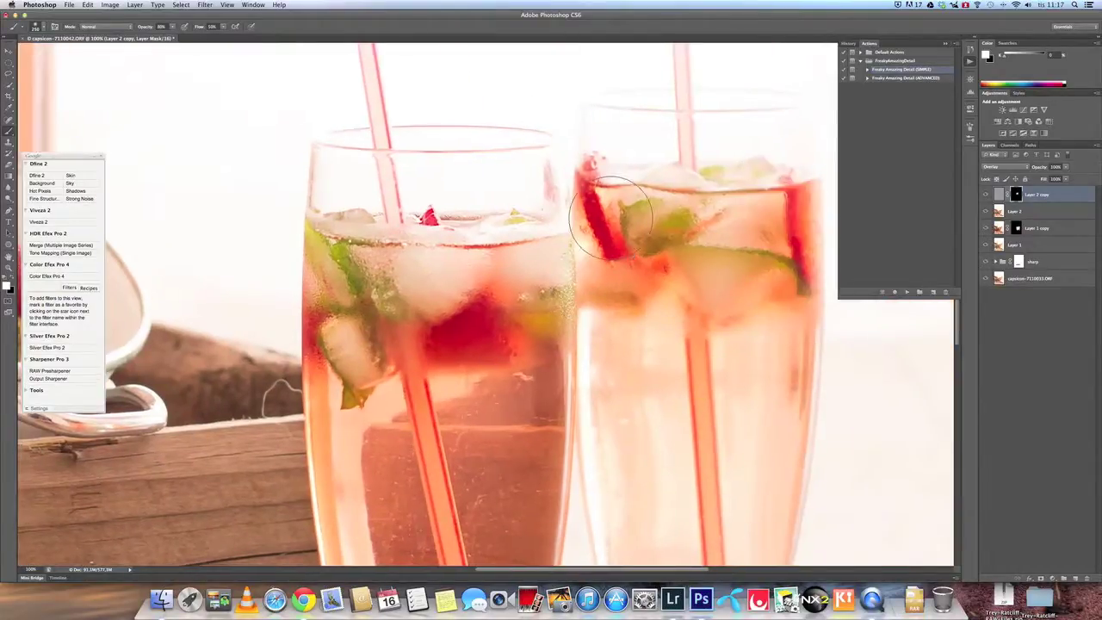
Step: With a smaller brush, paint sharpening back onto the rear strawberry slices and standing strawberry
key("bracketleft")
key("bracketleft")
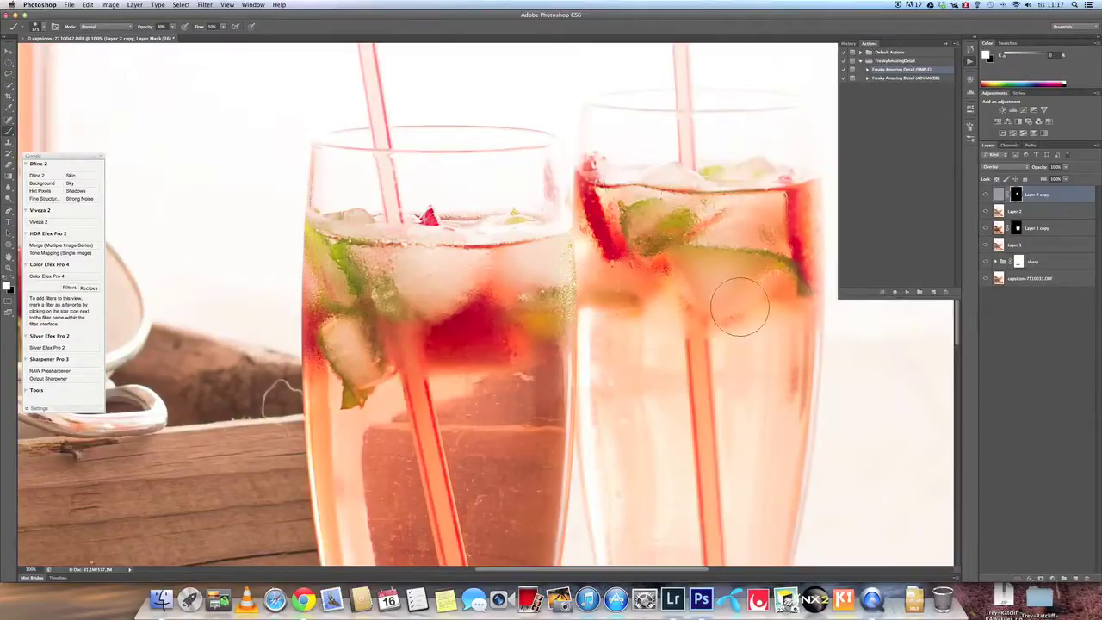
scroll(254, 366, "left", 5)
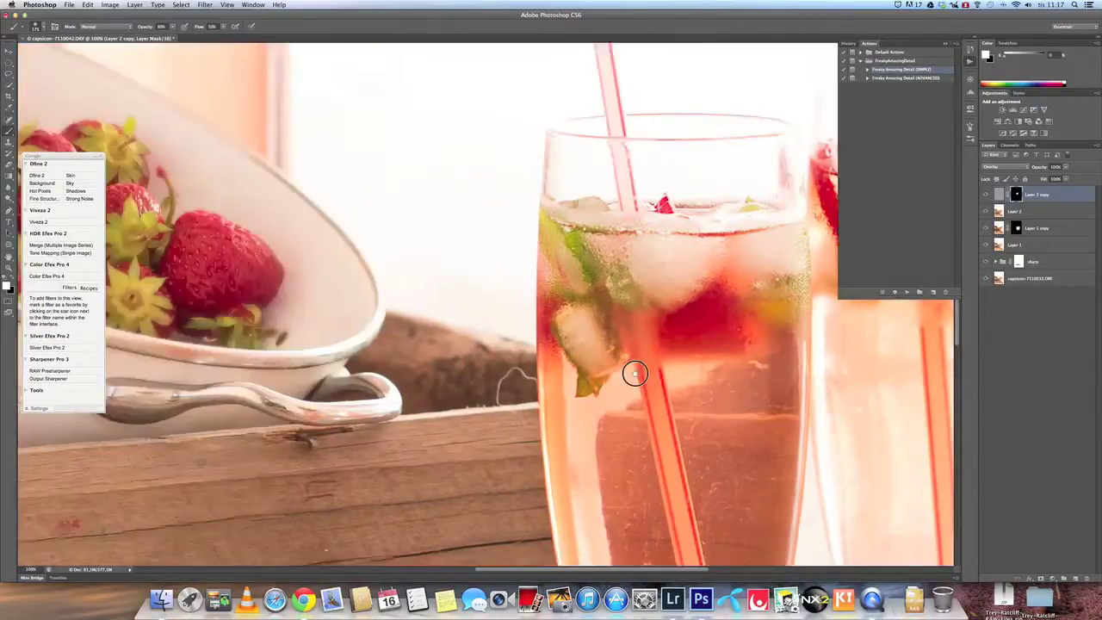
scroll(697, 380, "left", 1)
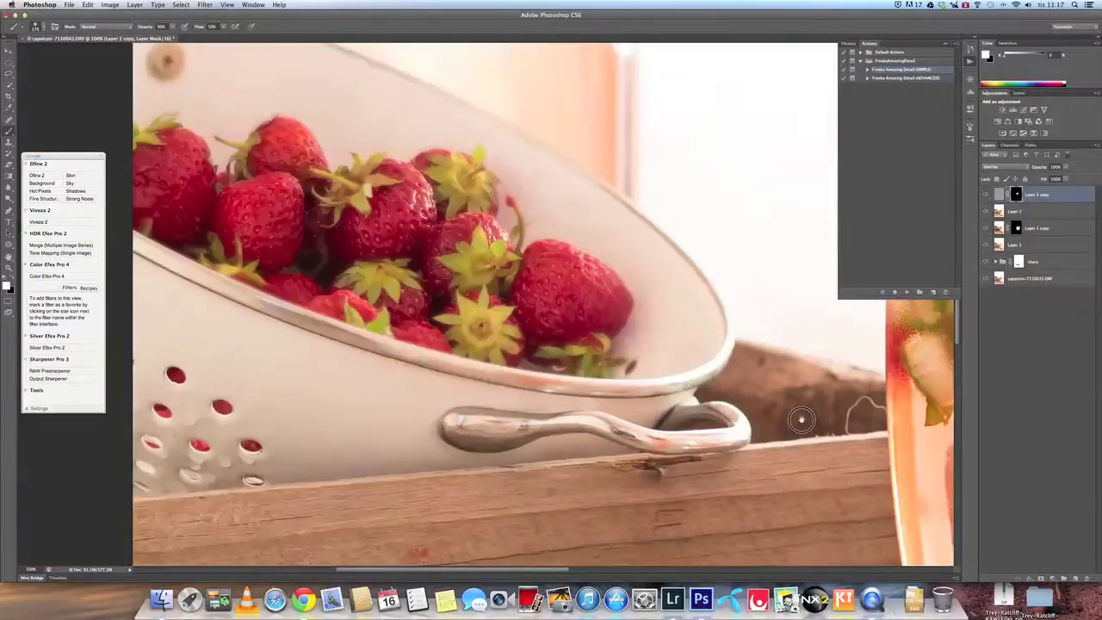
scroll(800, 419, "up", 3)
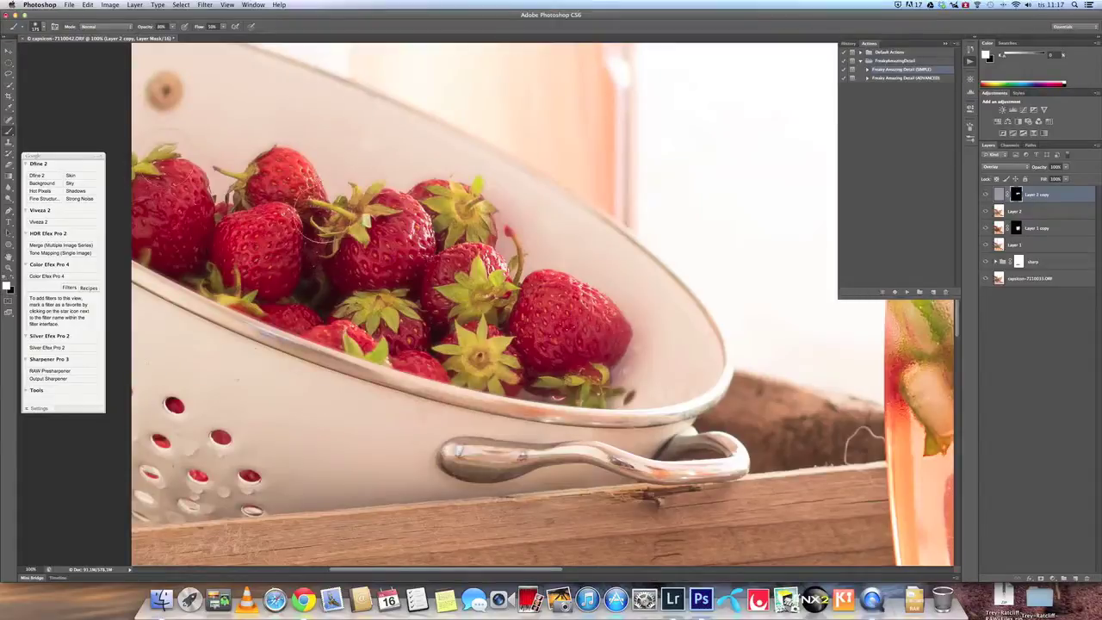
scroll(657, 224, "down", 10)
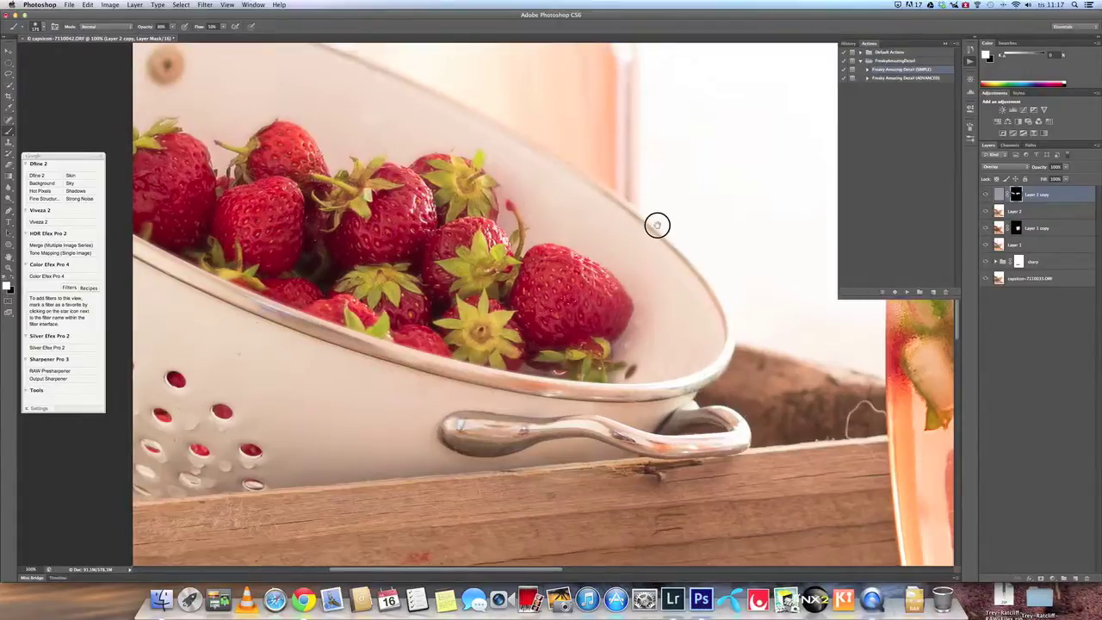
scroll(623, 301, "right", 3)
scroll(628, 312, "down", 4)
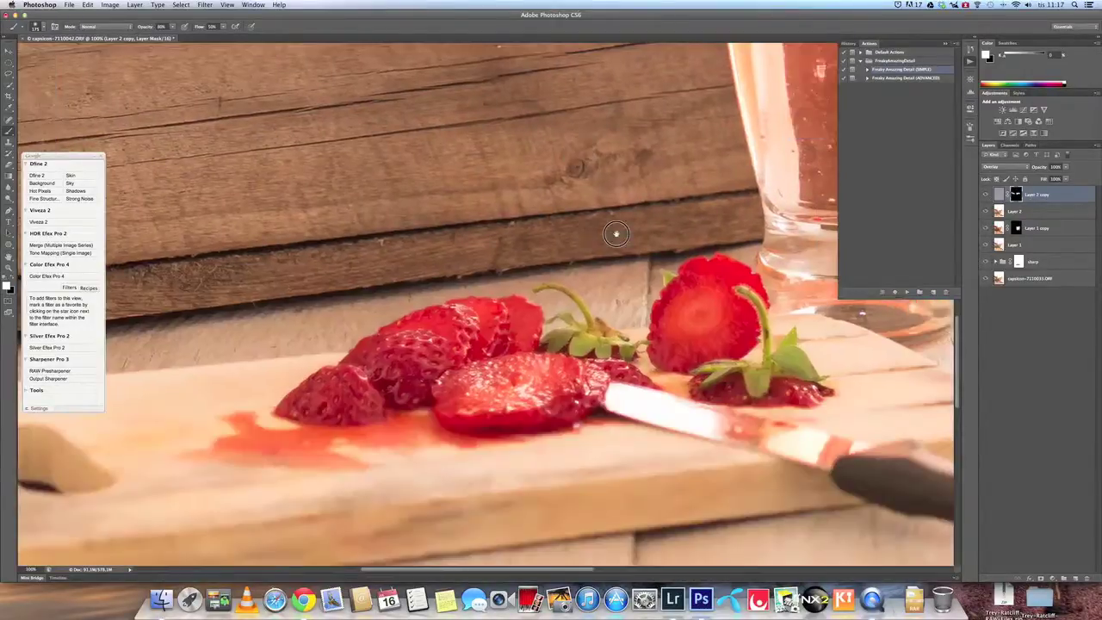
scroll(616, 233, "down", 4)
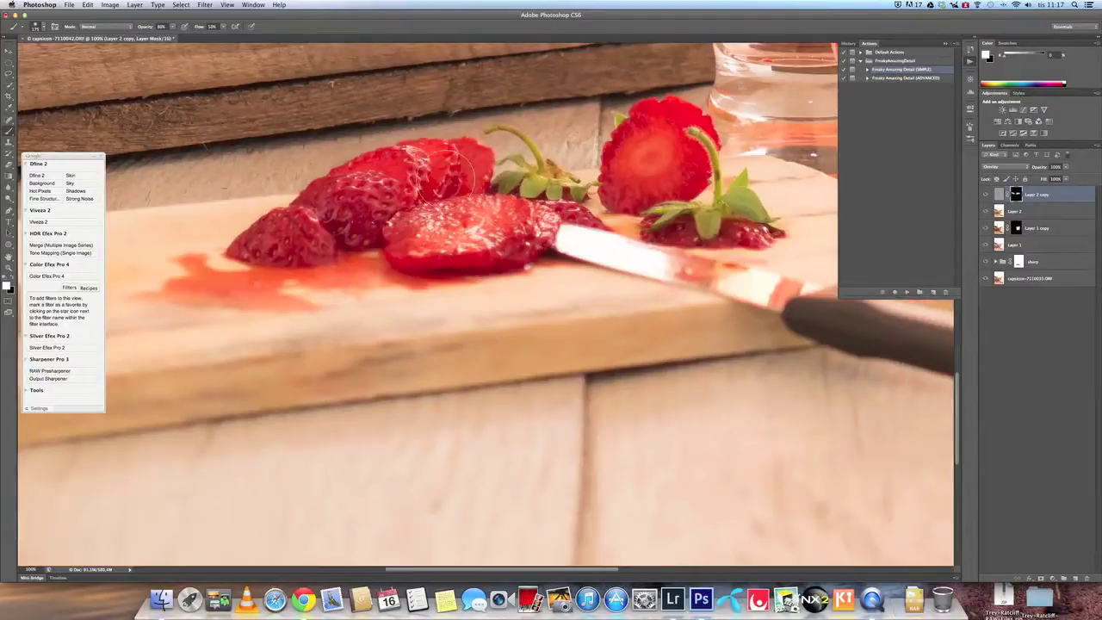
mouse_move(446, 168)
left_mouse_down()
mouse_move(355, 198)
mouse_move(393, 206)
mouse_move(430, 186)
mouse_move(297, 226)
mouse_move(470, 247)
mouse_move(503, 183)
left_mouse_up()
mouse_move(603, 176)
left_mouse_down()
mouse_move(646, 145)
mouse_move(693, 150)
mouse_move(689, 165)
mouse_move(732, 224)
mouse_move(663, 225)
mouse_move(682, 168)
mouse_move(627, 128)
mouse_move(652, 148)
left_mouse_up()
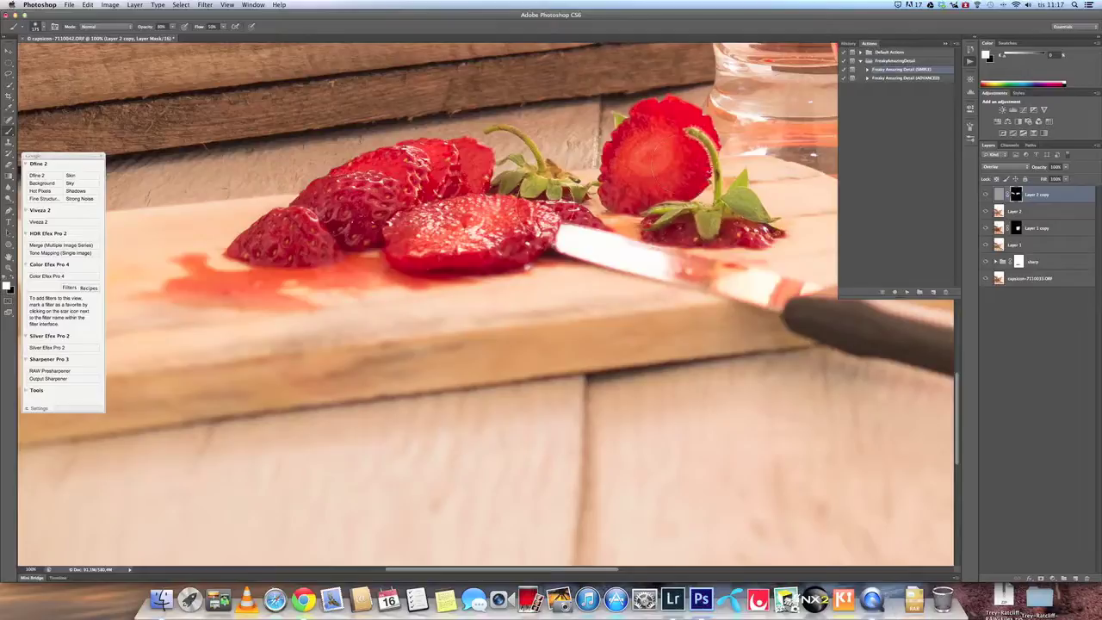
key("super+0")
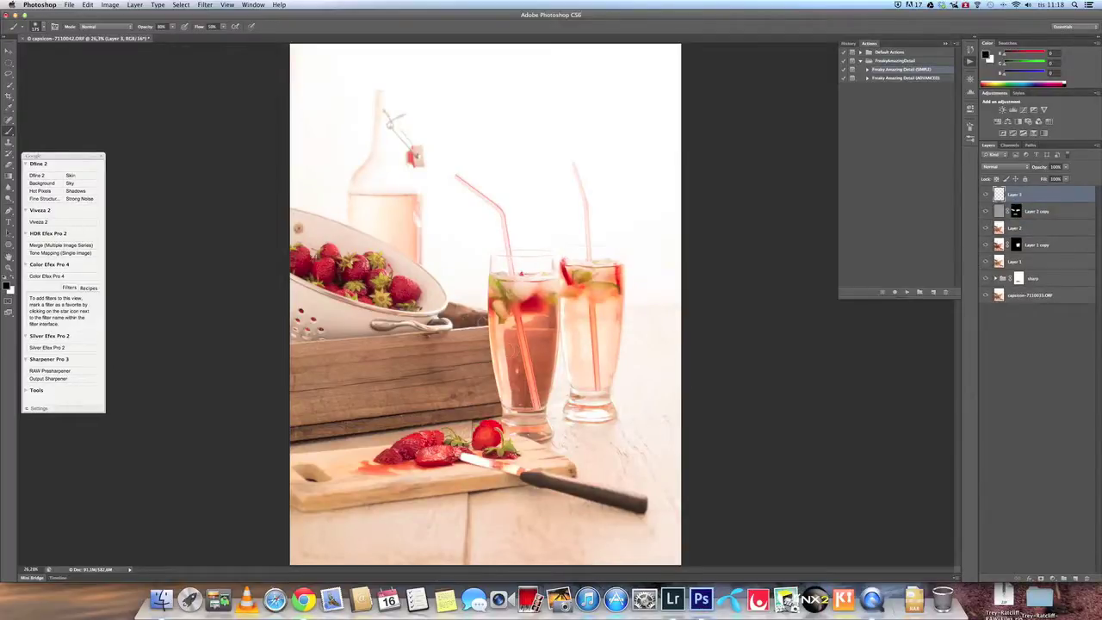
Step: View the strawberry drink photo at 100% actual pixels around the glasses
key("super+0")
key("super+1")
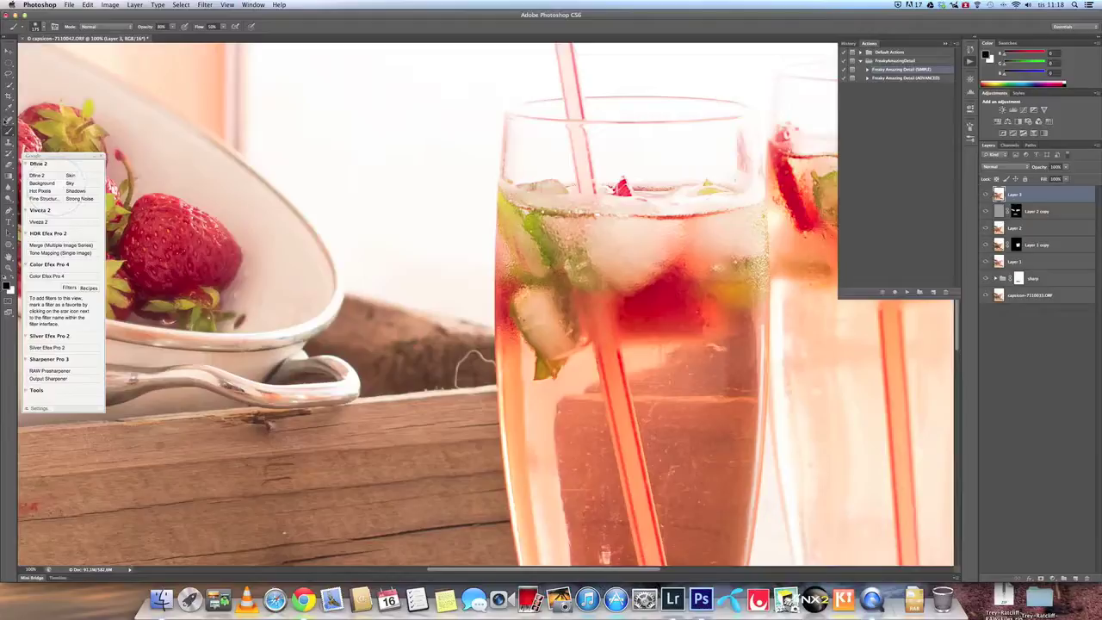
Step: Spot-heal the hair strand and leftover specks along the wooden box edge
left_click(9, 122)
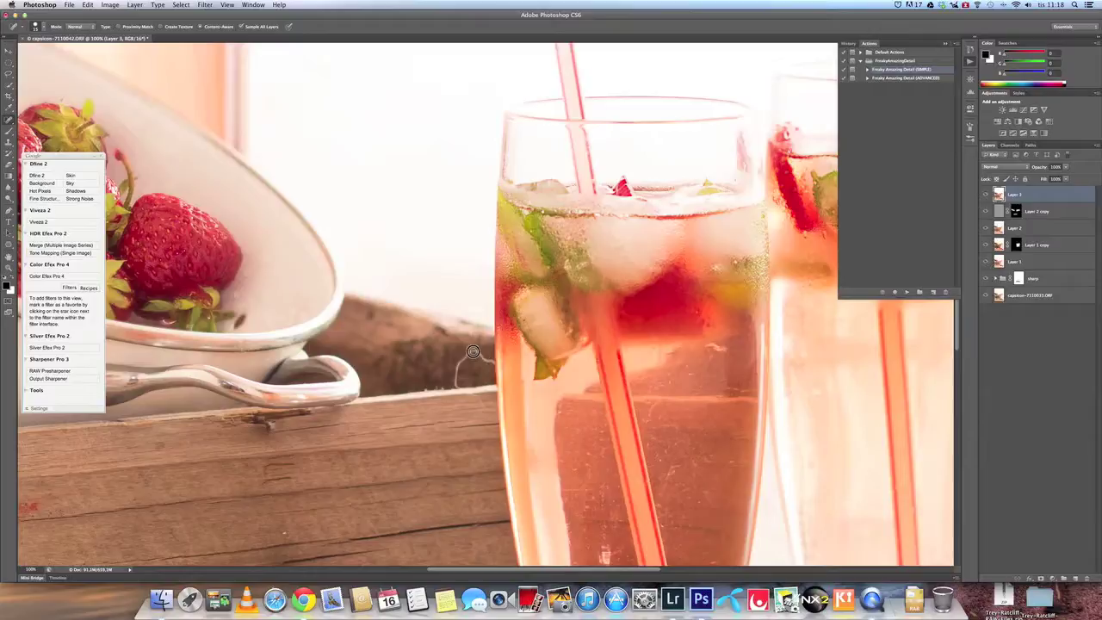
mouse_move(459, 364)
left_mouse_down()
mouse_move(455, 386)
mouse_move(497, 412)
left_mouse_up()
left_click_drag(461, 362, 493, 360)
left_click_drag(458, 388, 461, 388)
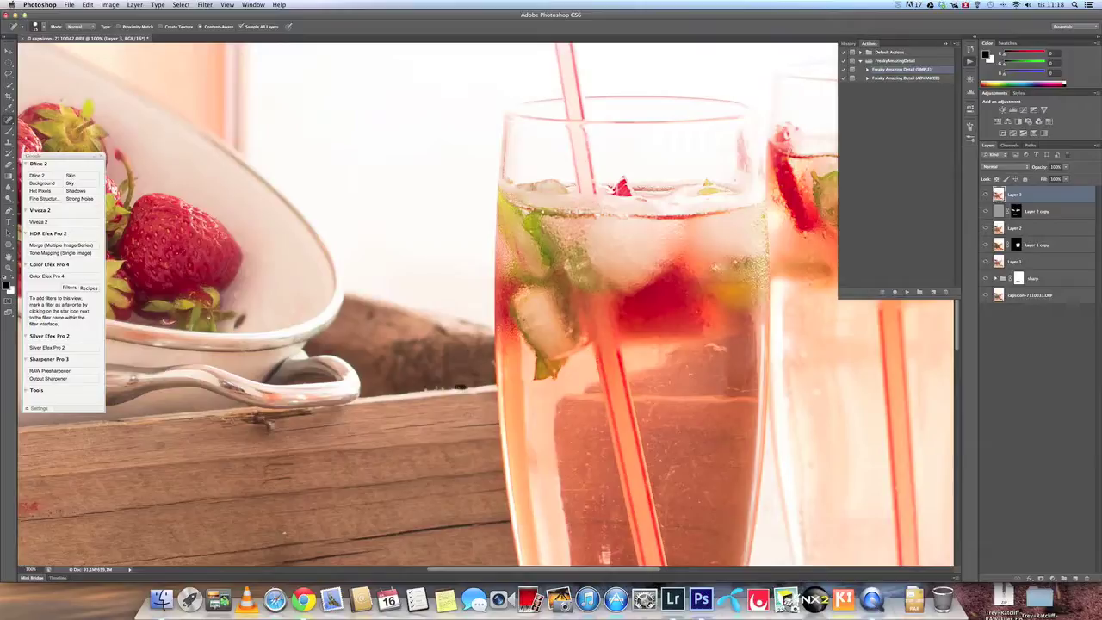
left_click(458, 389)
left_click(474, 394)
key("z")
left_click(509, 364)
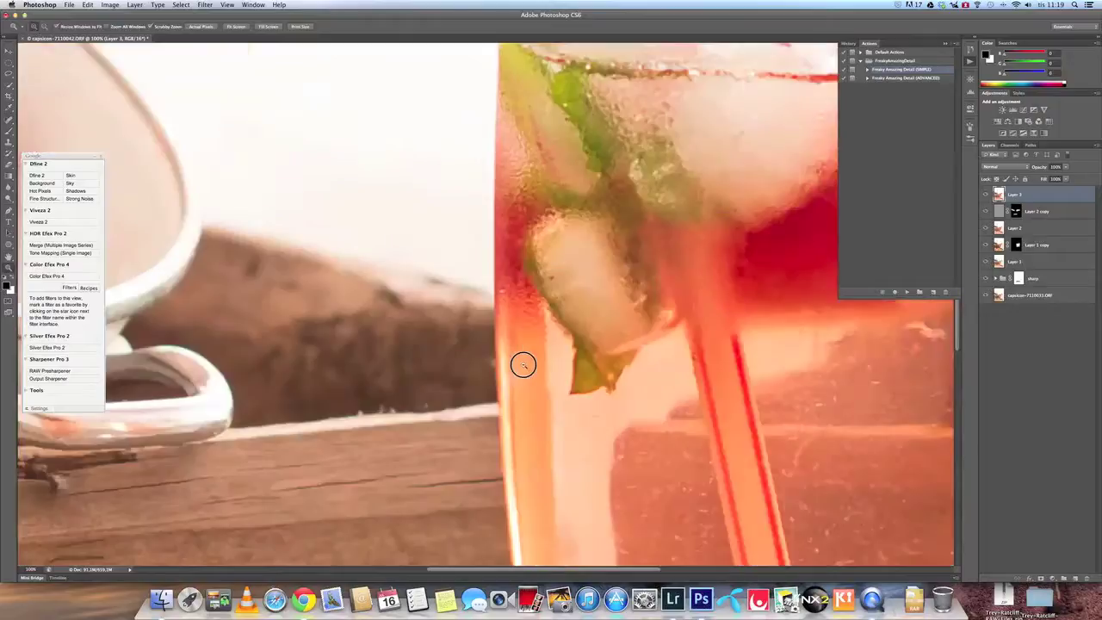
left_click_drag(524, 364, 500, 375)
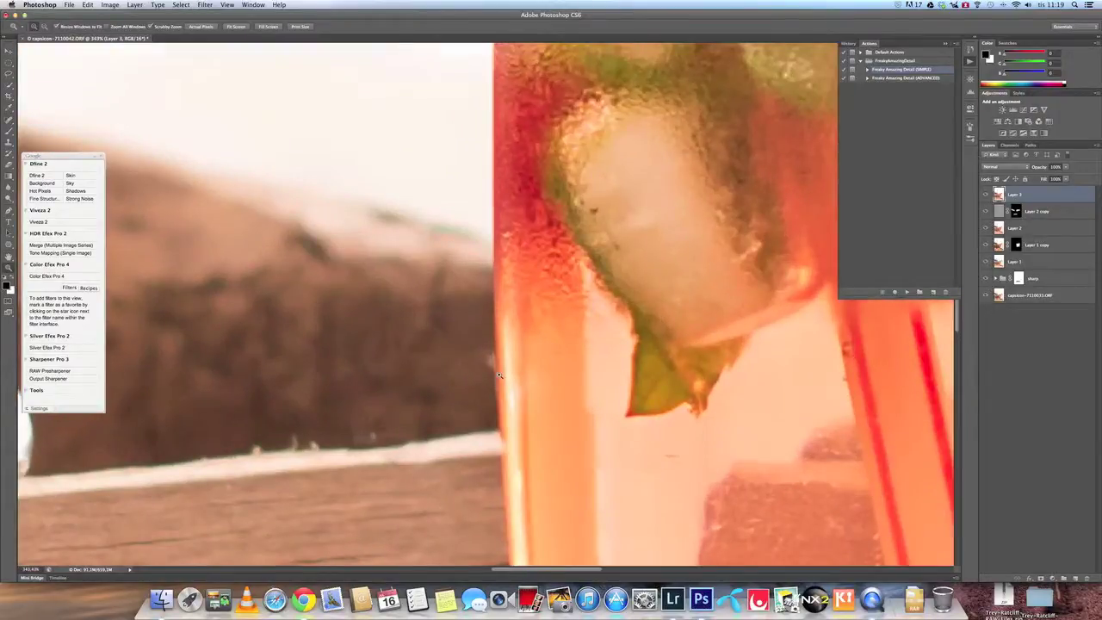
key("j")
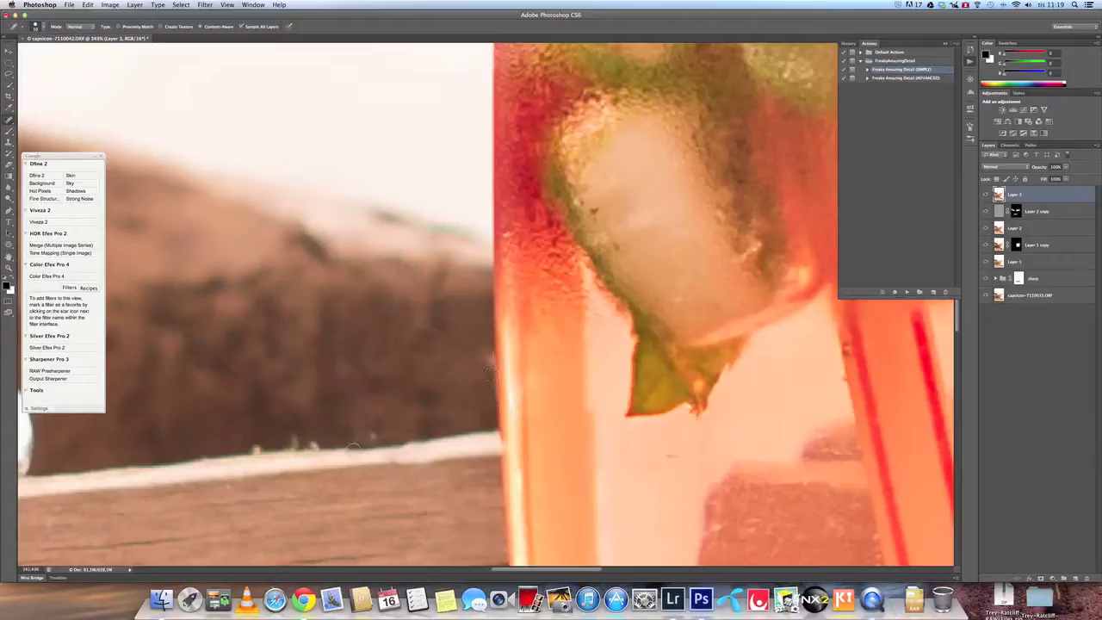
Step: Spot-heal the ledge blemish, then clone clean wood over the remaining spot on the edge
left_click(375, 436)
left_click(10, 153)
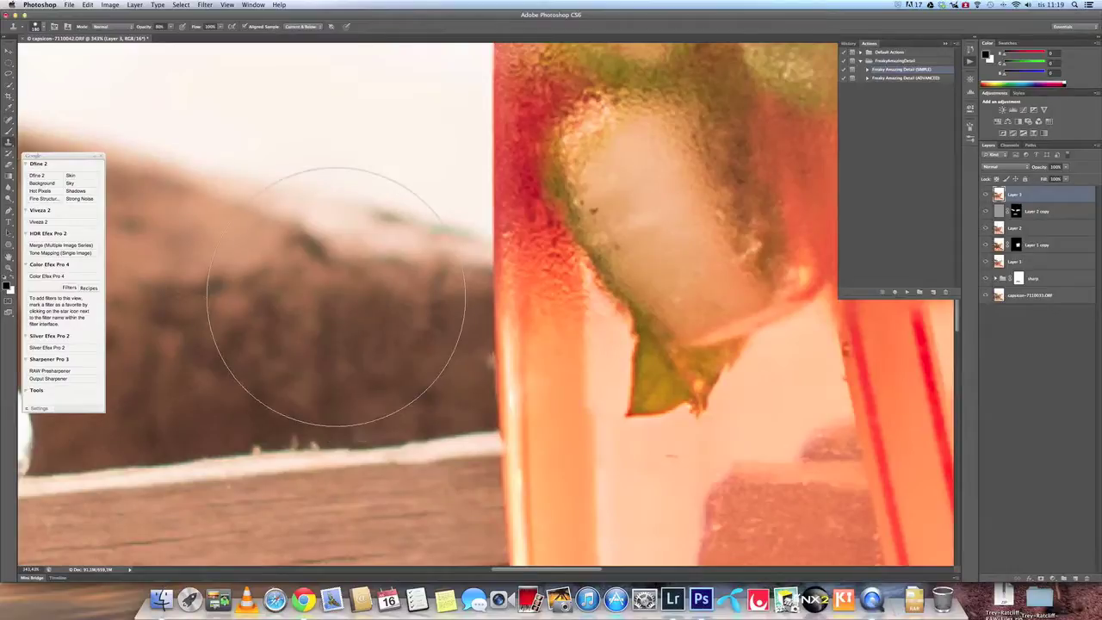
key("bracketleft")
key("bracketleft")
key("bracketleft")
key("bracketleft")
key("bracketleft")
key("bracketleft")
key("bracketleft")
key("bracketleft")
key("bracketleft")
key("bracketright")
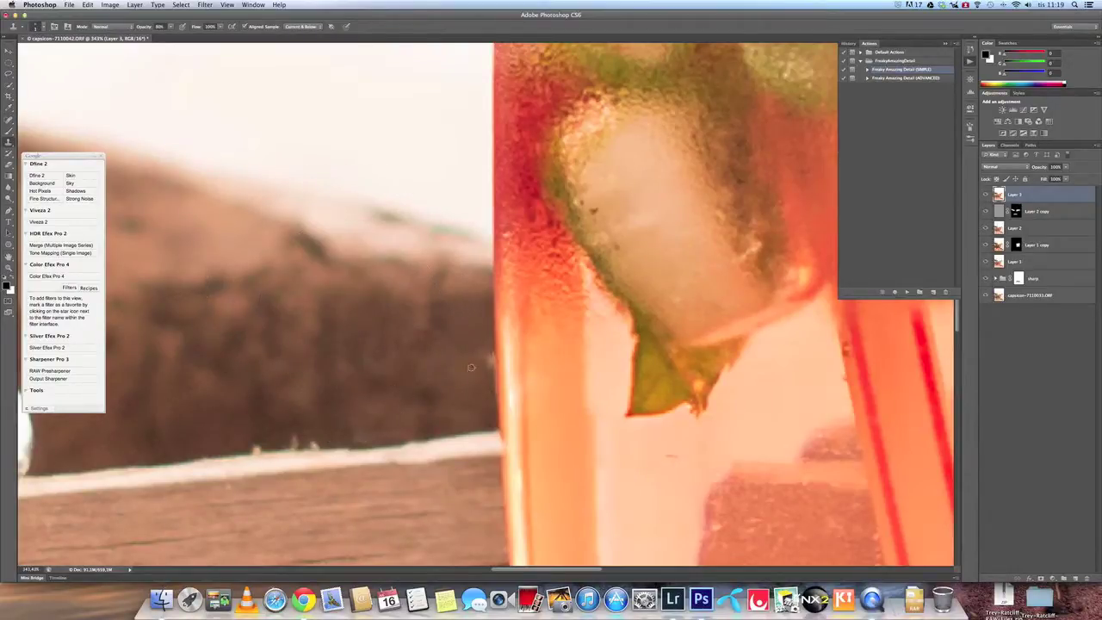
key("bracketleft")
key("bracketright")
left_click(331, 430, "alt")
left_click(252, 449)
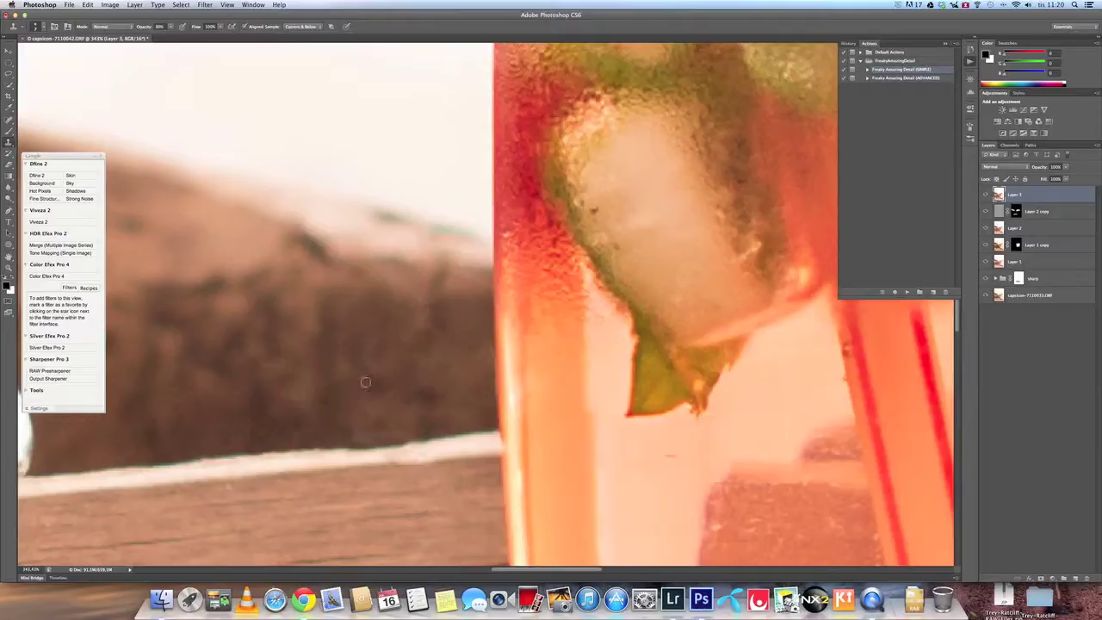
key("super+0")
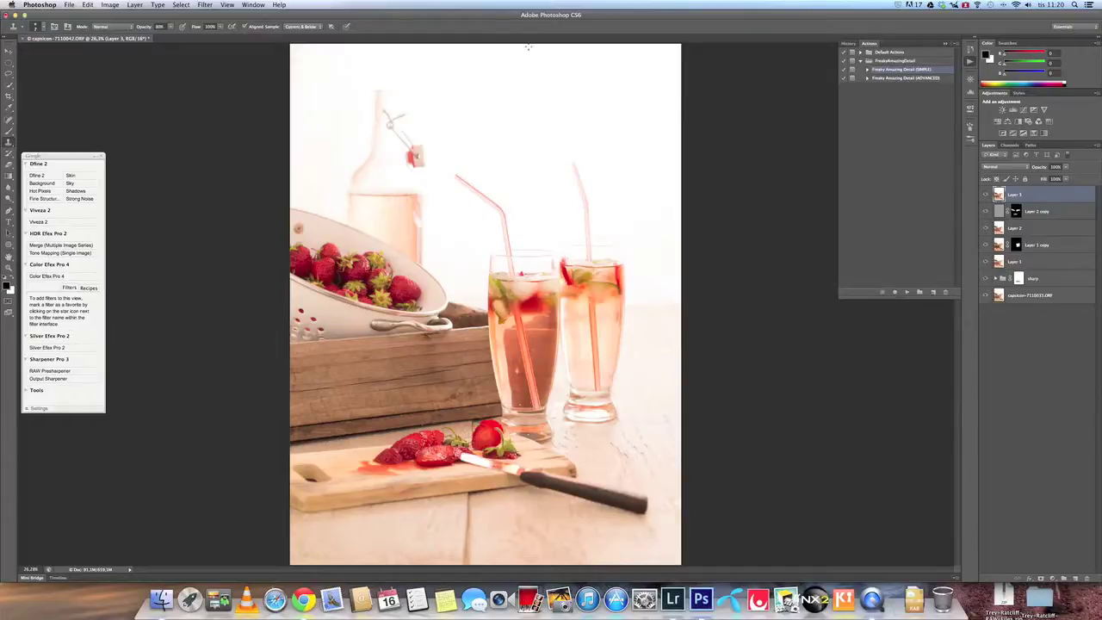
Step: Preview several grunge textures in the textures folder and open the neutral grunge JPEG
left_click(68, 6)
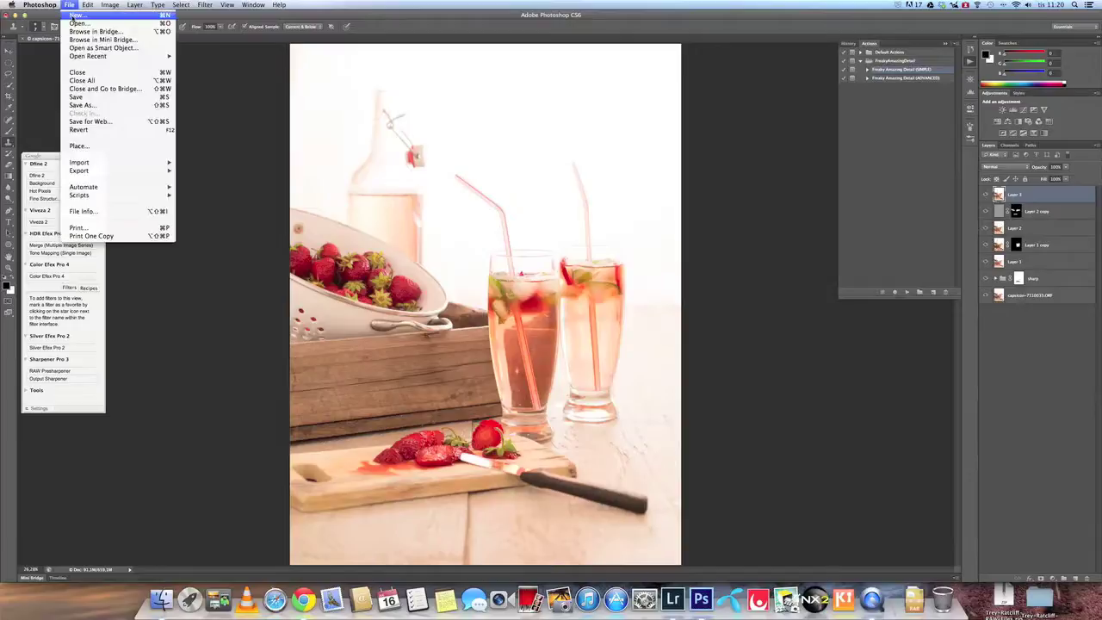
left_click(76, 16)
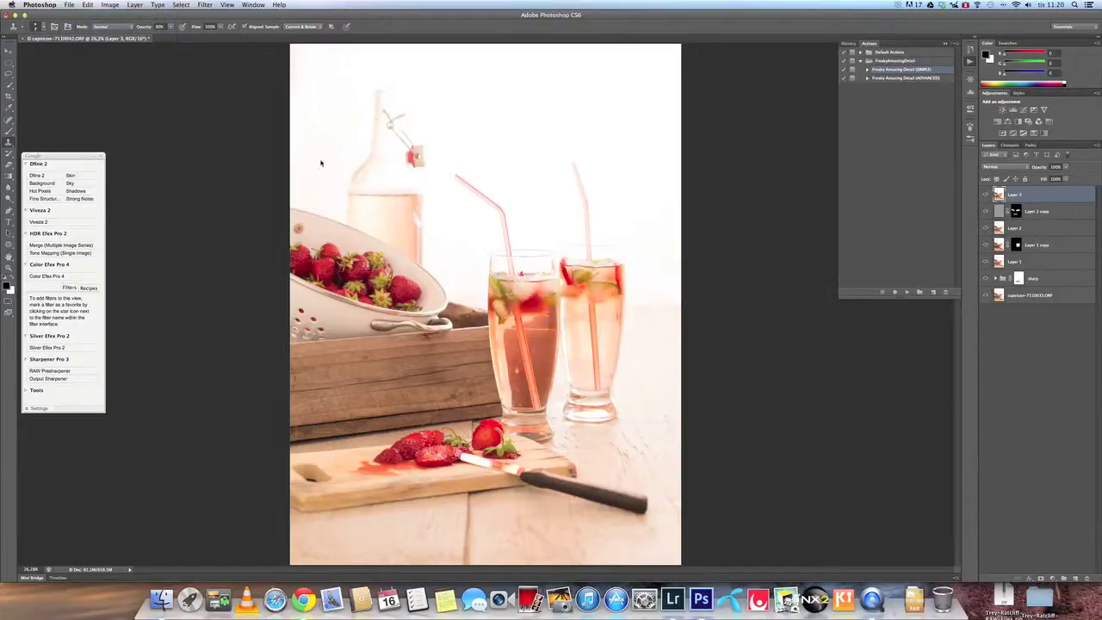
key("super+o")
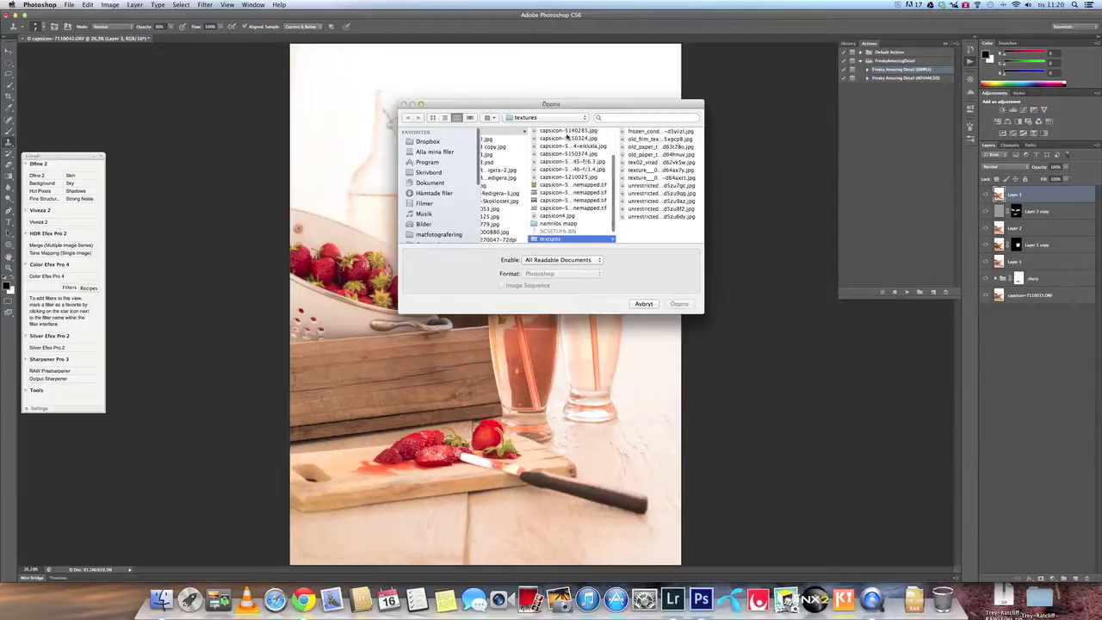
left_click(638, 140)
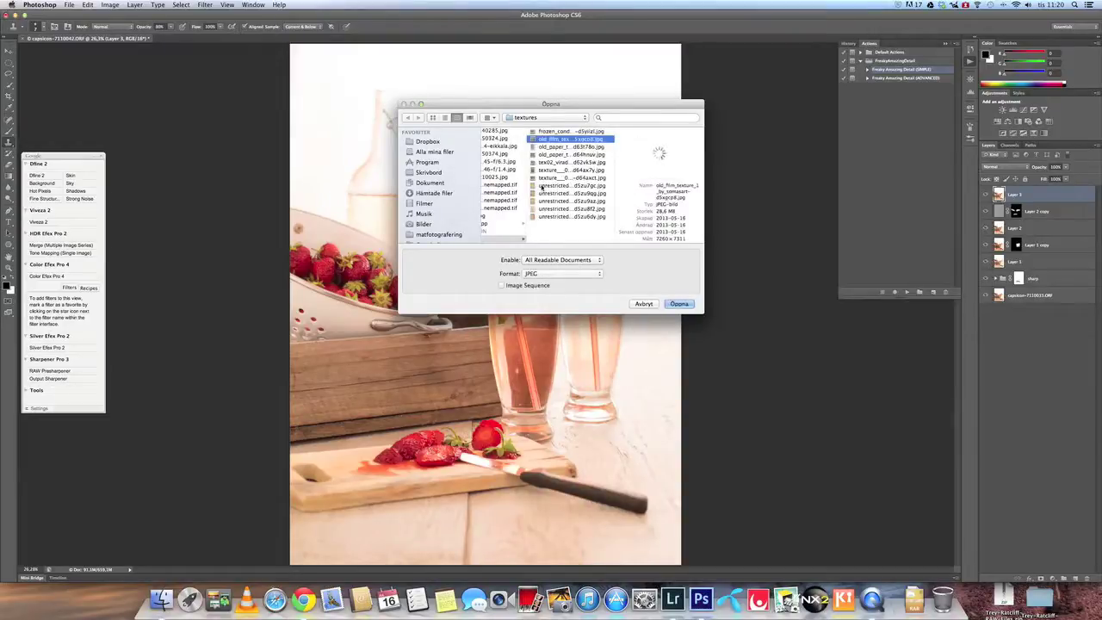
left_click(542, 186)
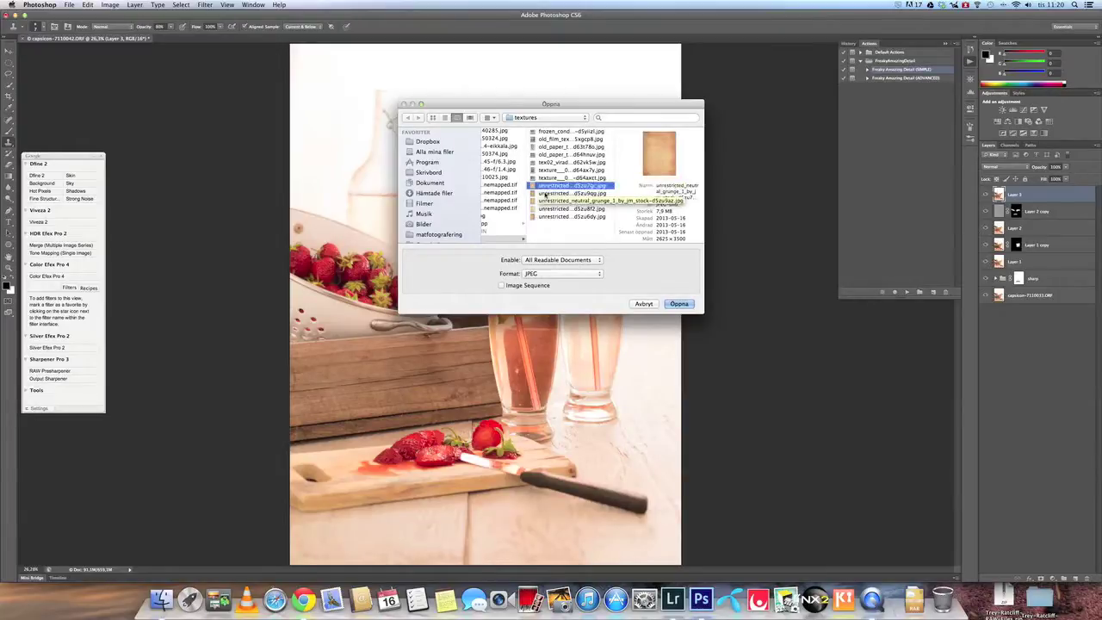
left_click(545, 195)
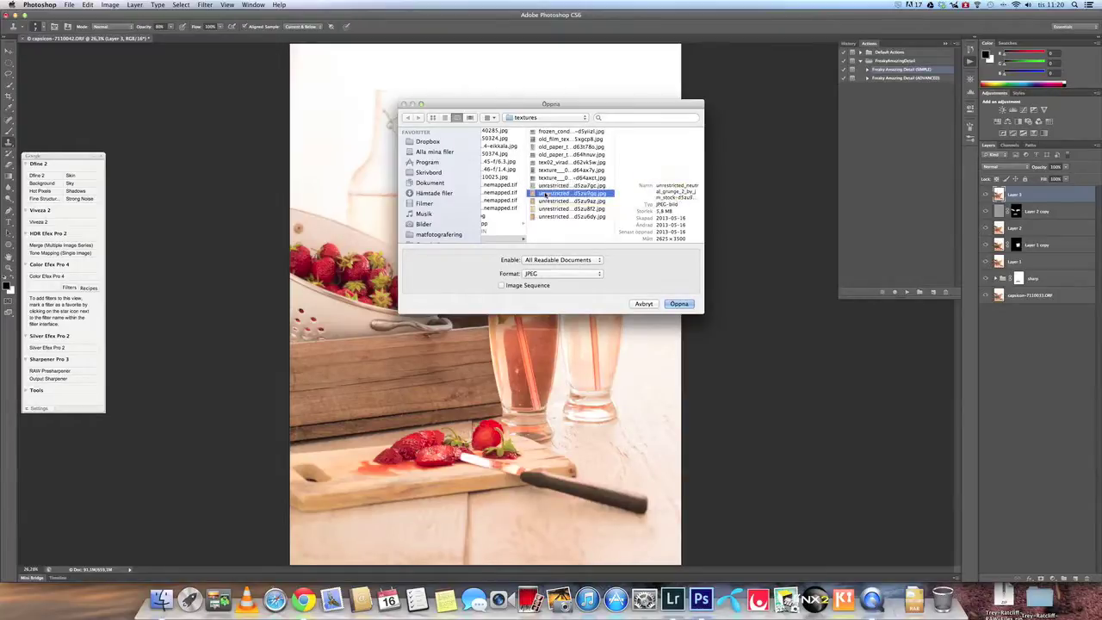
left_click(547, 201)
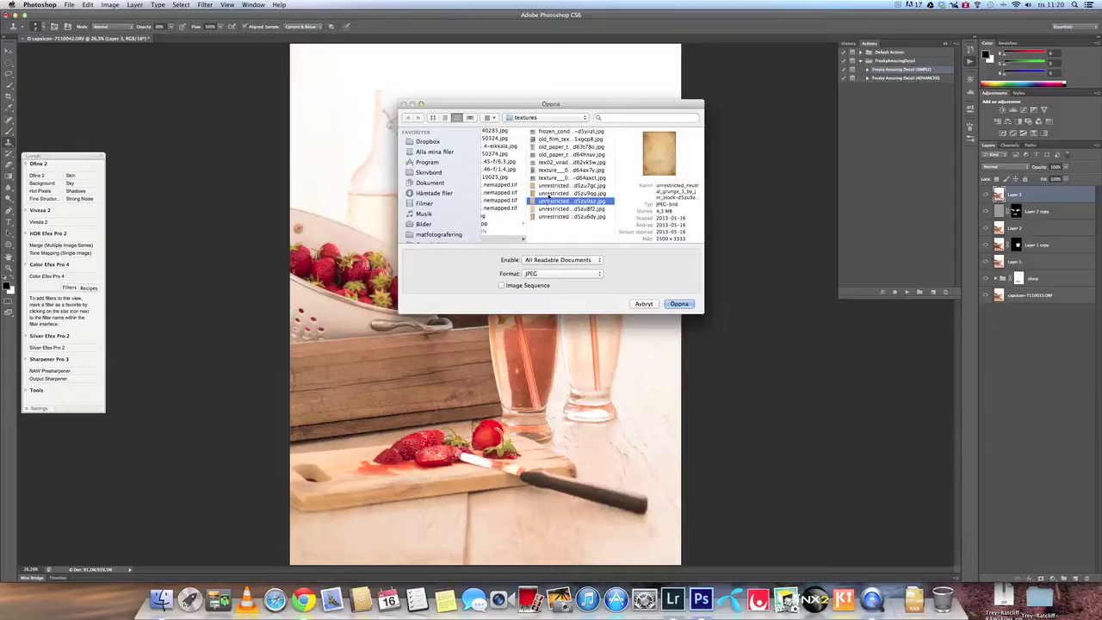
key("Up")
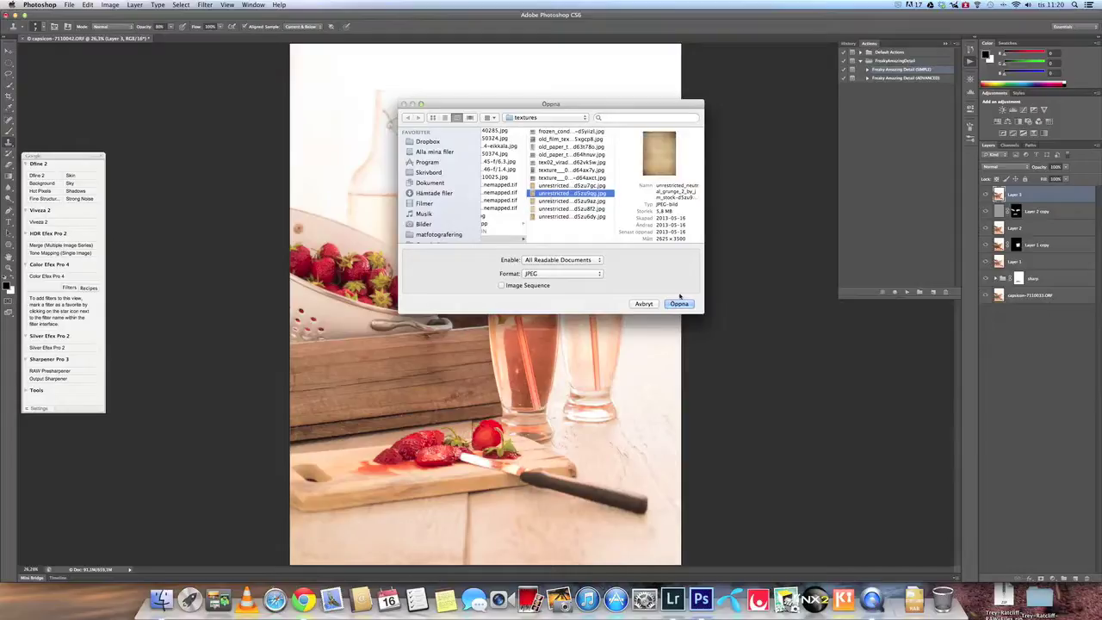
left_click(679, 303)
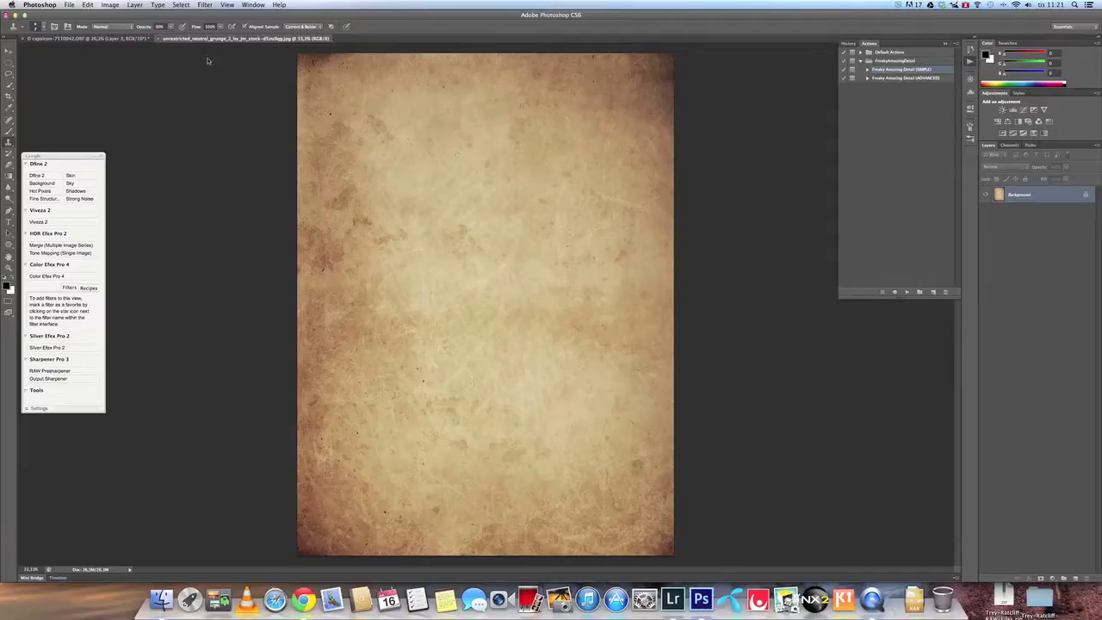
Step: Apply Image > Adjustments > Desaturate to turn the brown grunge texture grey
left_click(110, 4)
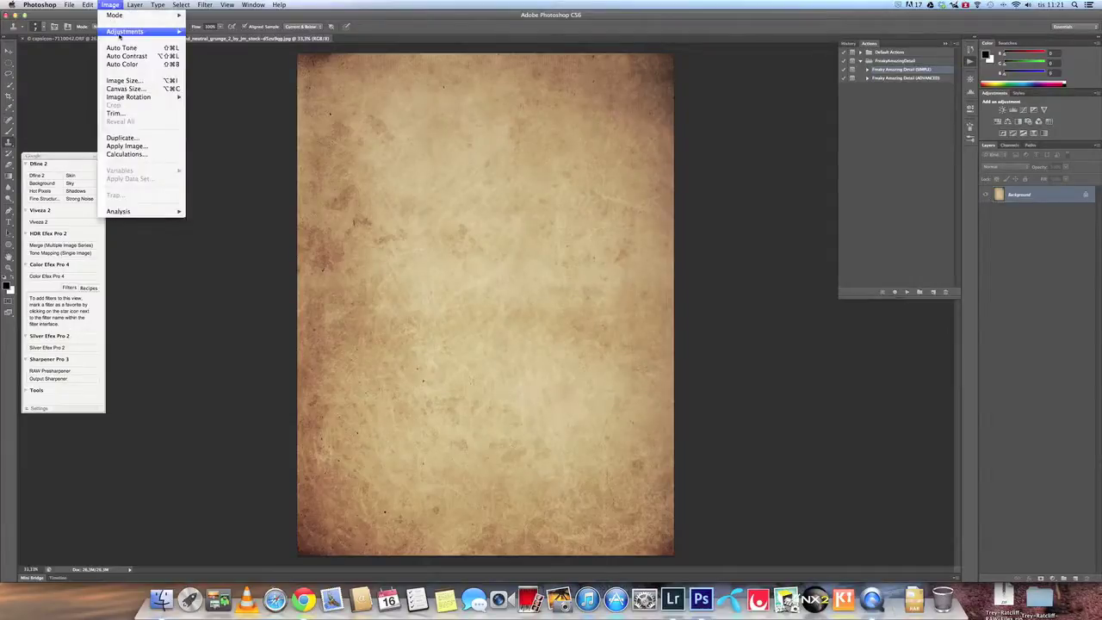
mouse_move(155, 33)
left_click(242, 214)
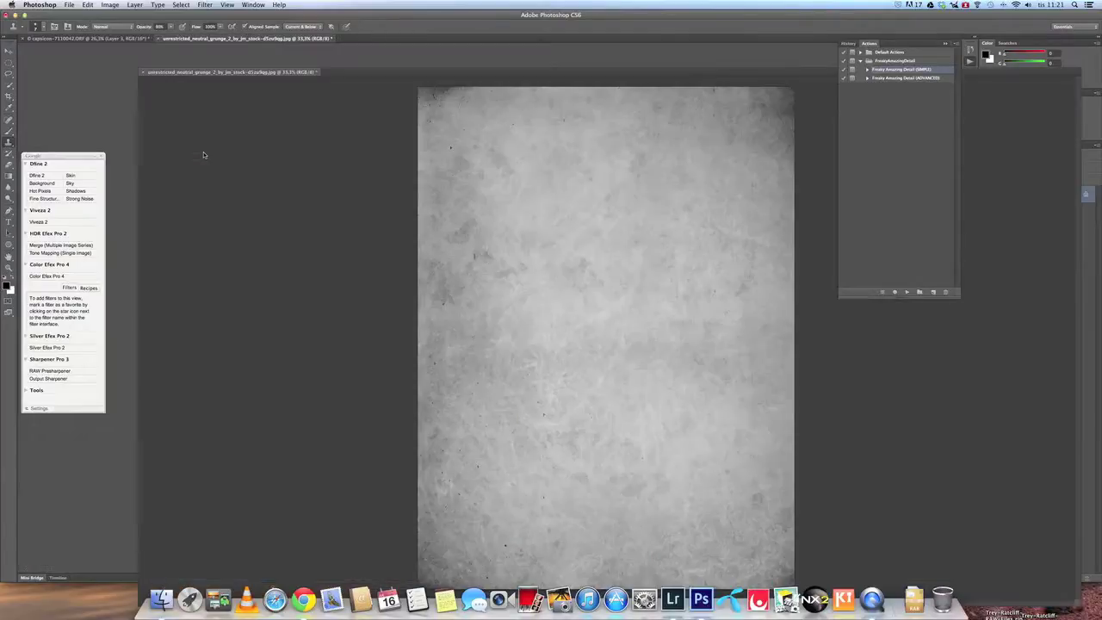
Step: Drag the grey grunge texture into the drink photo as Layer 4, accept the profile conversion, and close the texture file
left_click_drag(204, 155, 159, 142)
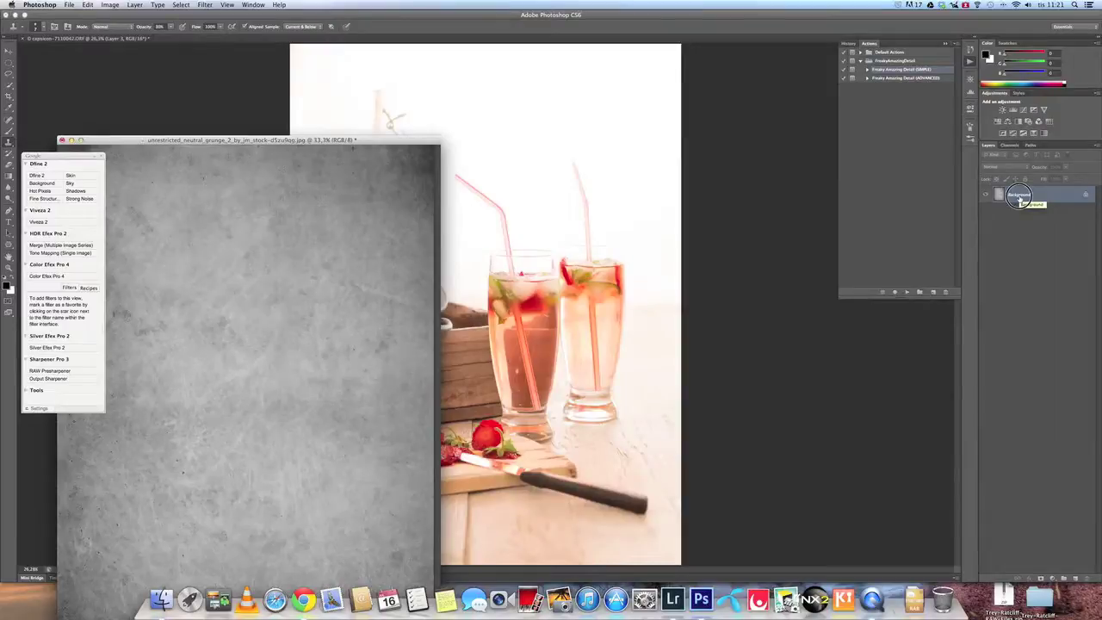
left_click_drag(1021, 198, 542, 256)
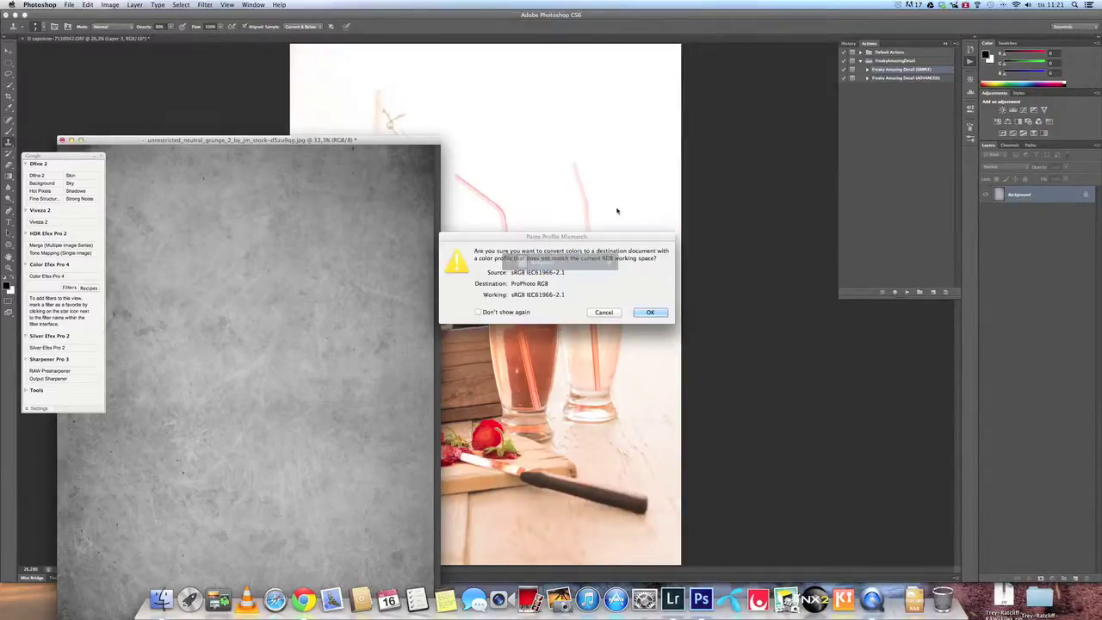
left_click(651, 313)
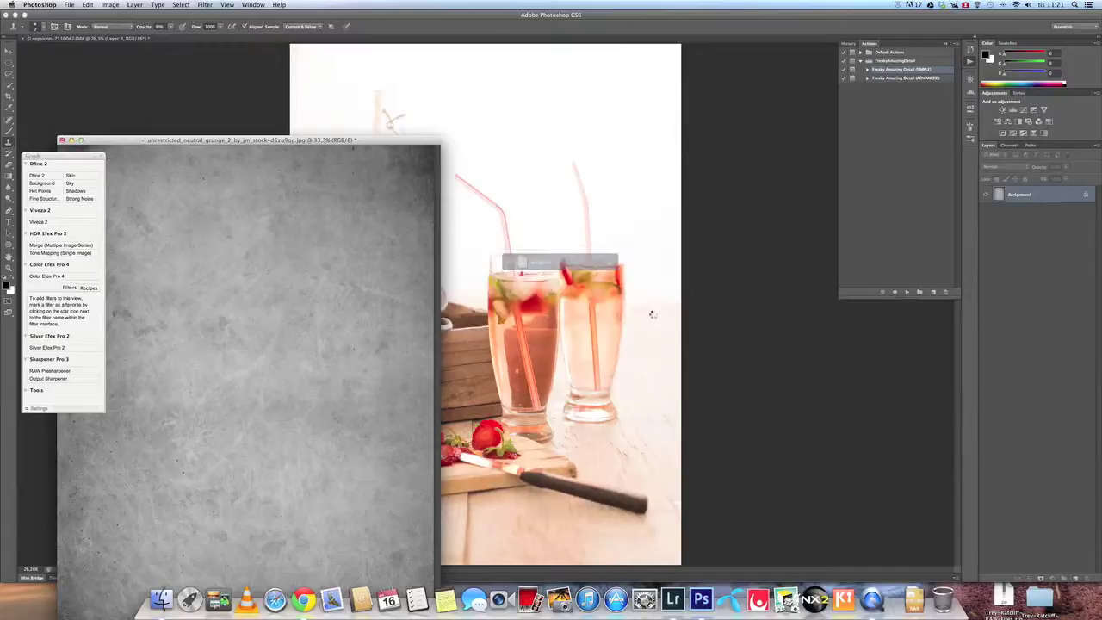
key("super+w")
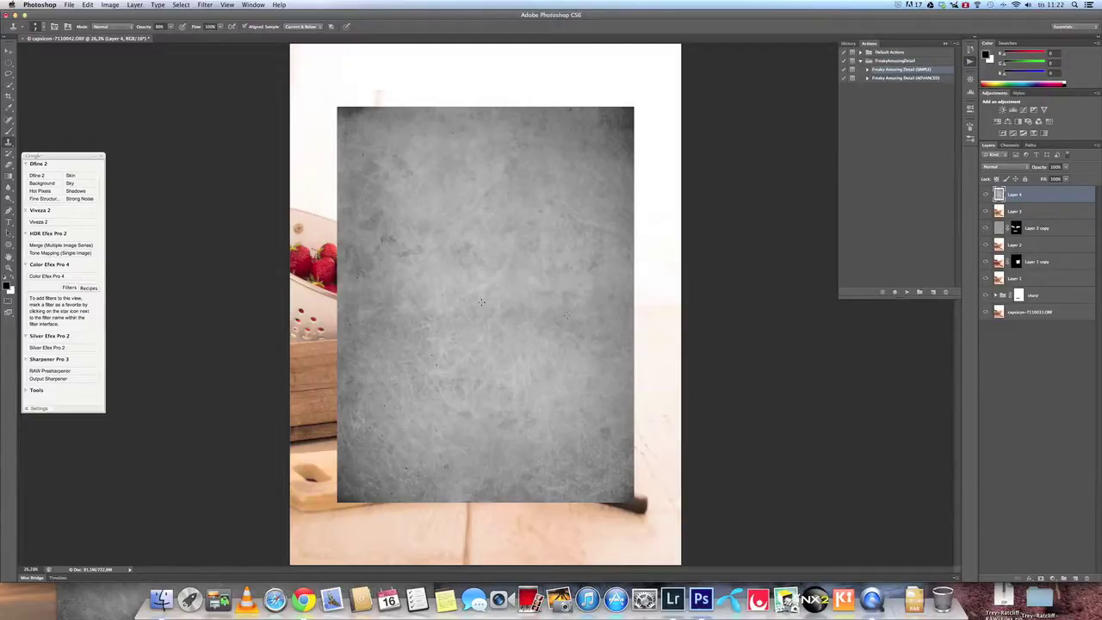
Step: Move Layer 4's texture to the top-left and free-transform it to fill the whole canvas
key("v")
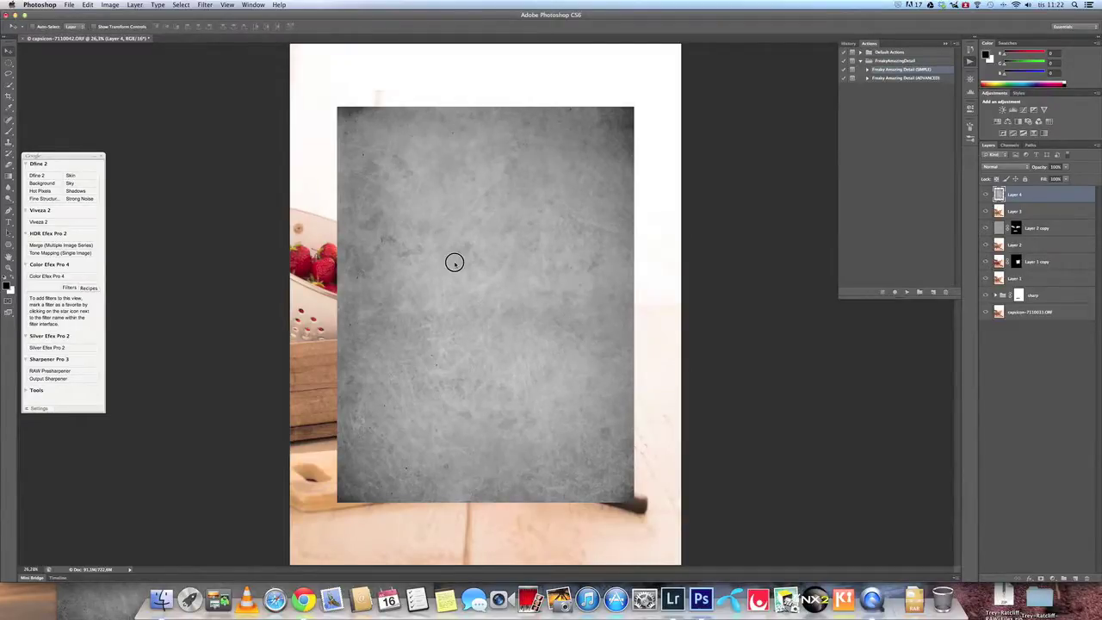
left_click_drag(454, 261, 431, 222)
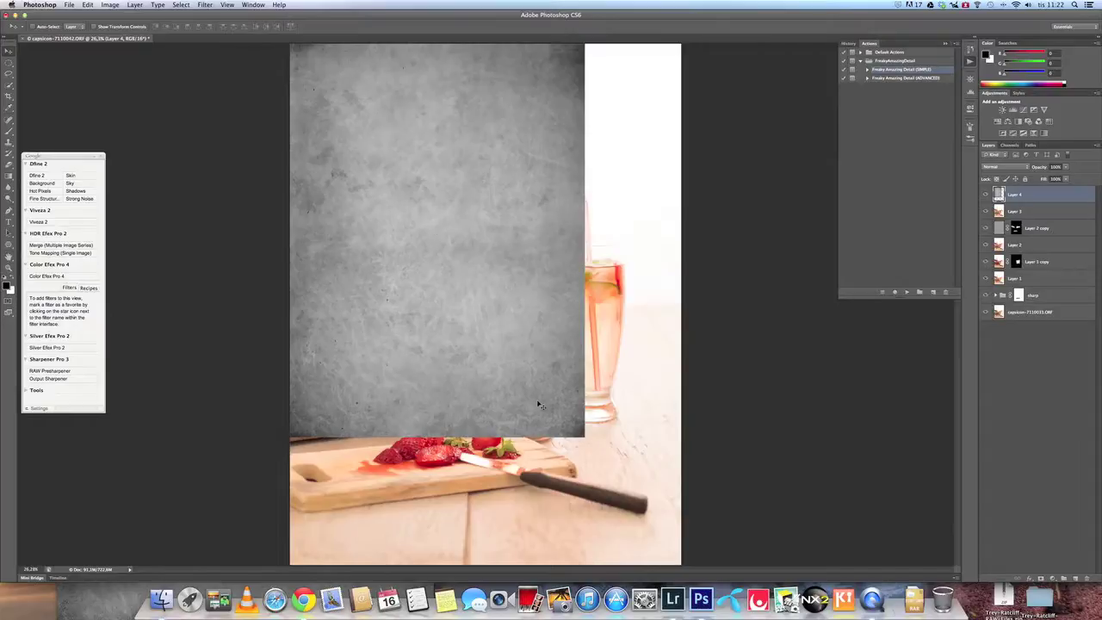
key("super+t")
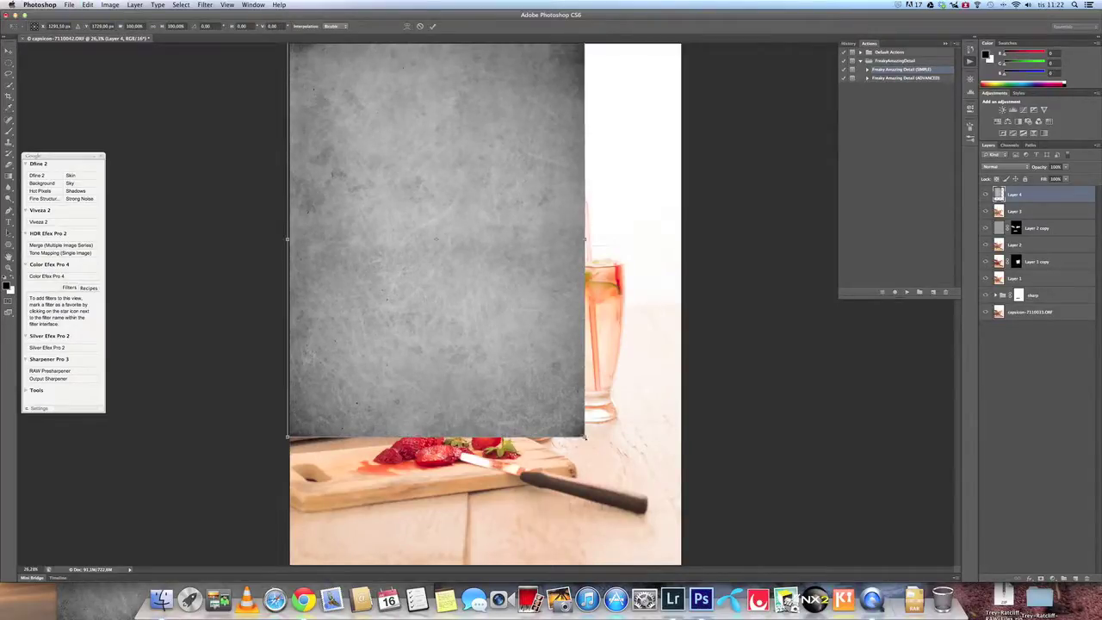
left_click_drag(585, 437, 682, 564)
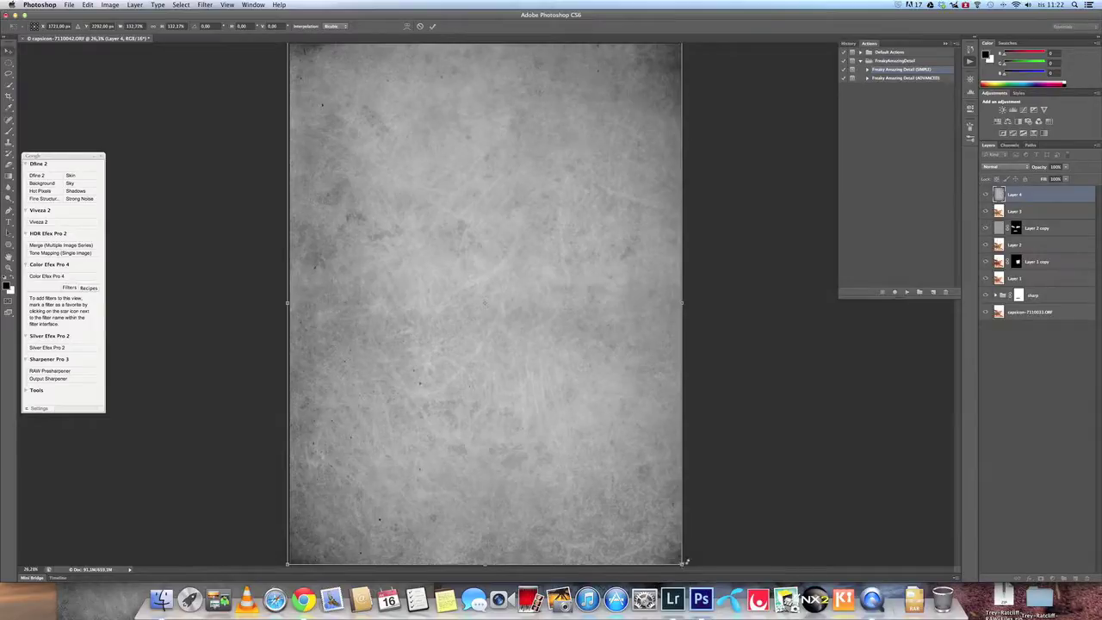
key("Return")
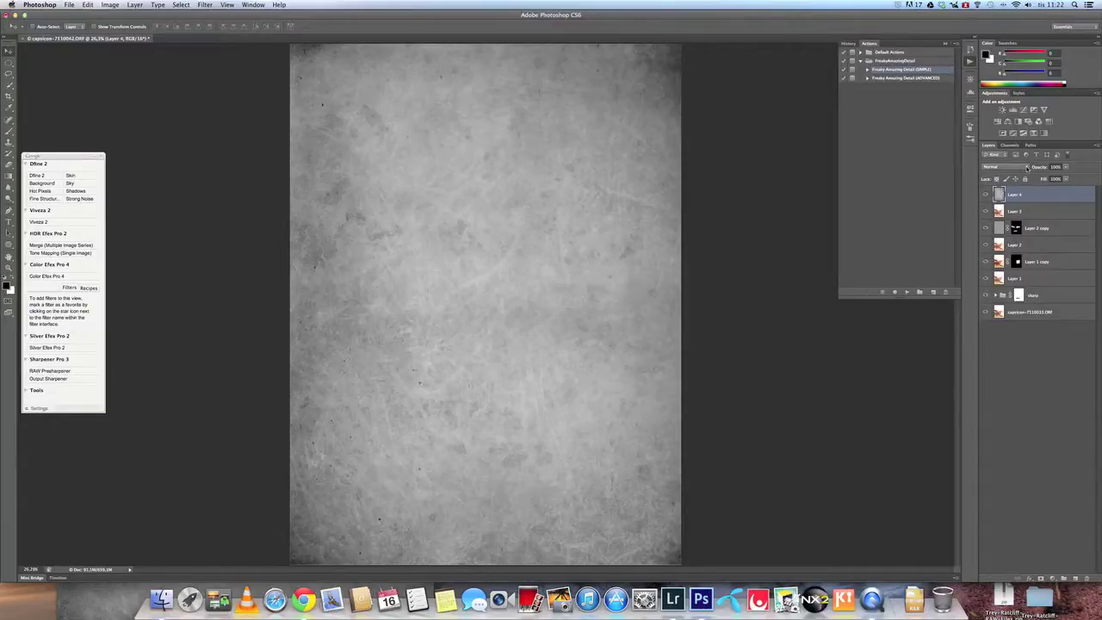
Step: Set Layer 4's blend mode to Overlay
left_click(1024, 167)
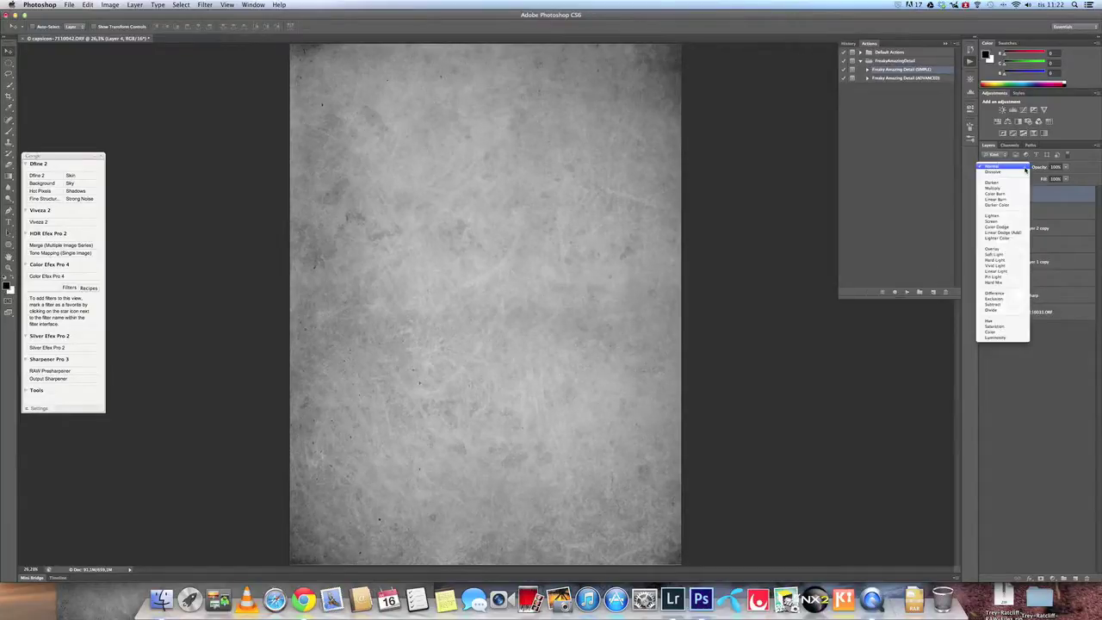
left_click(1013, 250)
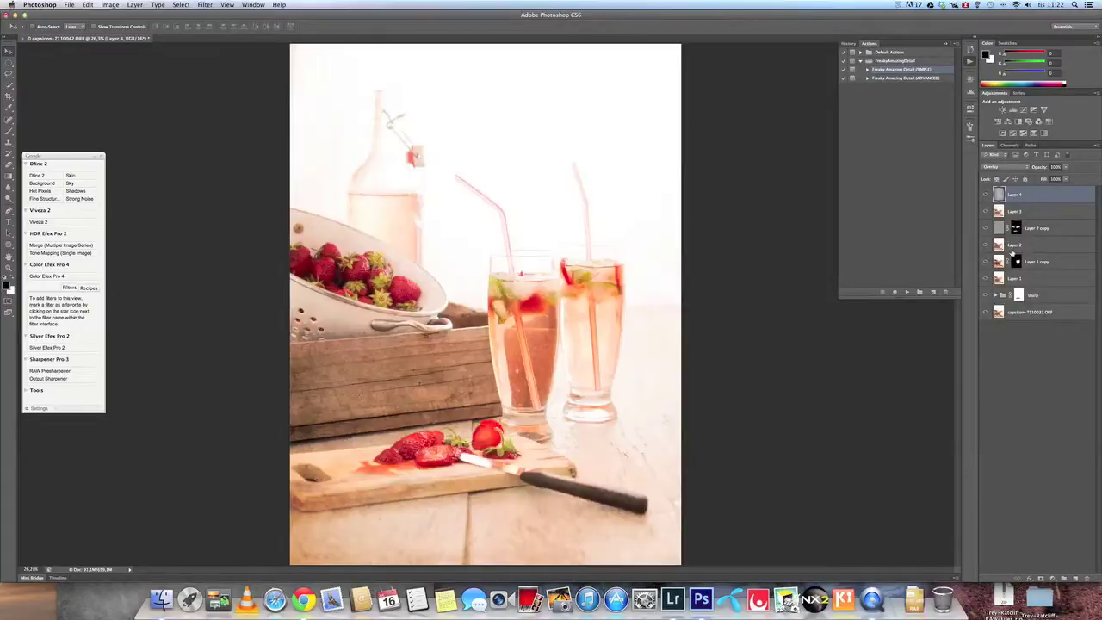
left_click(1026, 167)
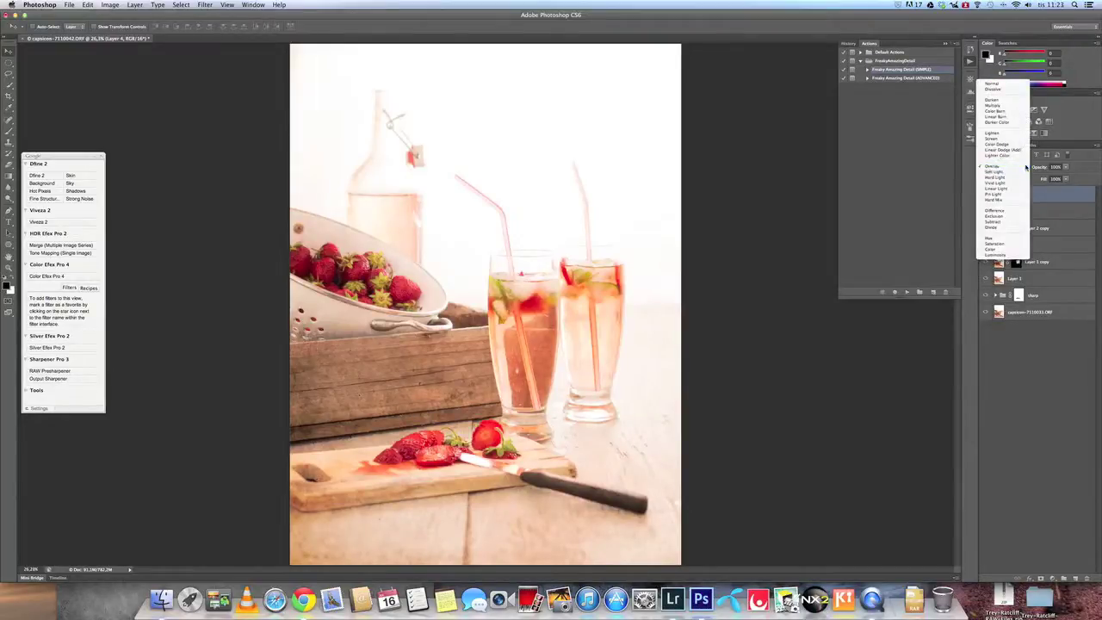
left_click(1026, 167)
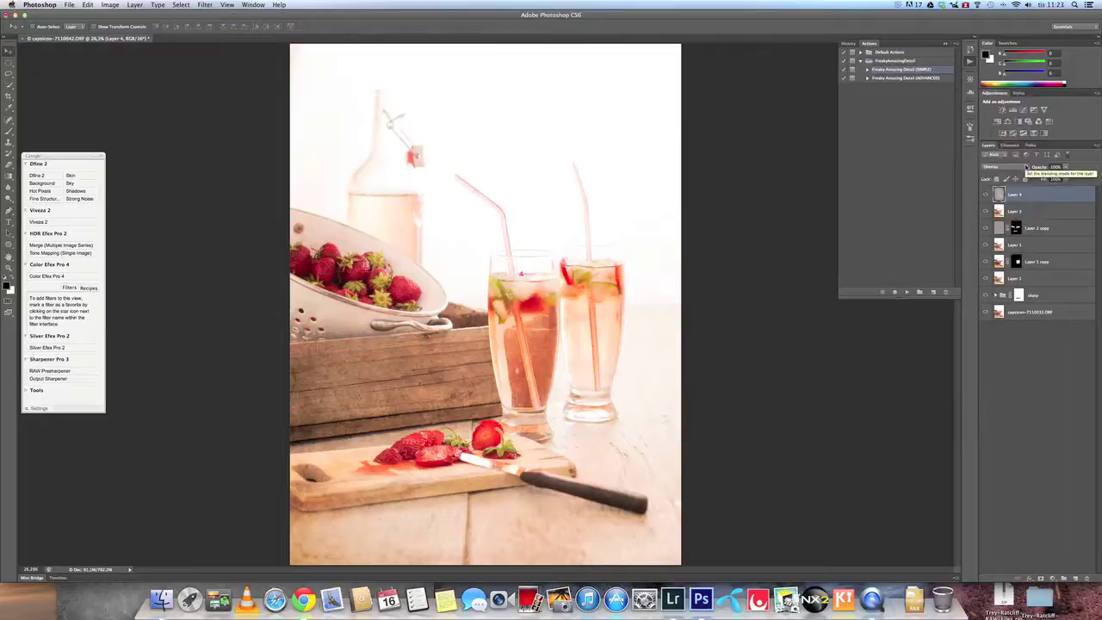
Step: Toggle the texture layer's visibility to compare, then lower its opacity to 60%
left_click(988, 197)
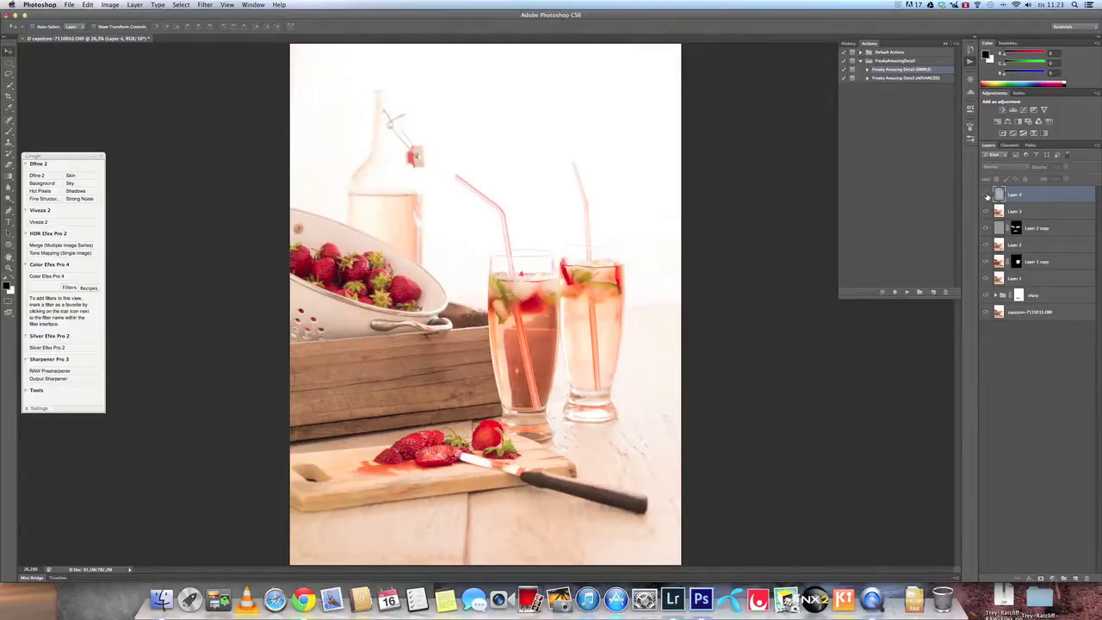
left_click(988, 196)
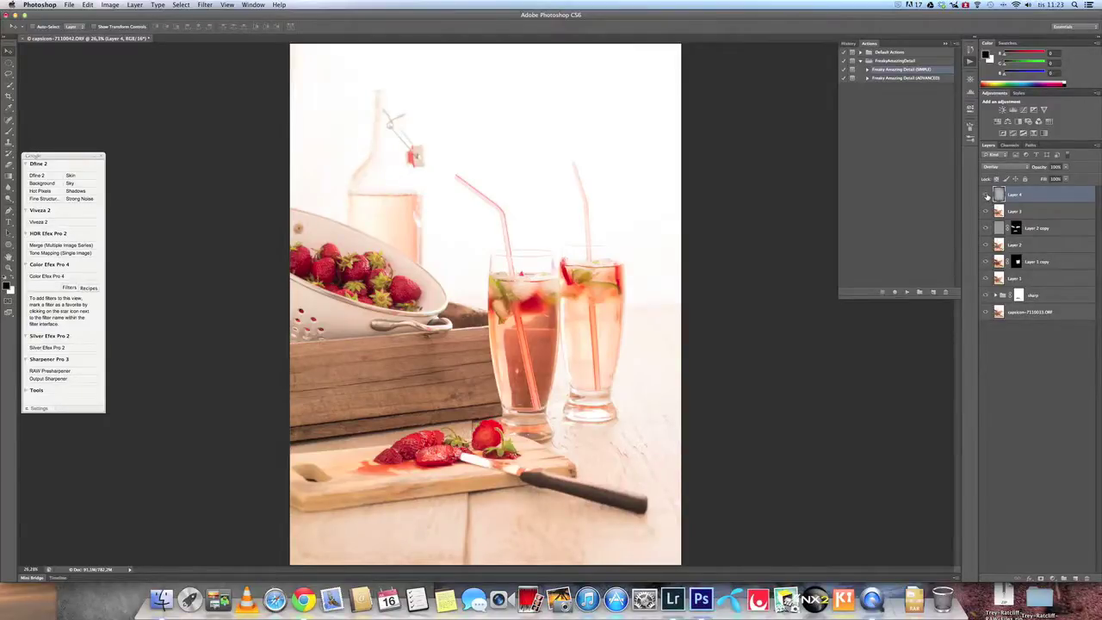
left_click(988, 197)
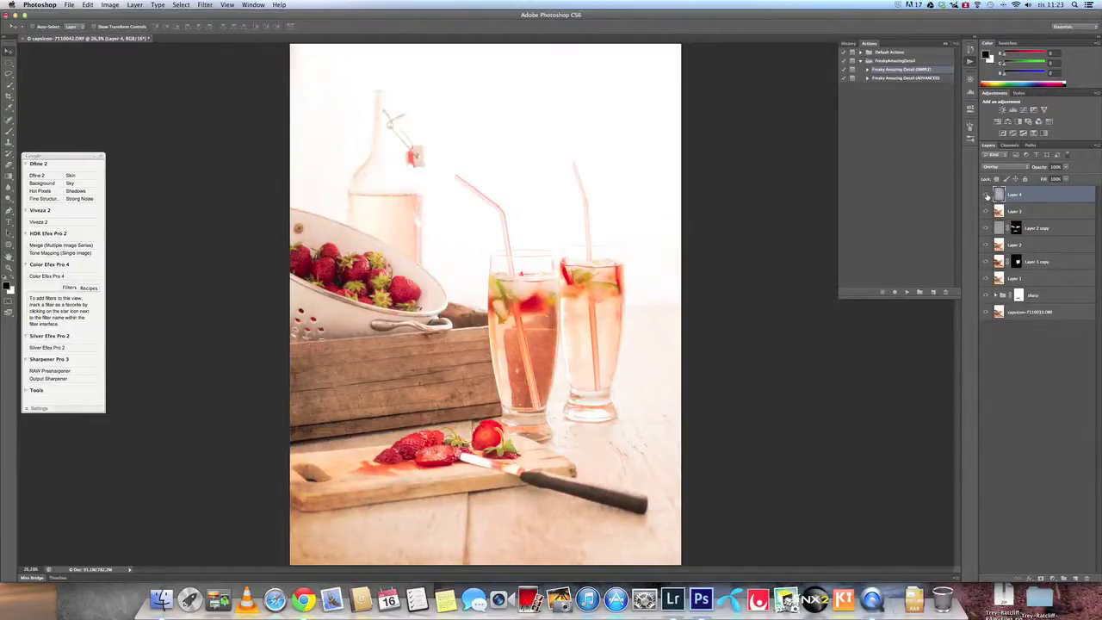
left_click(1041, 167)
left_click_drag(1040, 167, 1024, 170)
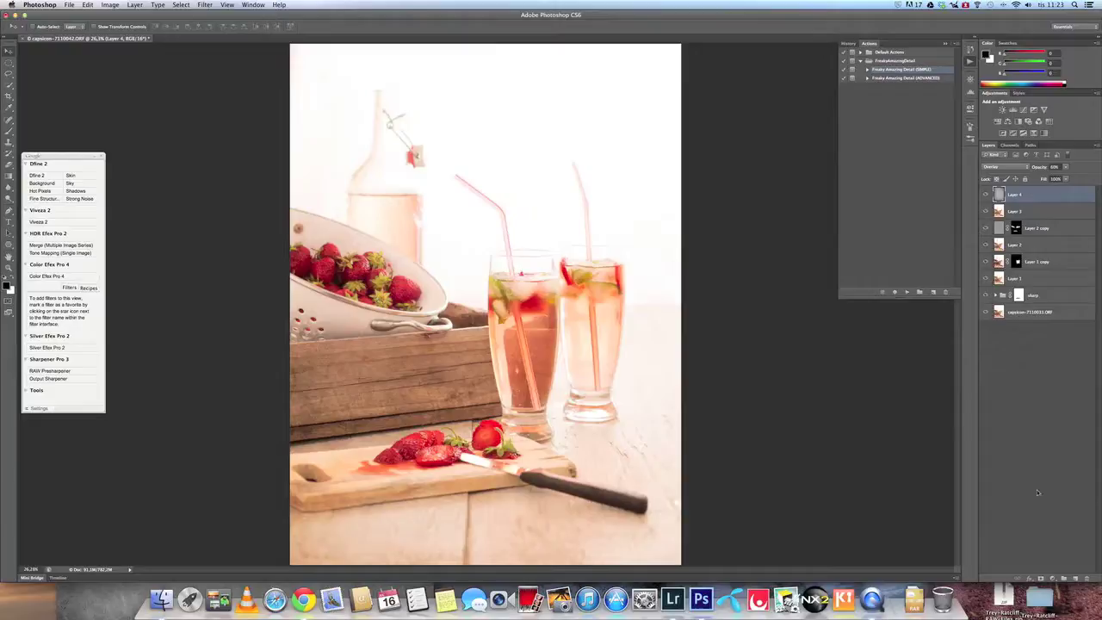
Step: Add a layer mask to Layer 4 and set up a larger brush at 100% opacity, zoomed to 100%
left_click(1041, 578)
key("b")
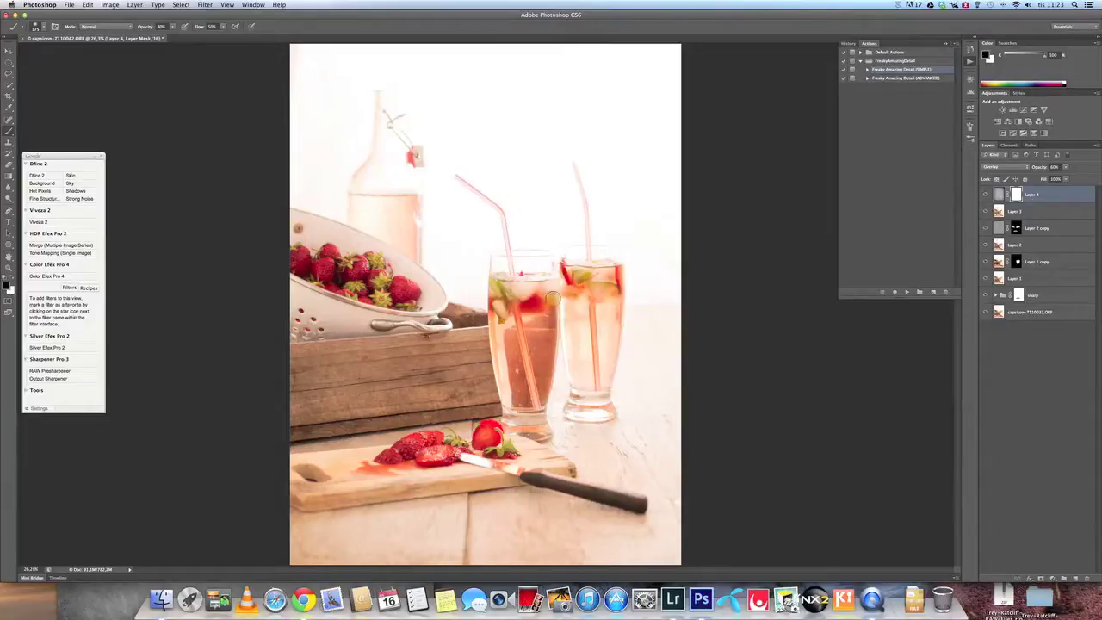
key("super+y")
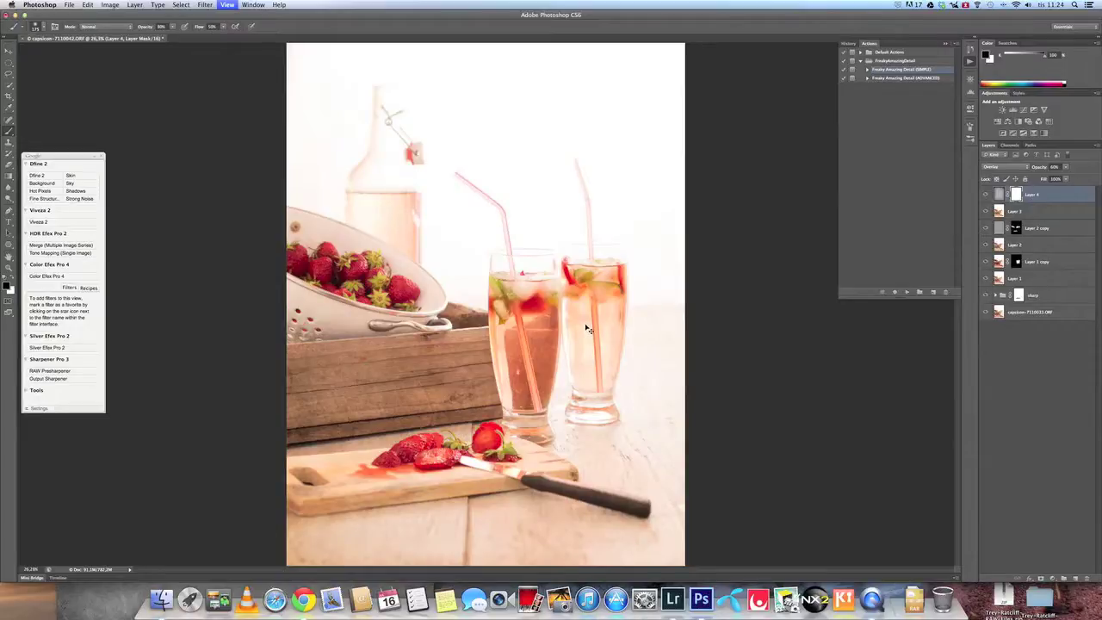
key("super+1")
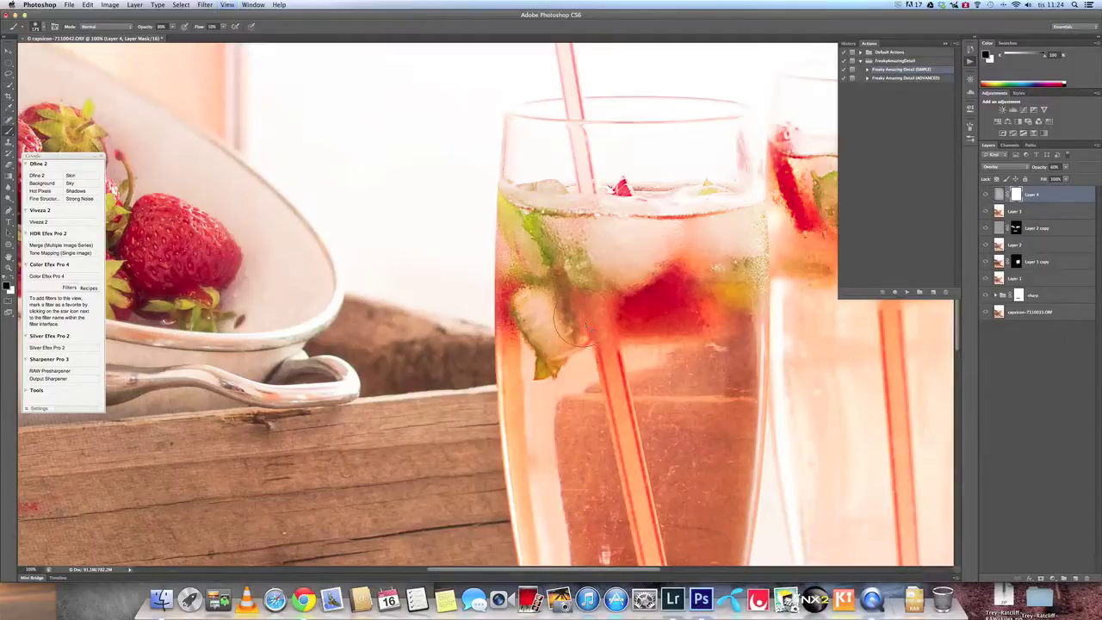
key("bracketright")
key("0")
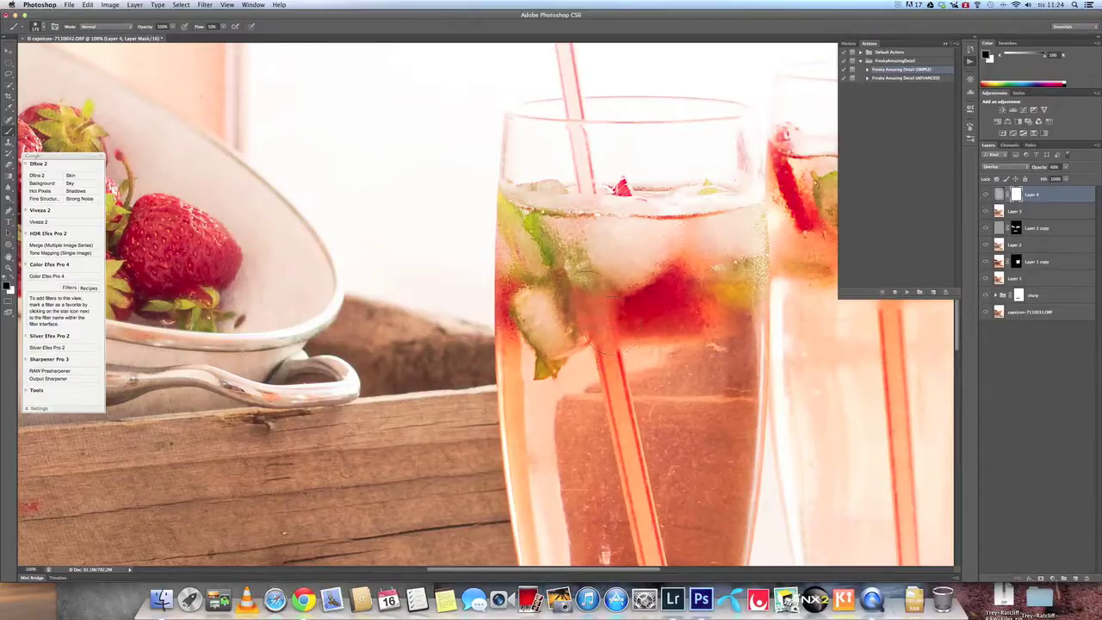
Step: Paint black on the mask over the first glass's ice, leaves and drink, then pan to the second glass
left_click_drag(546, 250, 538, 284)
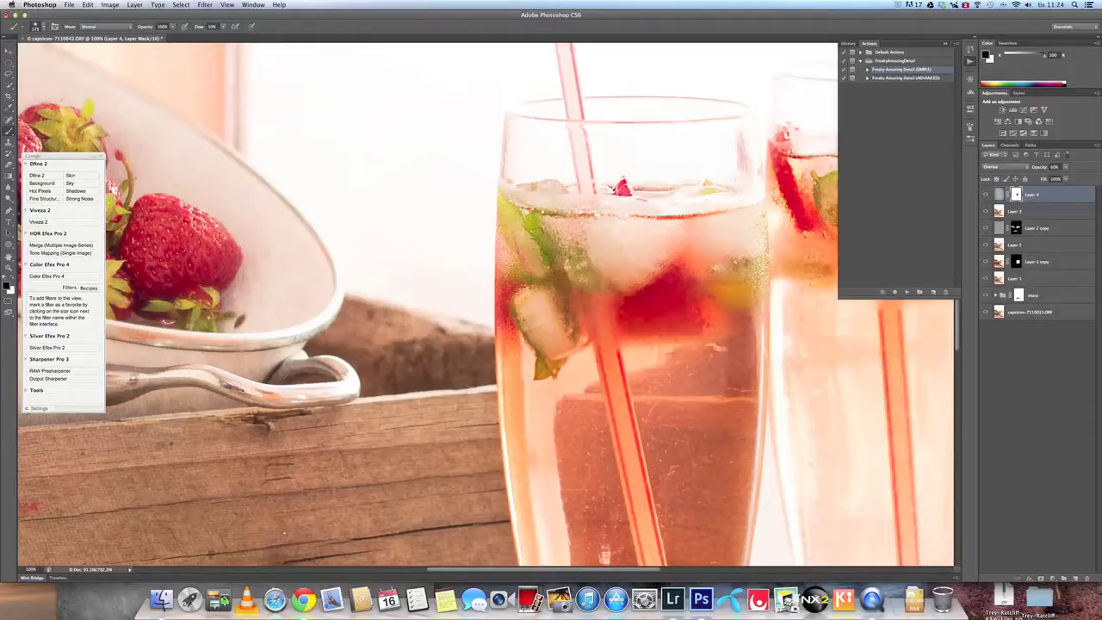
scroll(680, 470, "down", 1)
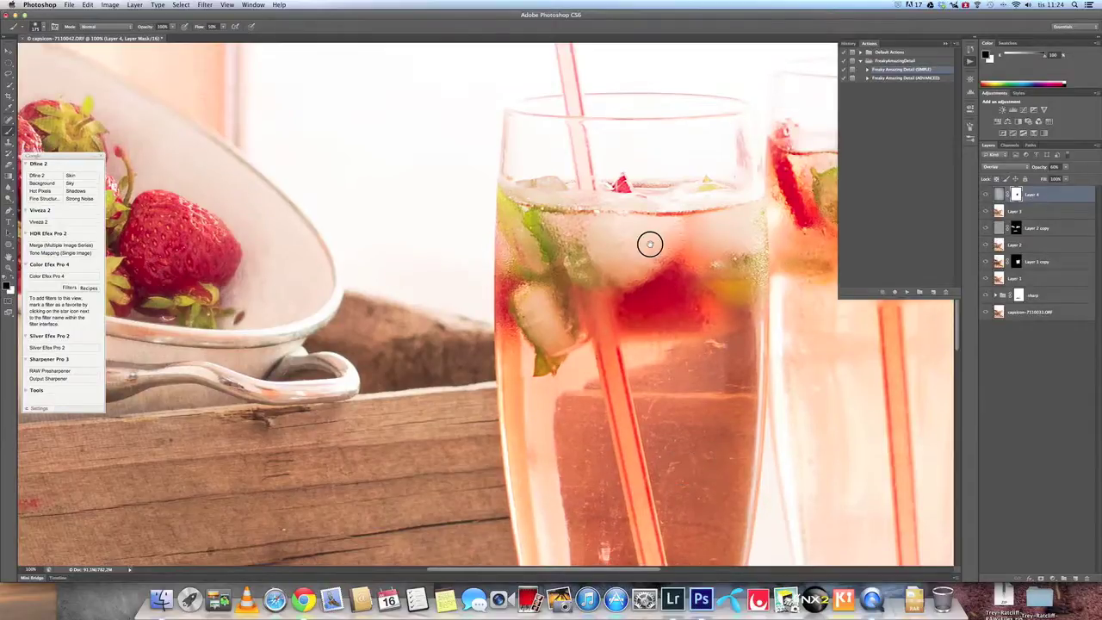
scroll(659, 248, "down", 5)
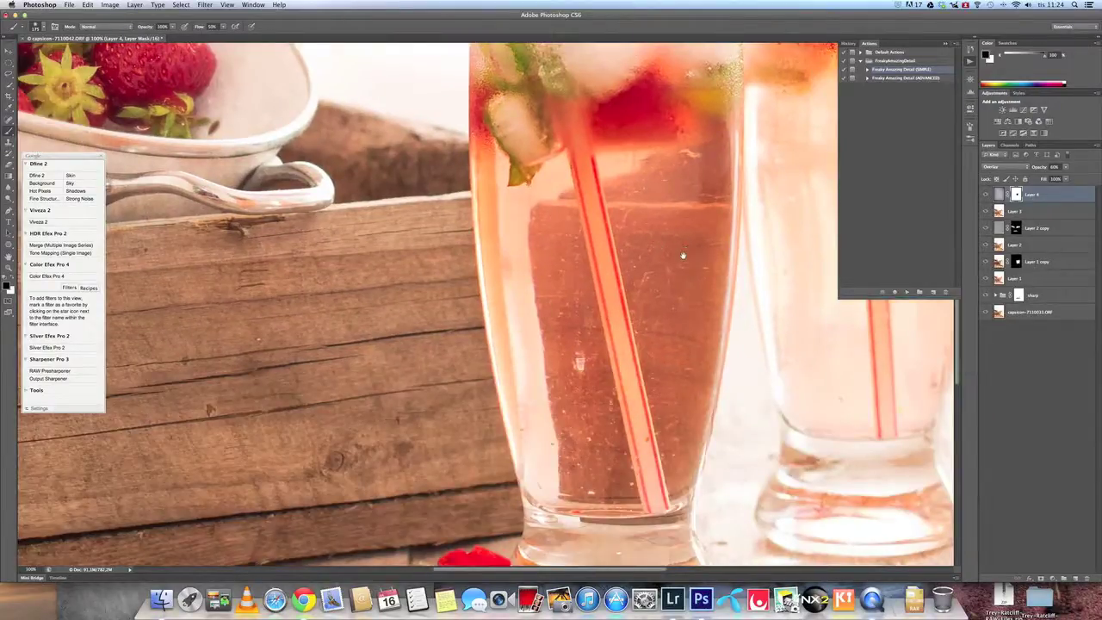
scroll(658, 211, "down", 4)
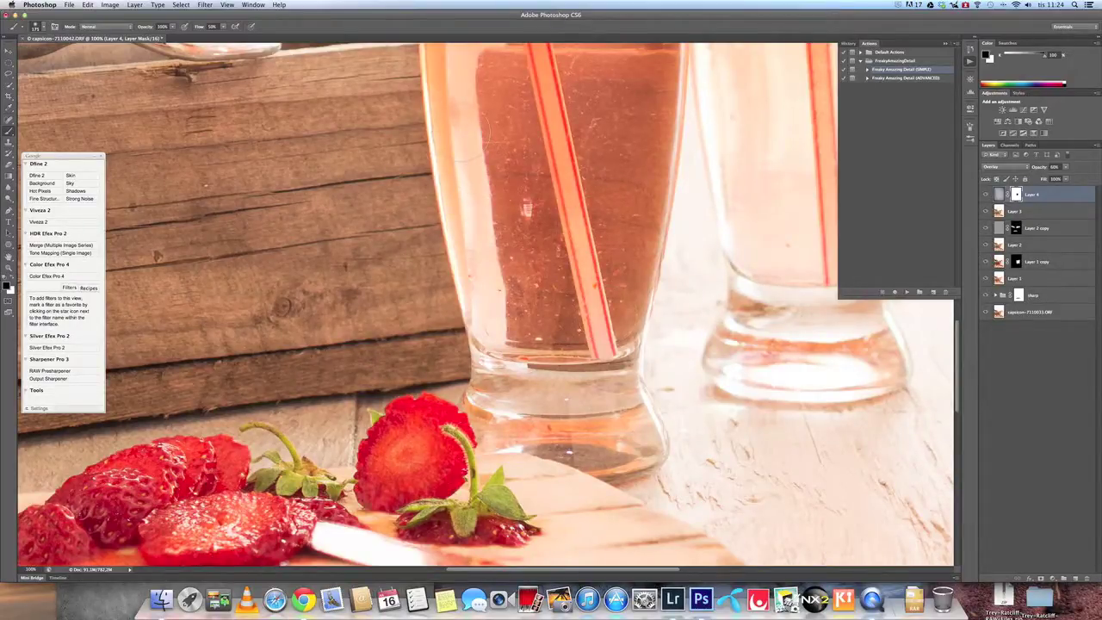
left_click(531, 290)
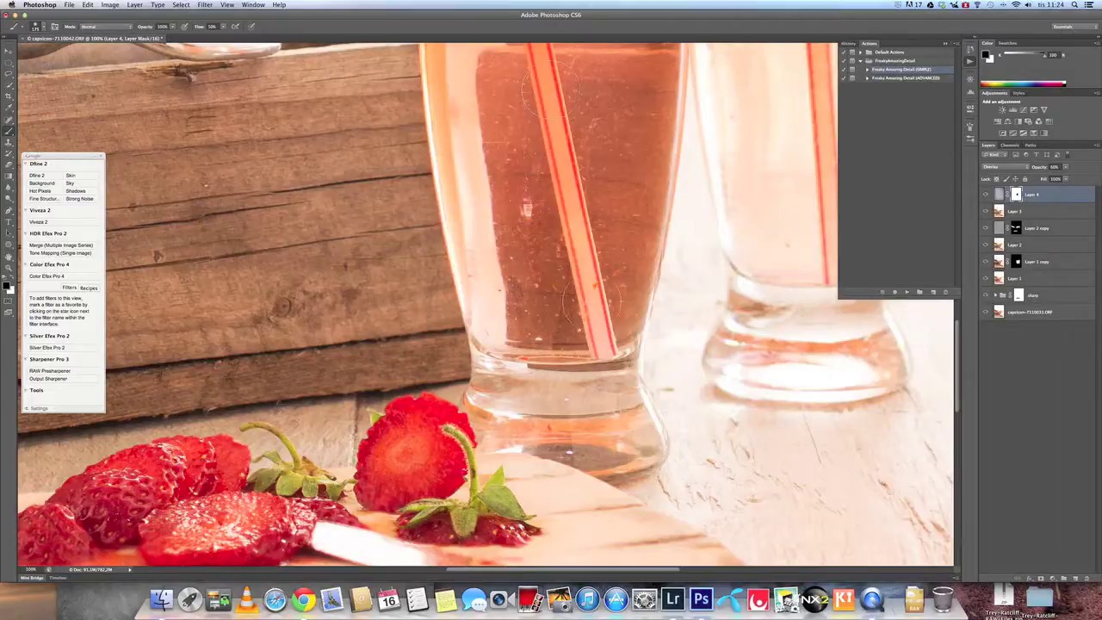
left_click_drag(622, 306, 566, 217)
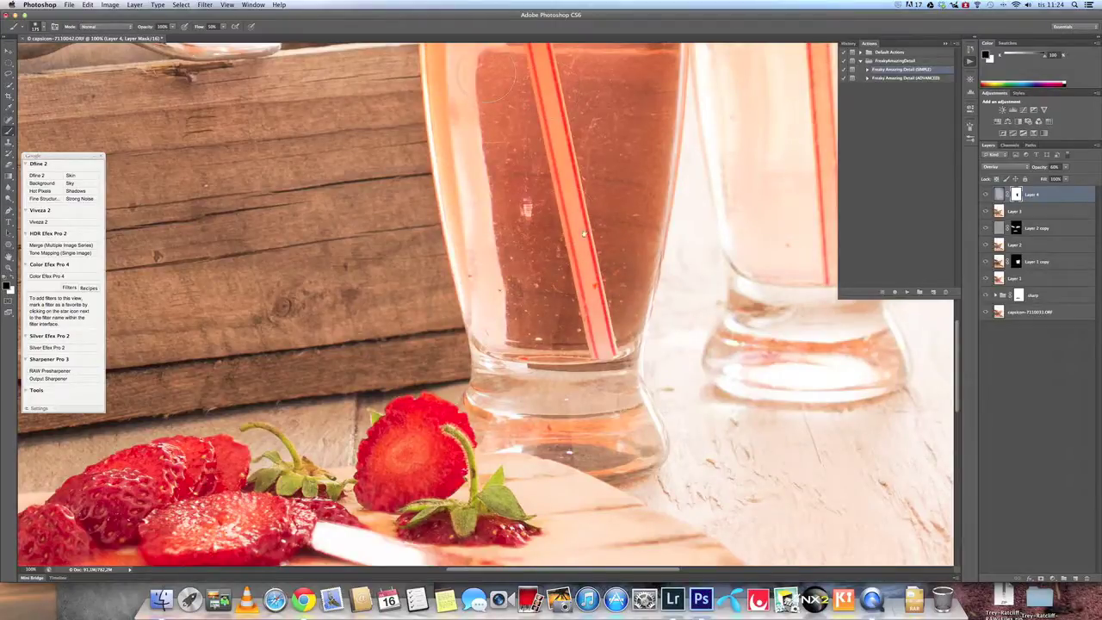
scroll(589, 285, "up", 3)
scroll(592, 337, "up", 3)
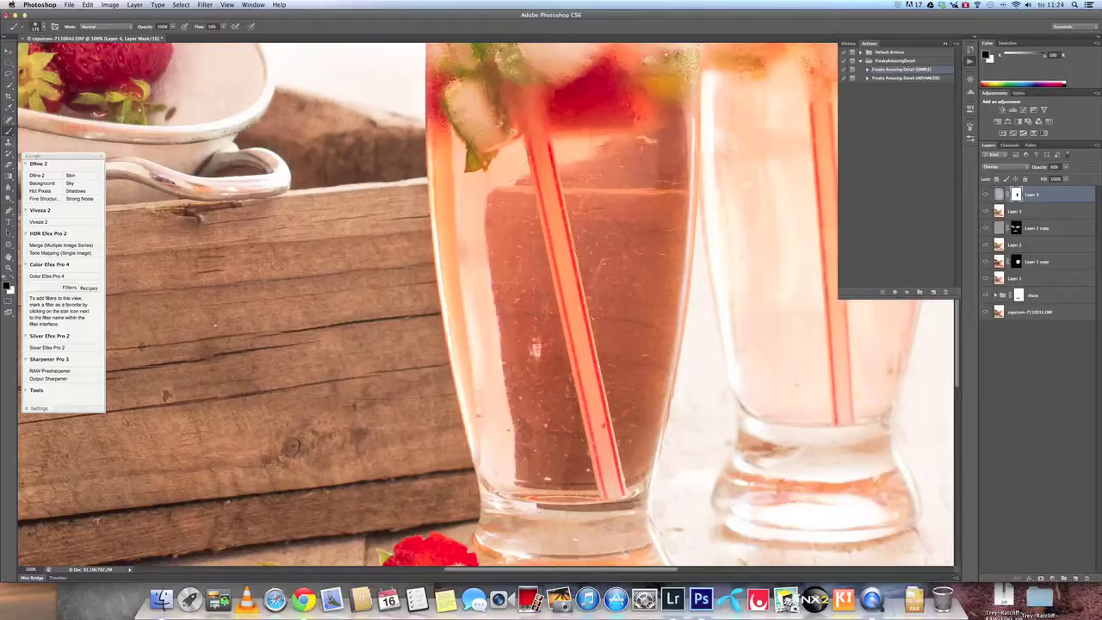
left_click_drag(740, 236, 640, 253)
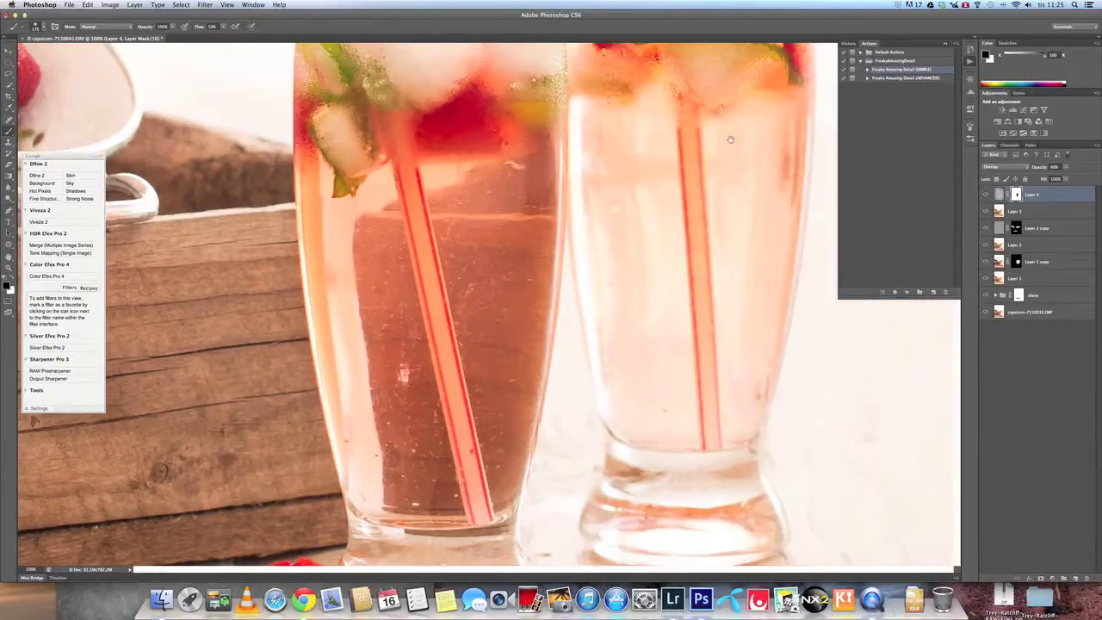
scroll(730, 138, "right", 5)
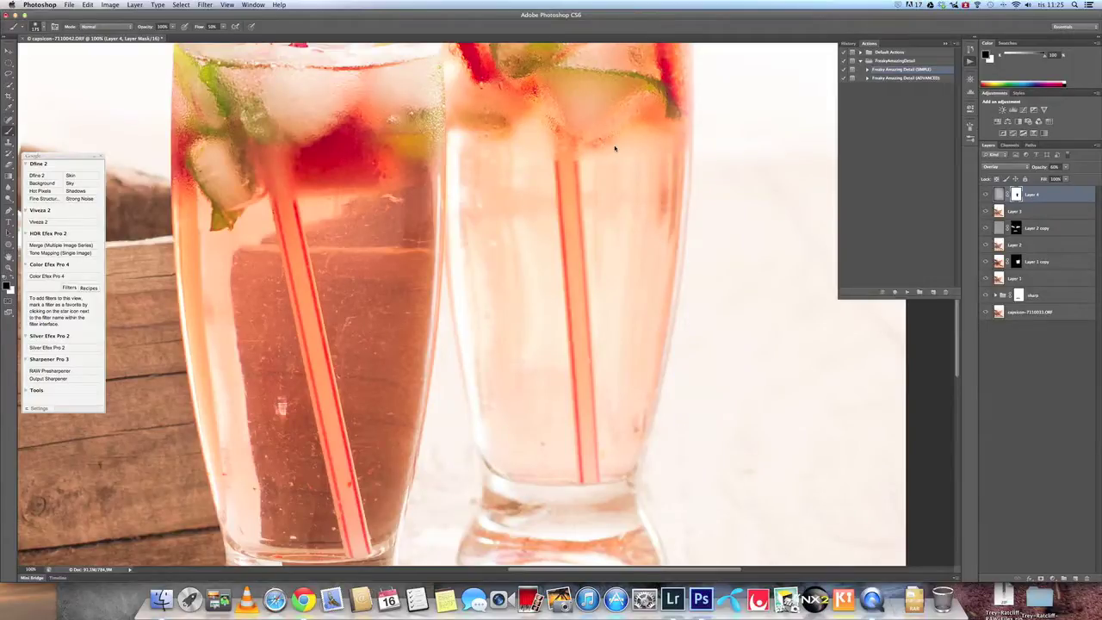
left_click_drag(609, 139, 612, 248)
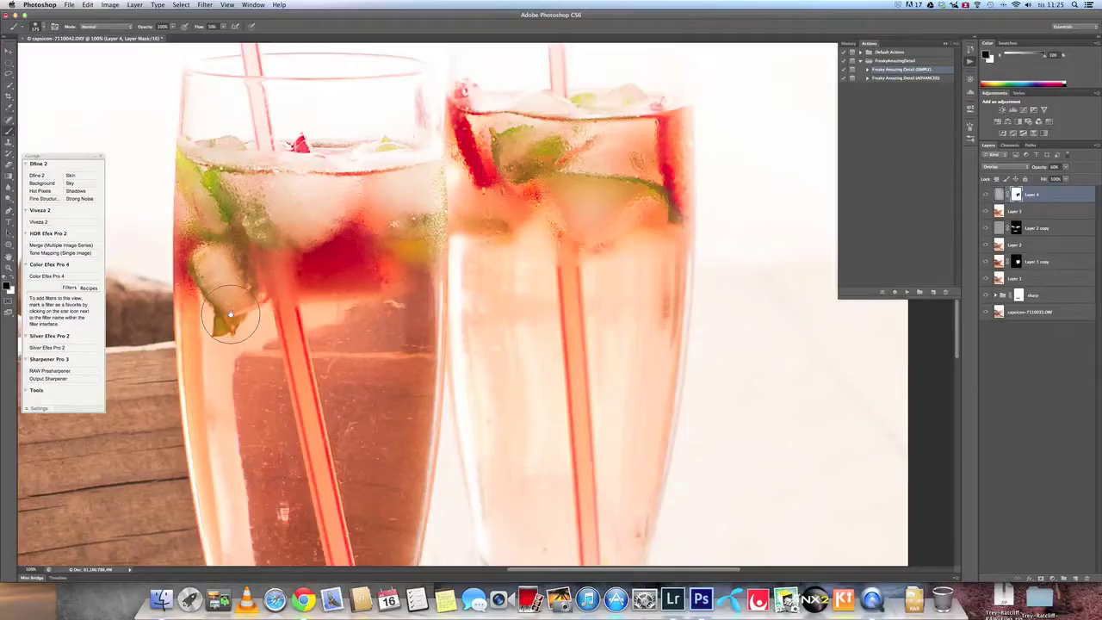
Step: Scroll the canvas left toward the strawberry colander
scroll(504, 314, "left", 3)
scroll(505, 313, "left", 10)
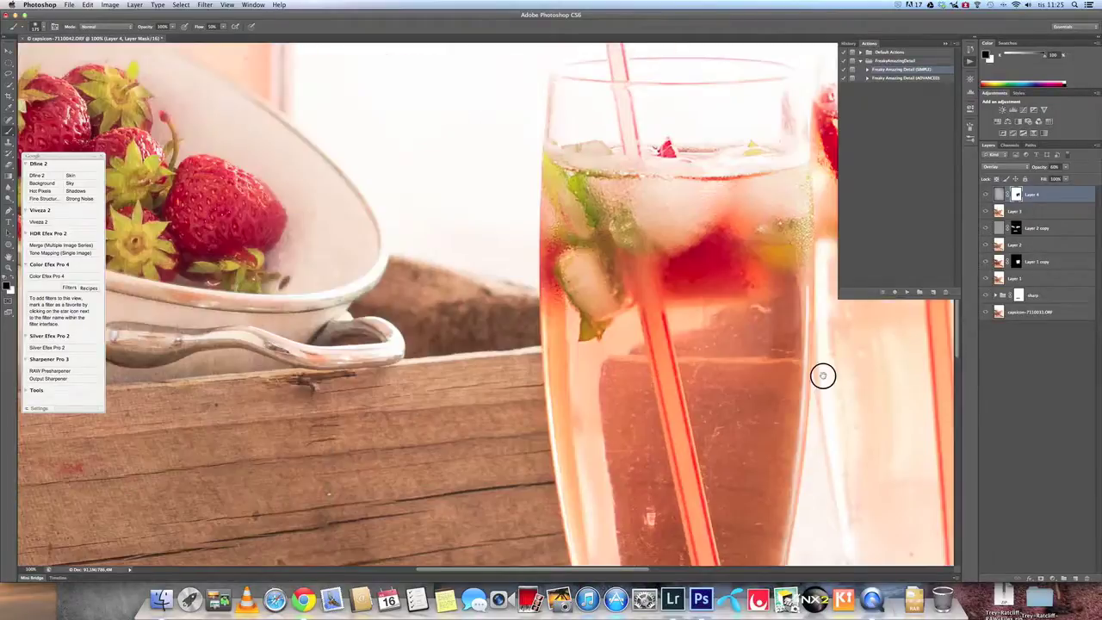
scroll(851, 416, "left", 10)
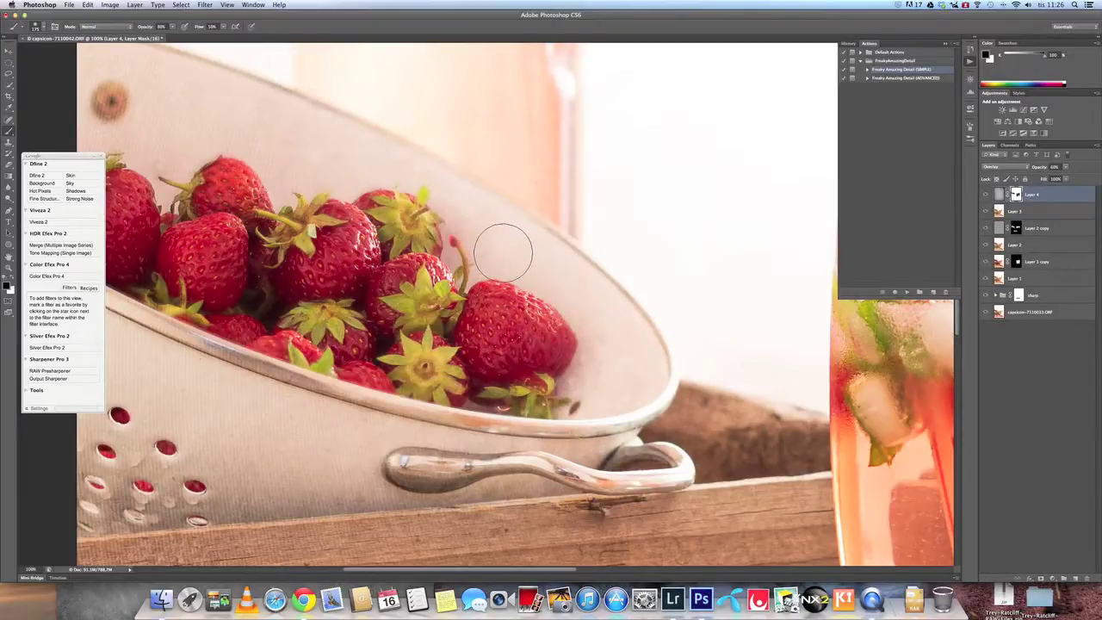
Step: Lower the brush opacity to 70% for masking the colander
key("7")
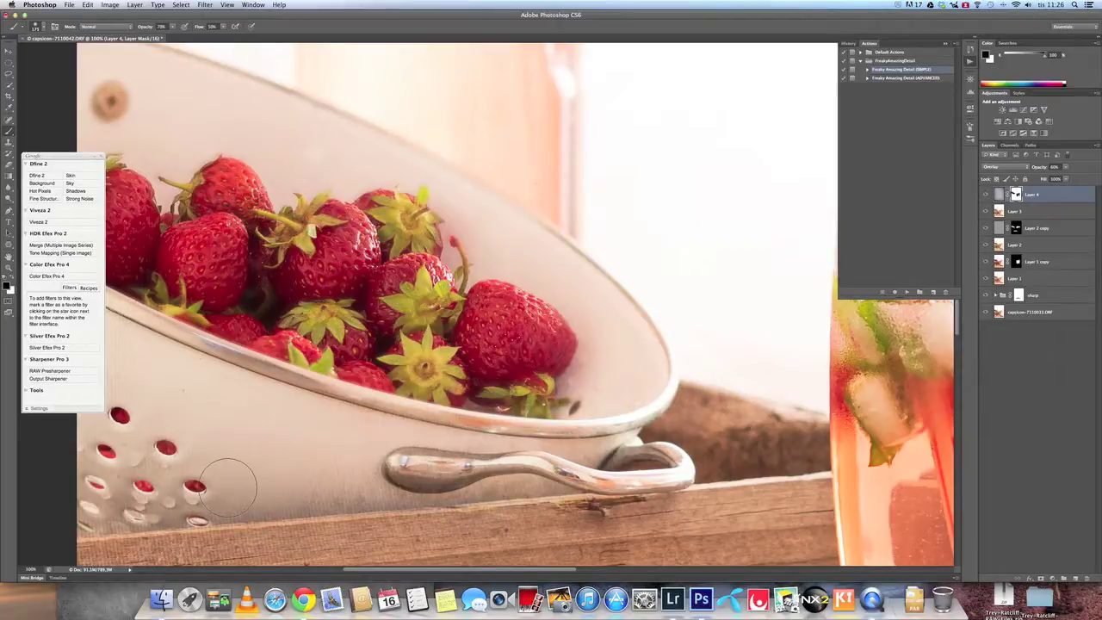
Step: Adjust the brush size smaller and larger to mask the colander's rim and perforated side
key("bracketleft")
key("bracketleft")
key("bracketleft")
key("bracketright")
key("bracketright")
key("bracketright")
key("bracketright")
key("bracketright")
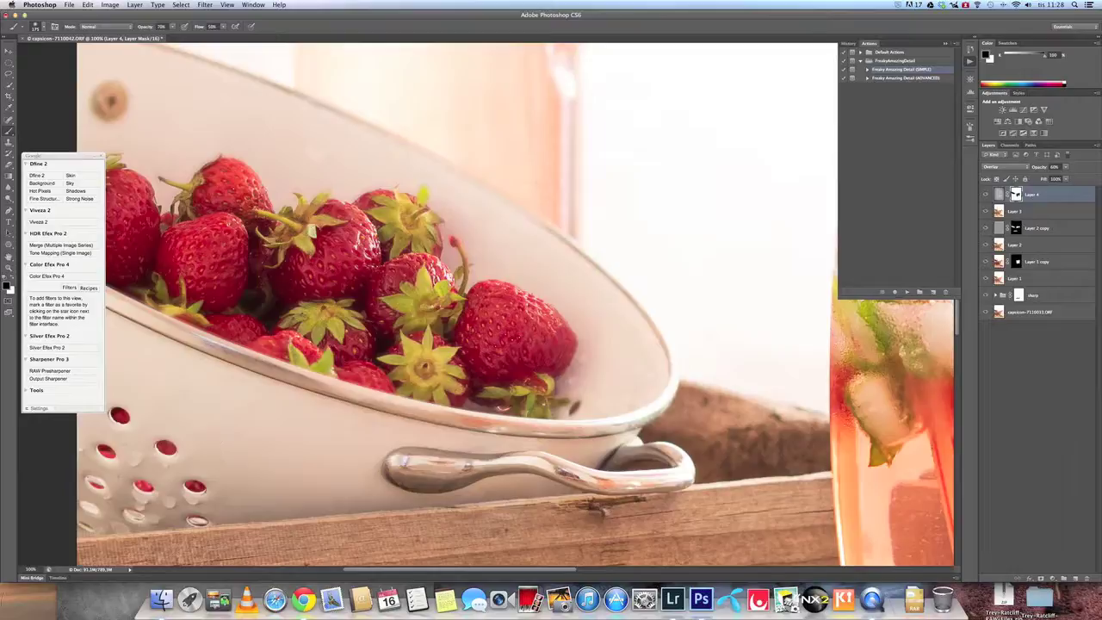
Step: Return to Photoshop, collapse the Mini Bridge panel and fit the whole photo in the window
left_click(30, 605)
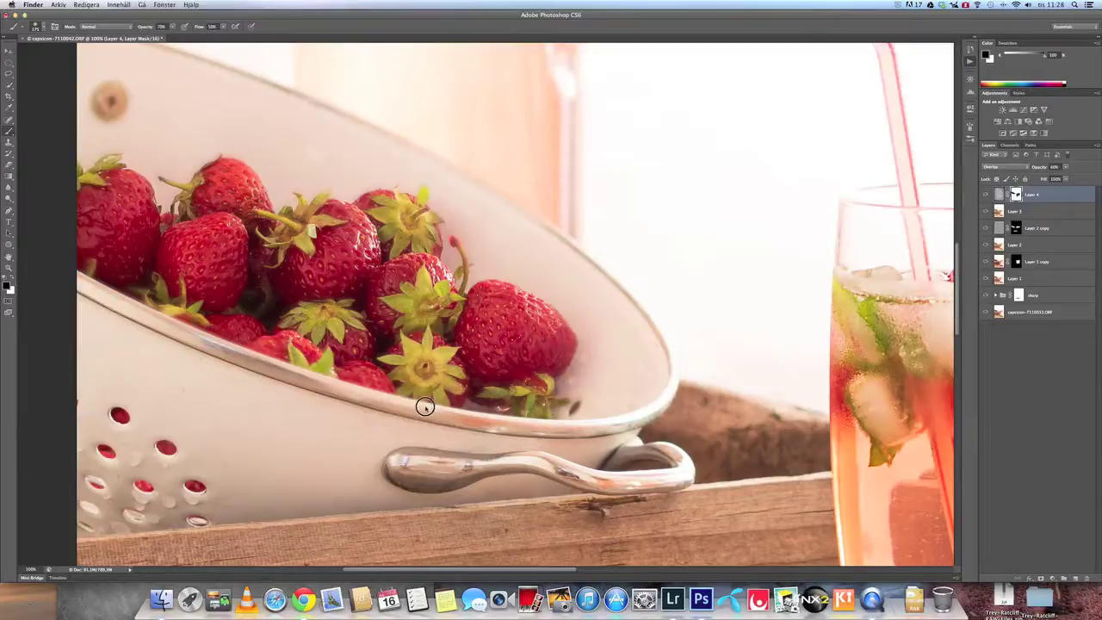
left_click(440, 422)
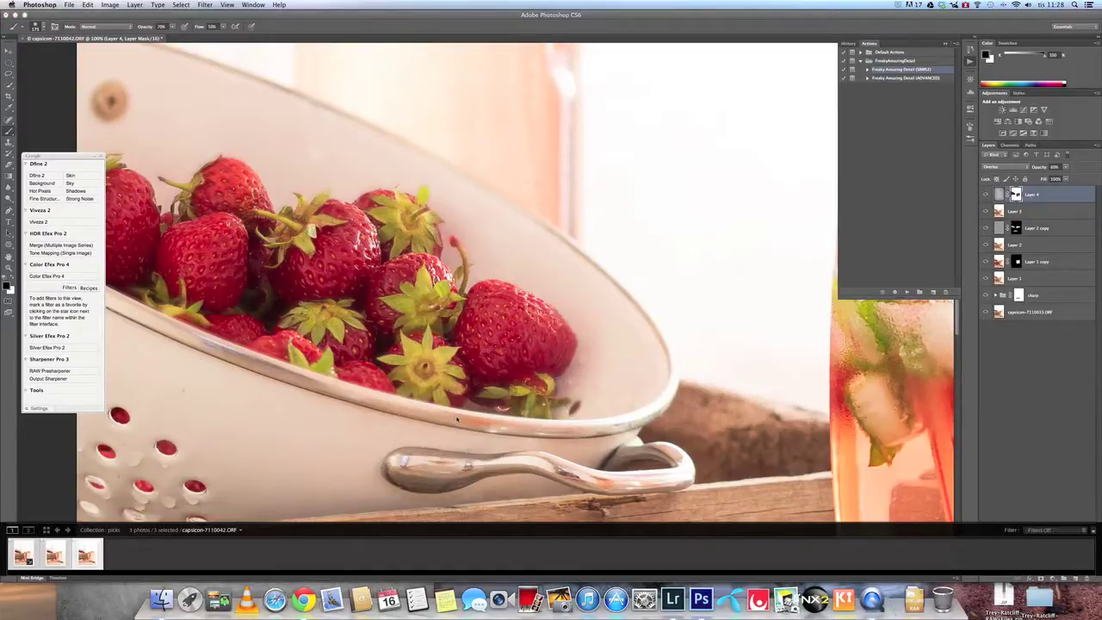
left_click(595, 227)
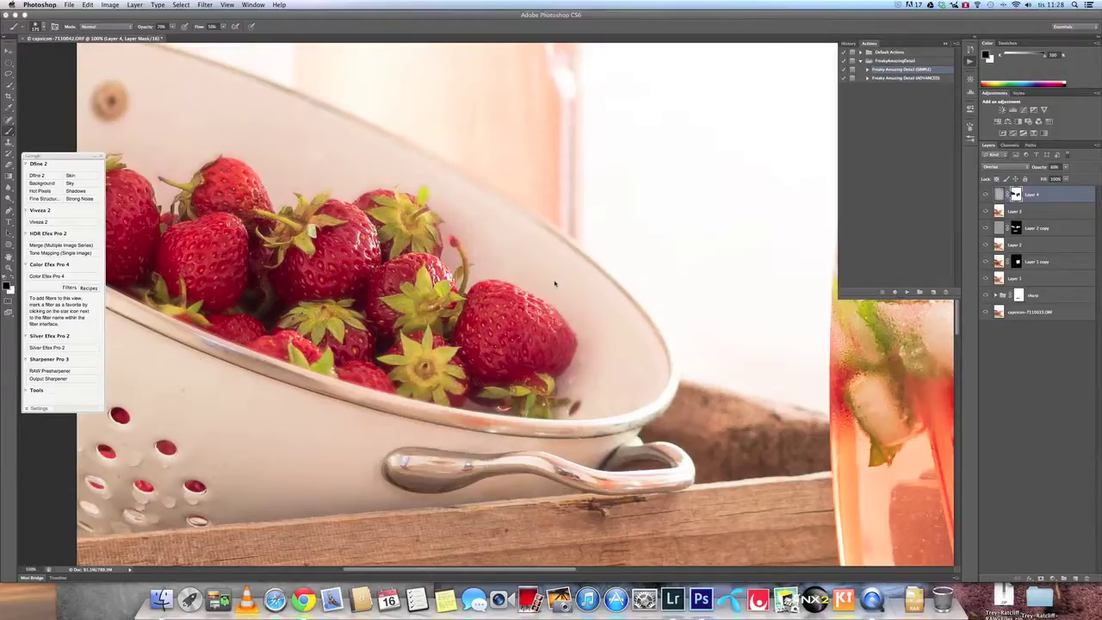
key("super+0")
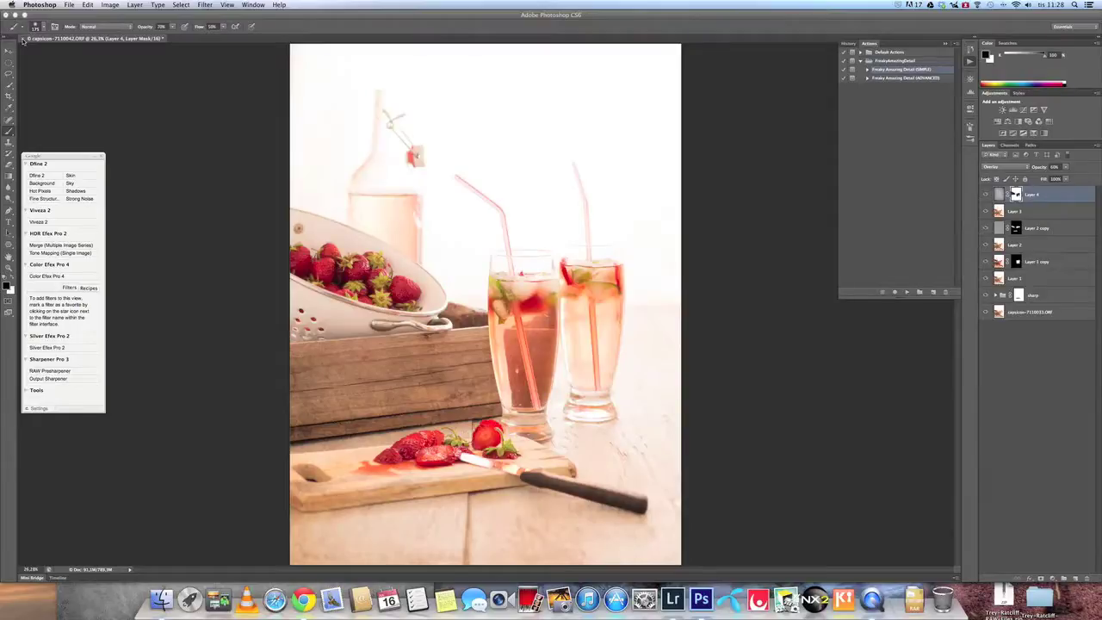
Step: Close the textured photo and save the changes back to Lightroom
left_click(22, 40)
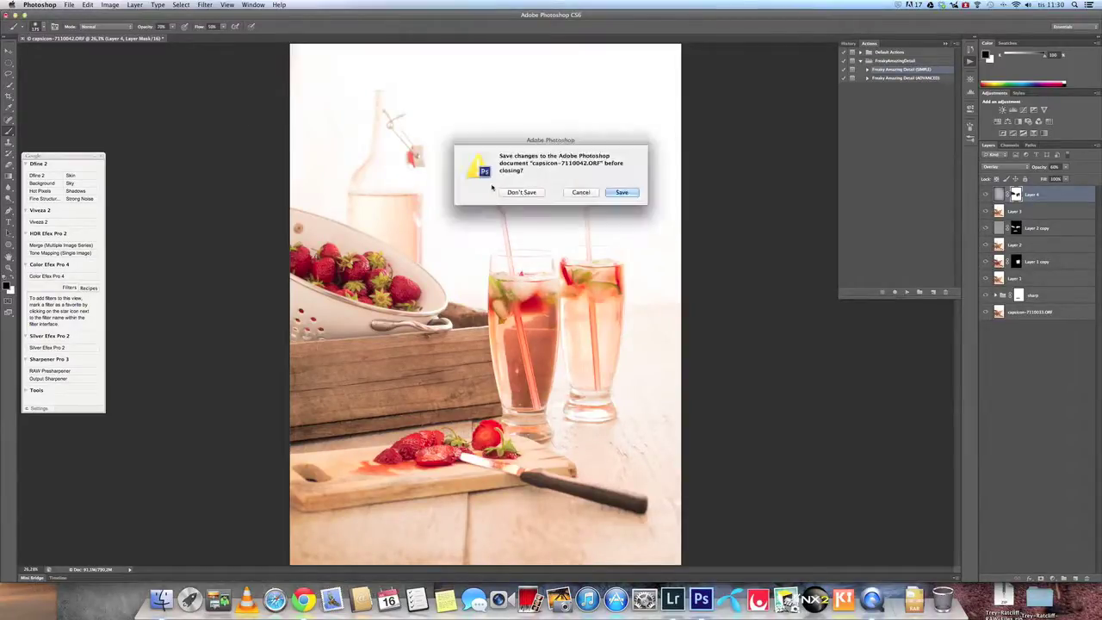
left_click(621, 192)
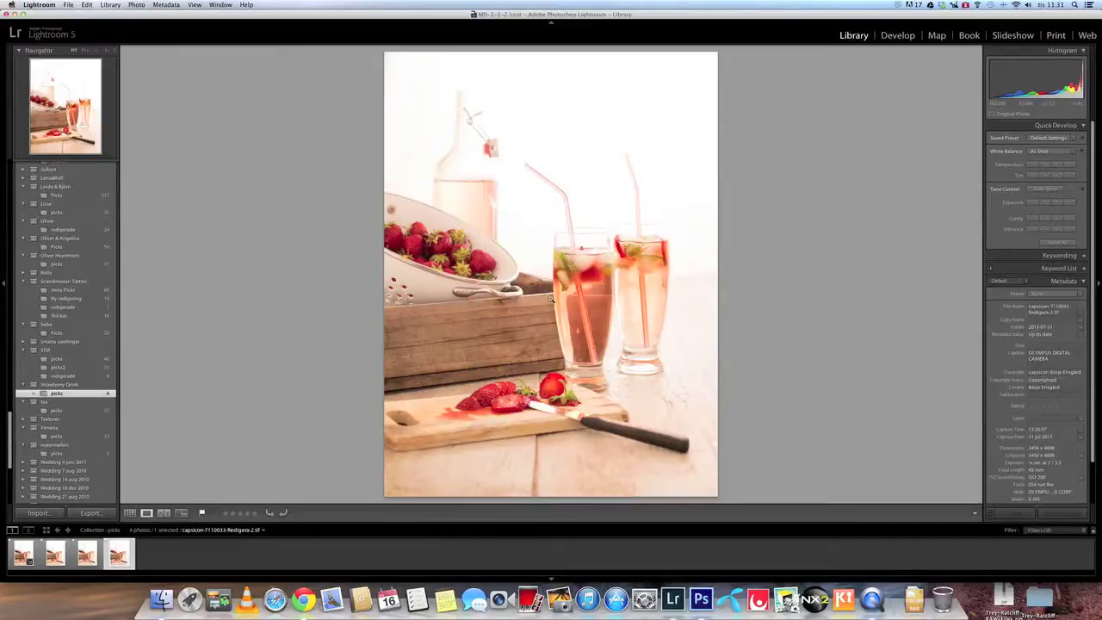
Step: Edit a copy of the photo with Lightroom adjustments in Photoshop CS6
key("super+e")
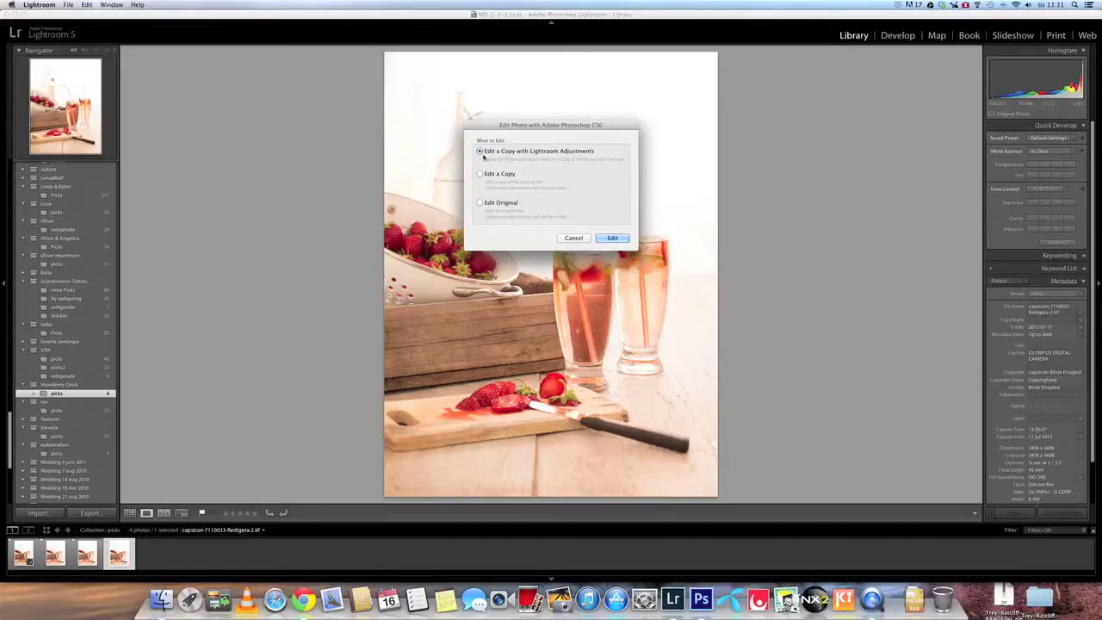
left_click(615, 237)
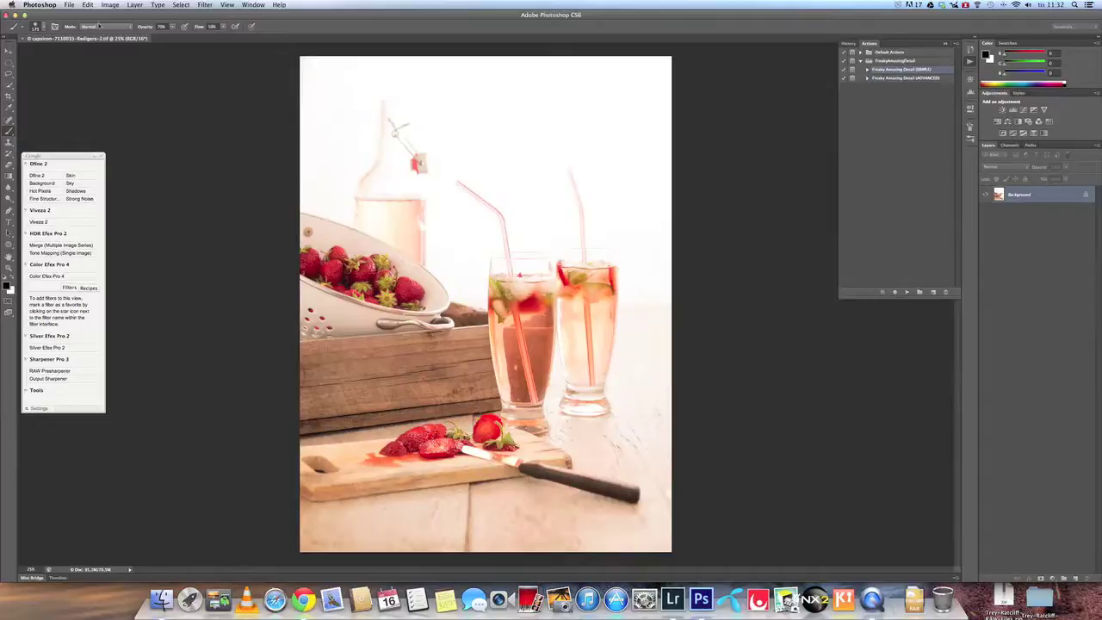
Step: Run the Photo Border 1.0 script from the File > Scripts menu
left_click(70, 5)
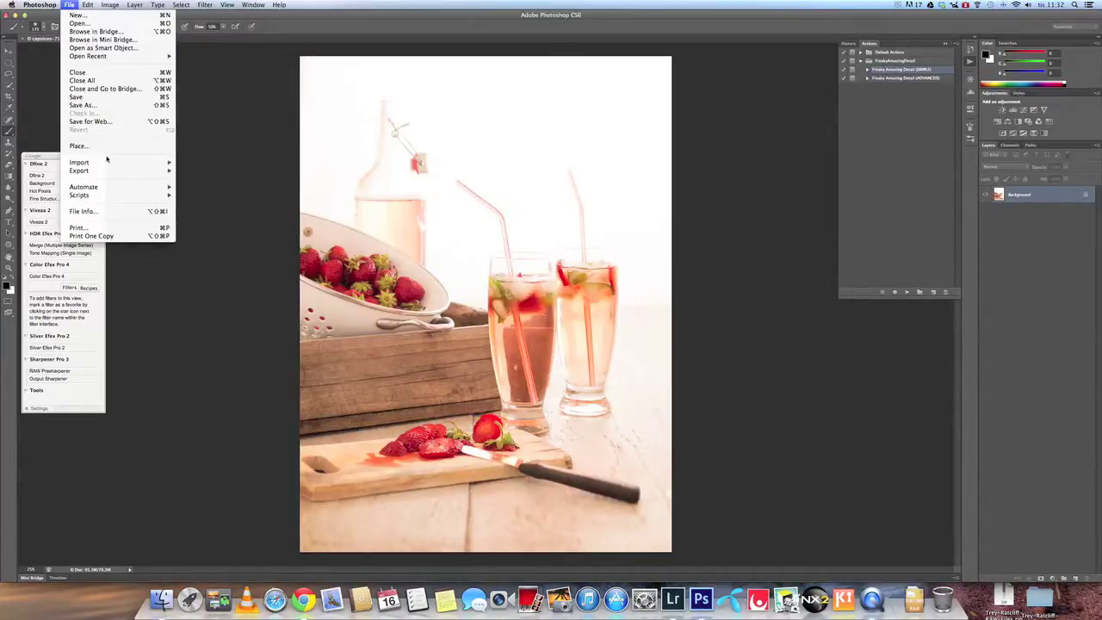
mouse_move(105, 198)
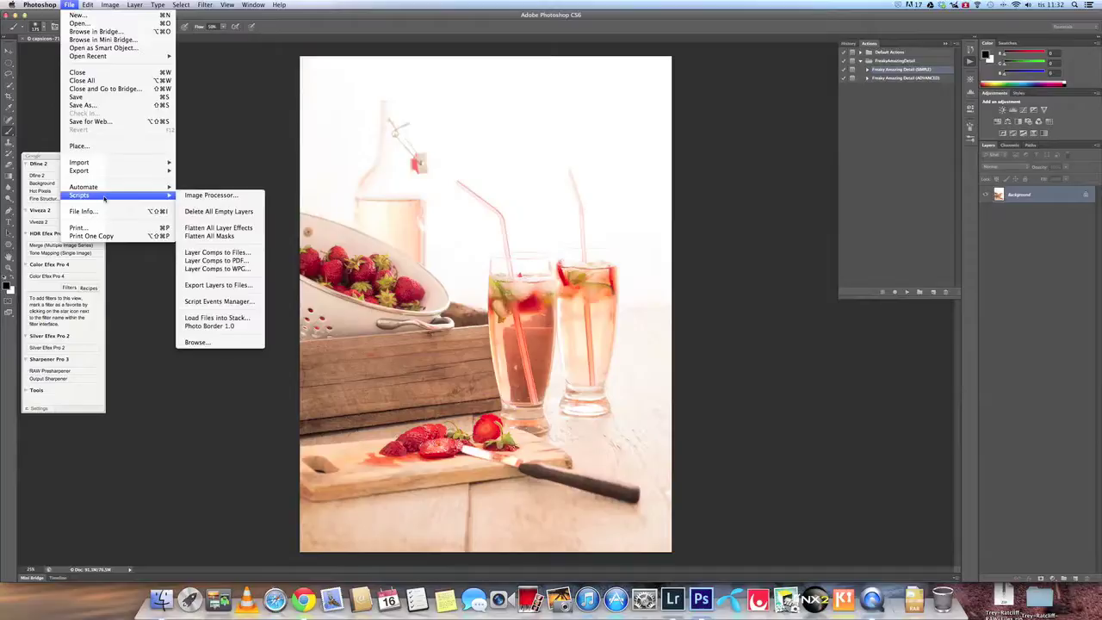
left_click(215, 328)
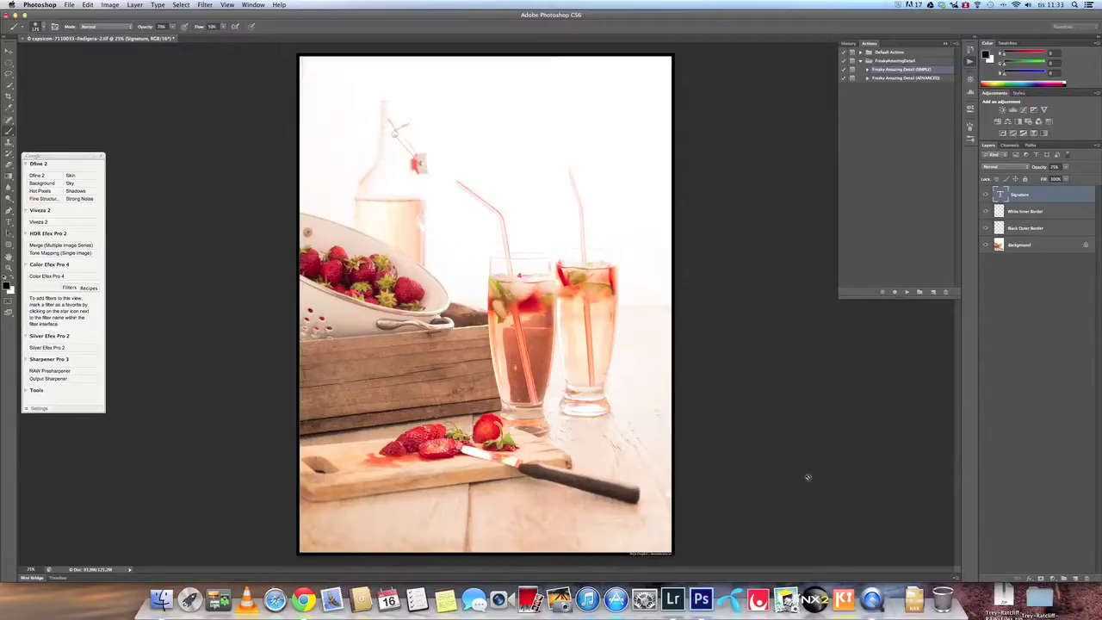
Step: Save and close the bordered strawberry photo, then switch back to Lightroom
left_click(23, 39)
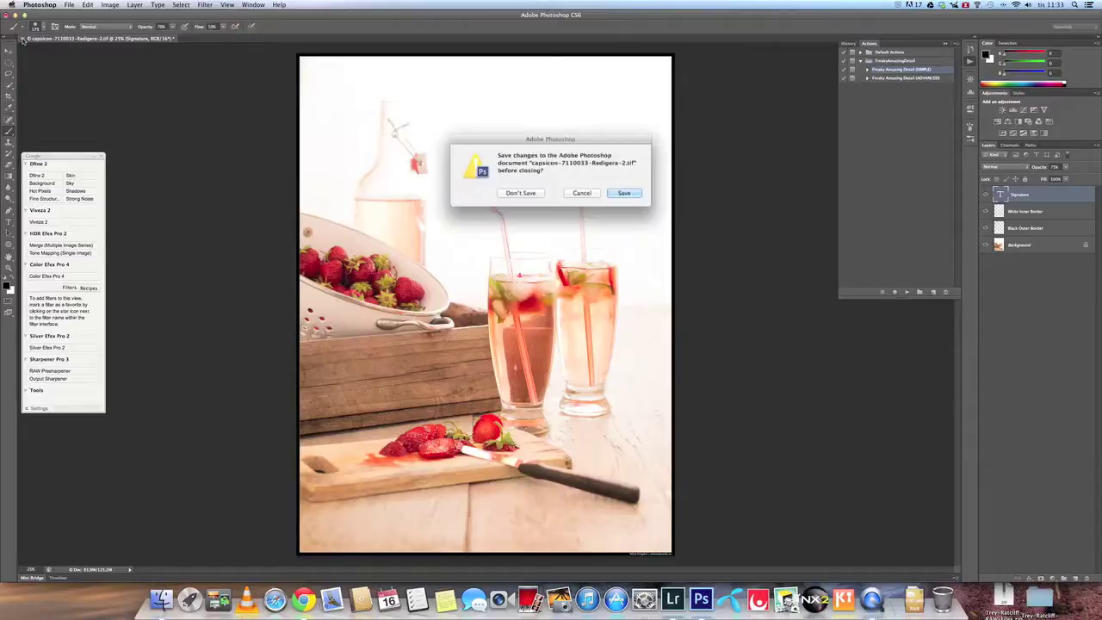
left_click(621, 192)
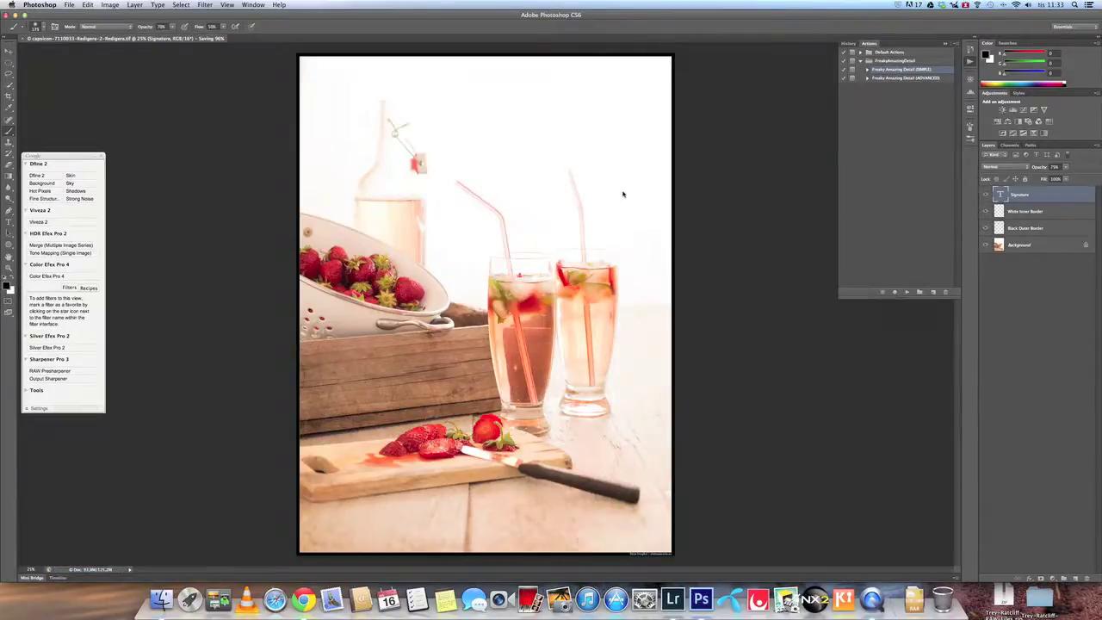
key("super+Tab")
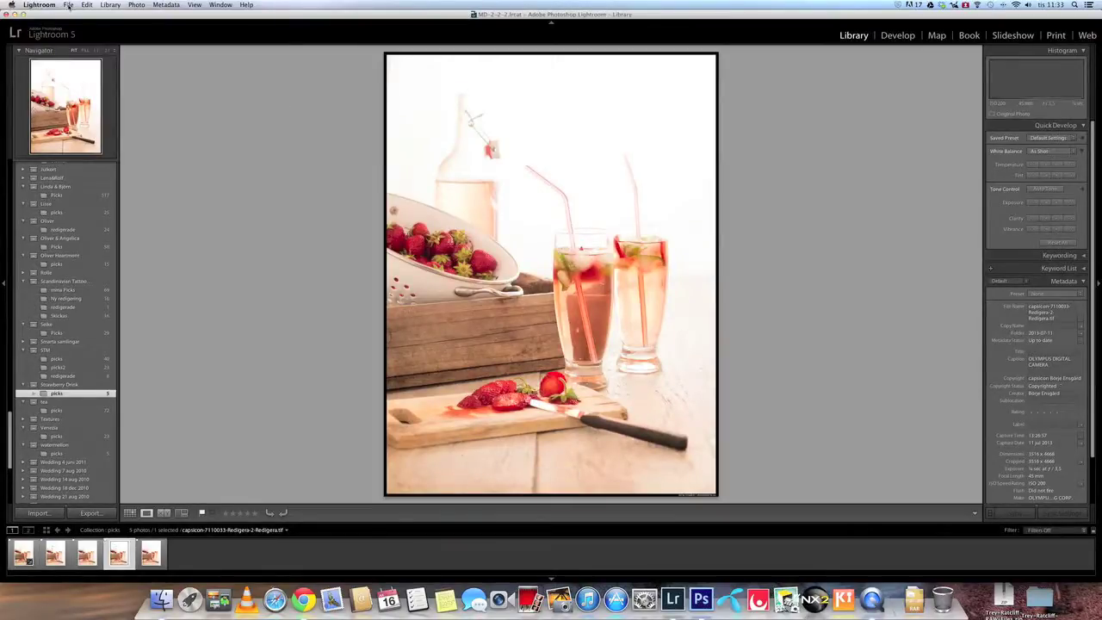
Step: Open the Export dialog for the bordered photo and scroll through its JPEG, sRGB and 1600-pixel resize settings
left_click(68, 5)
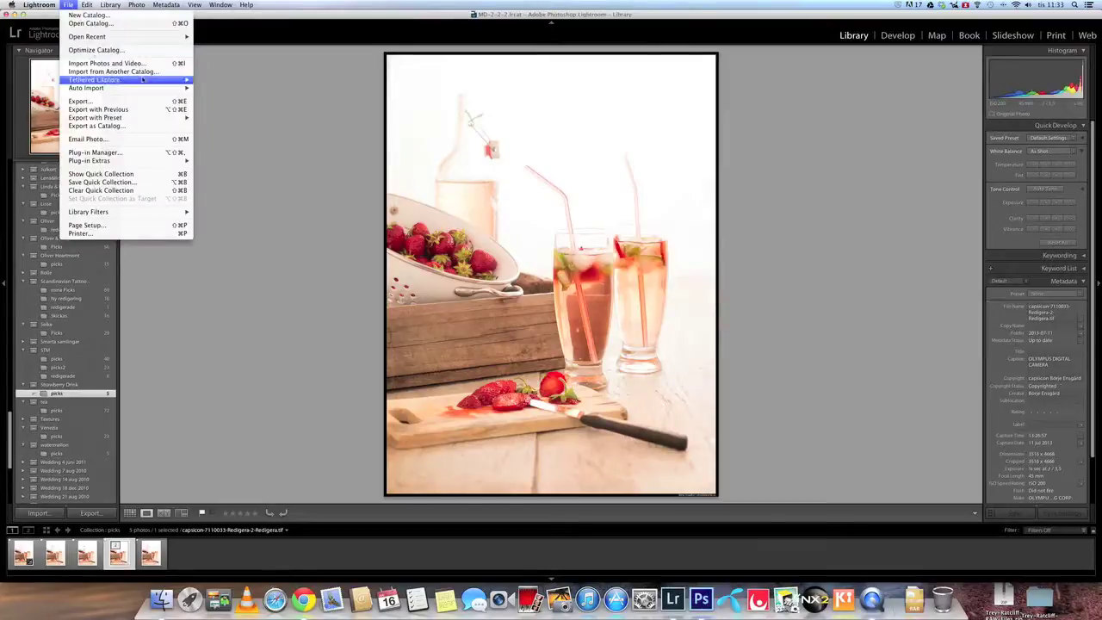
left_click(158, 102)
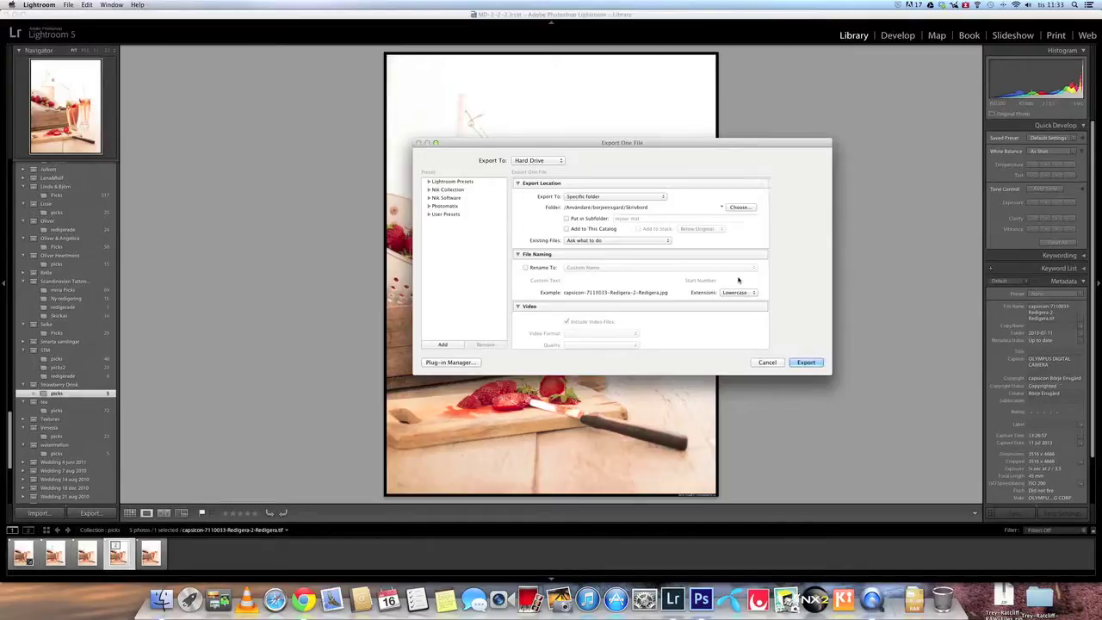
scroll(738, 280, "down", 3)
scroll(738, 280, "down", 7)
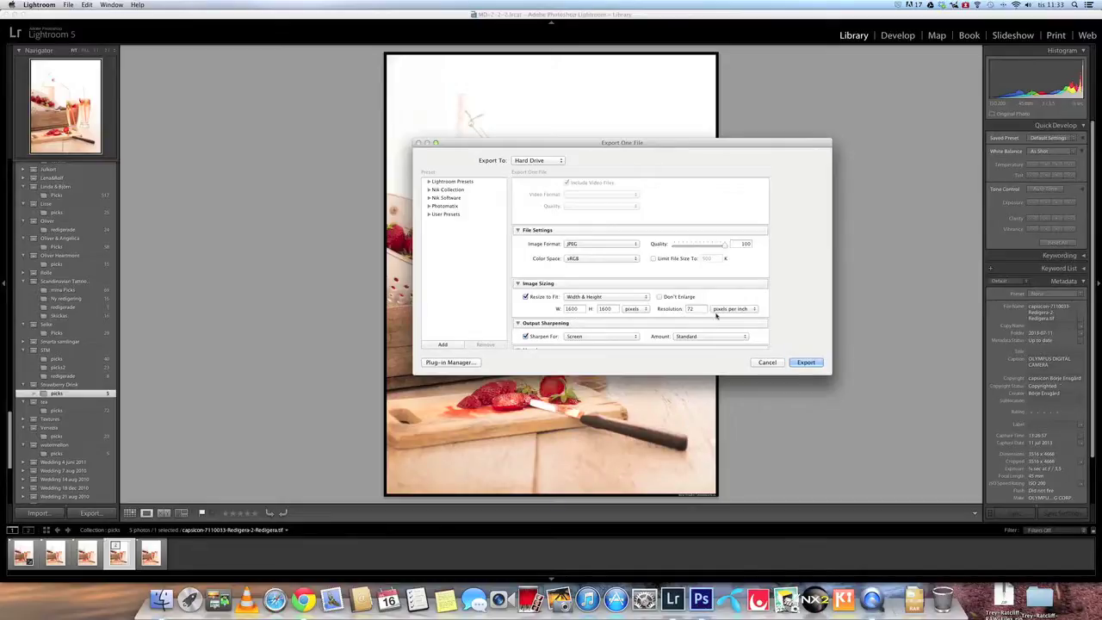
left_click(808, 363)
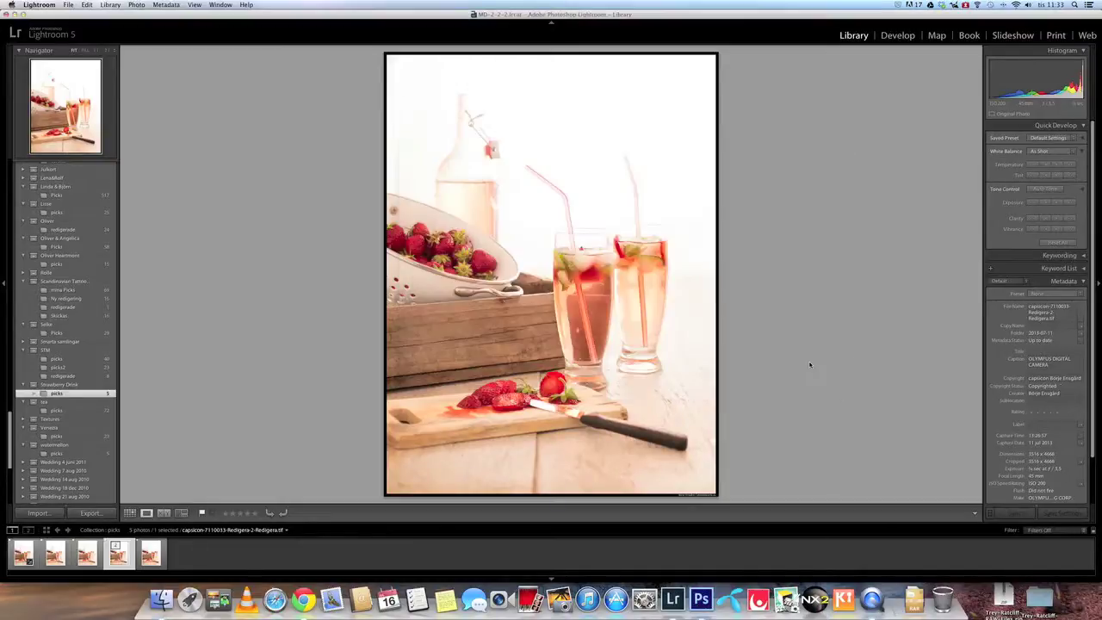